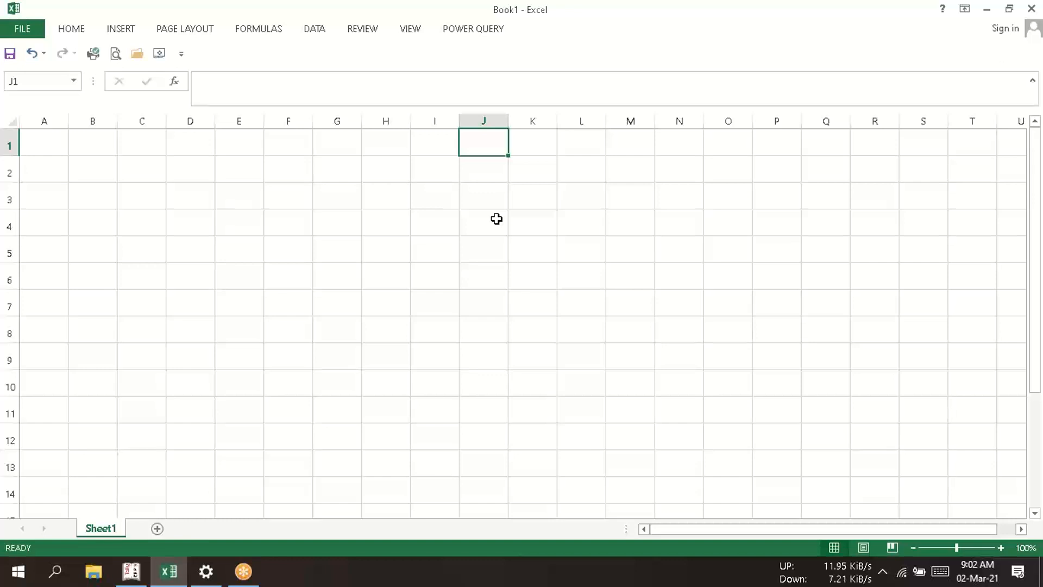
- Enter the heading "Regular" in cell J1
{"action": "type", "text": "Re"}
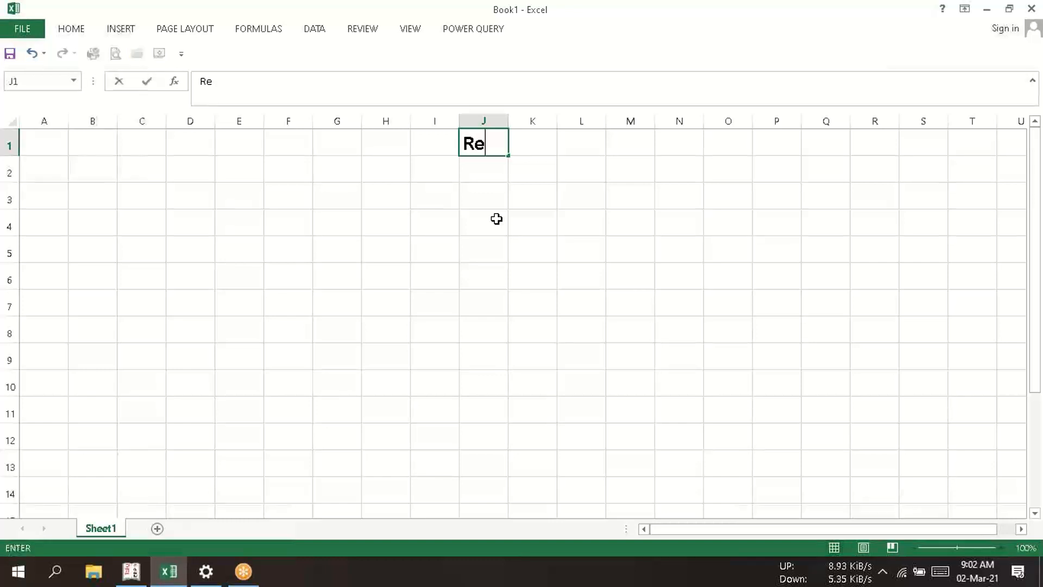
{"action": "type", "text": "gular"}
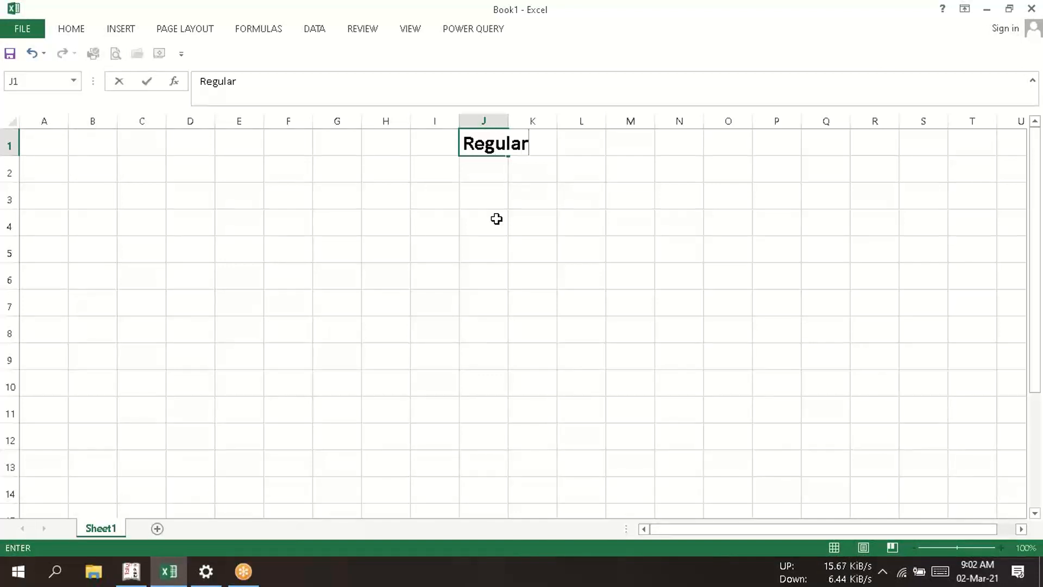
{"action": "key", "text": "Return"}
- Enter the subheading "QRMP" in cell G2, below and before the Regular heading
{"action": "key", "text": "Down"}
{"action": "key", "text": "Left"}
{"action": "key", "text": "Left"}
{"action": "key", "text": "Left"}
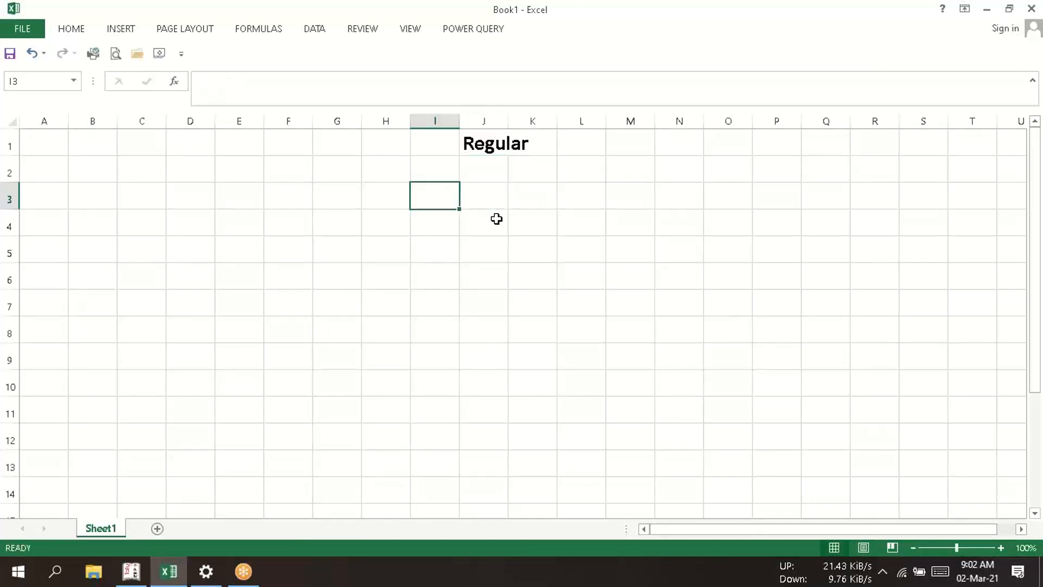
{"action": "key", "text": "Up"}
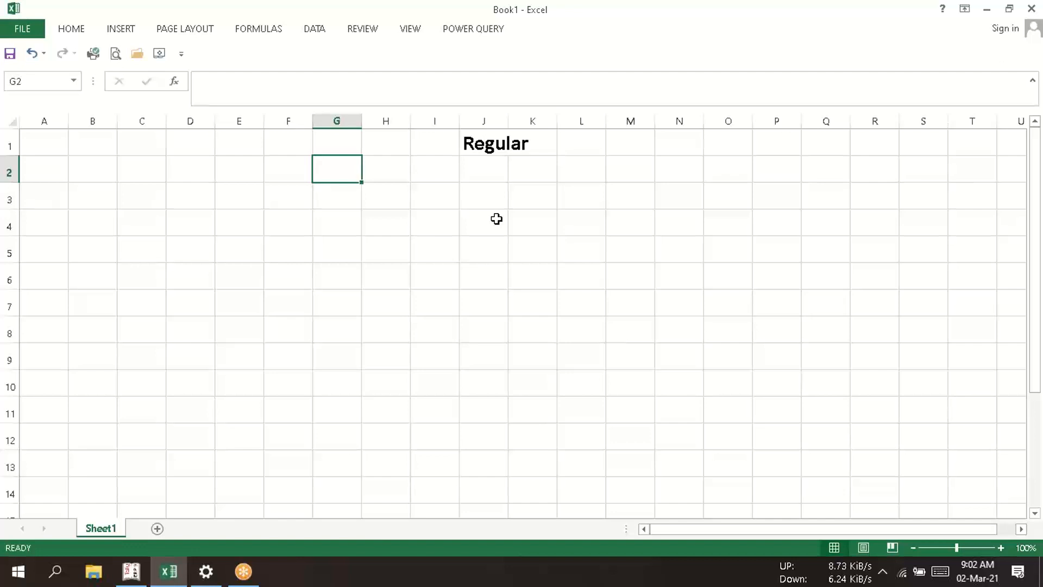
{"action": "type", "text": "QRMP"}
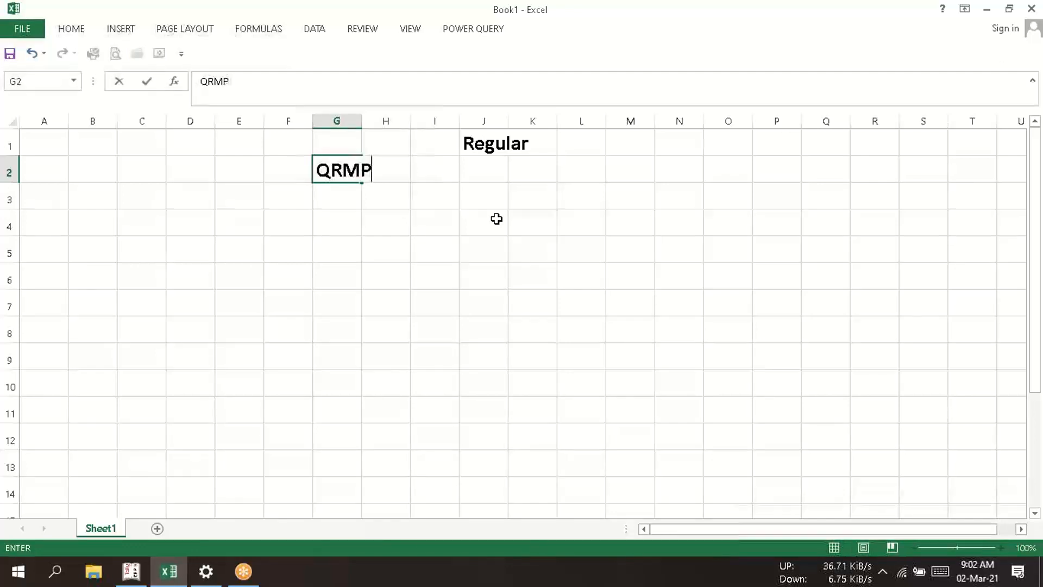
- Enter the subheading "Monthly" in cell M2, in the same row as QRMP
{"action": "key", "text": "Right"}
{"action": "key", "text": "Right"}
{"action": "key", "text": "Right"}
{"action": "key", "text": "Right"}
{"action": "key", "text": "Right"}
{"action": "key", "text": "Right"}
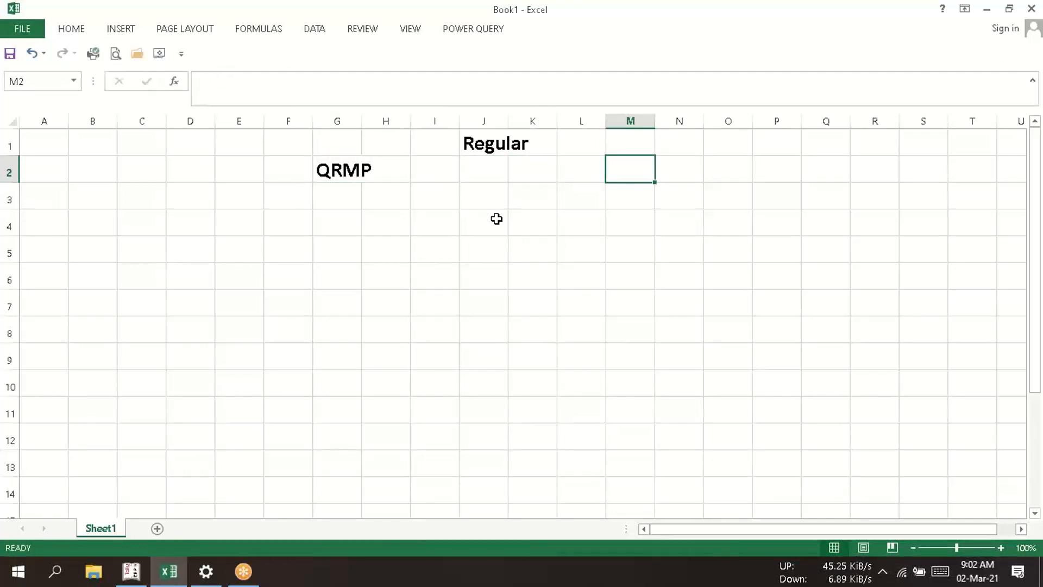
{"action": "type", "text": "Mont"}
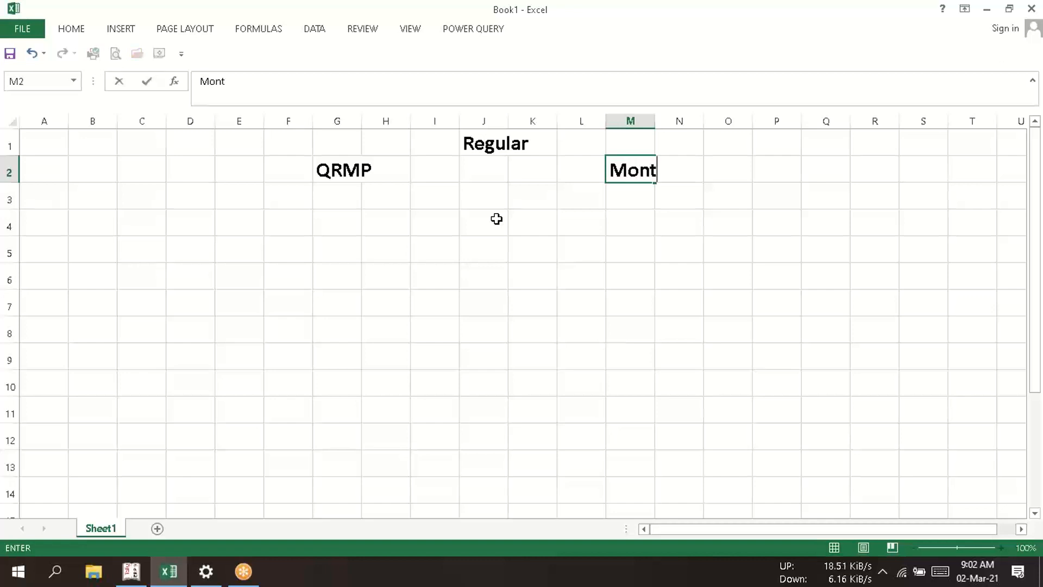
{"action": "type", "text": "h"}
{"action": "key", "text": "BackSpace"}
{"action": "type", "text": "hly"}
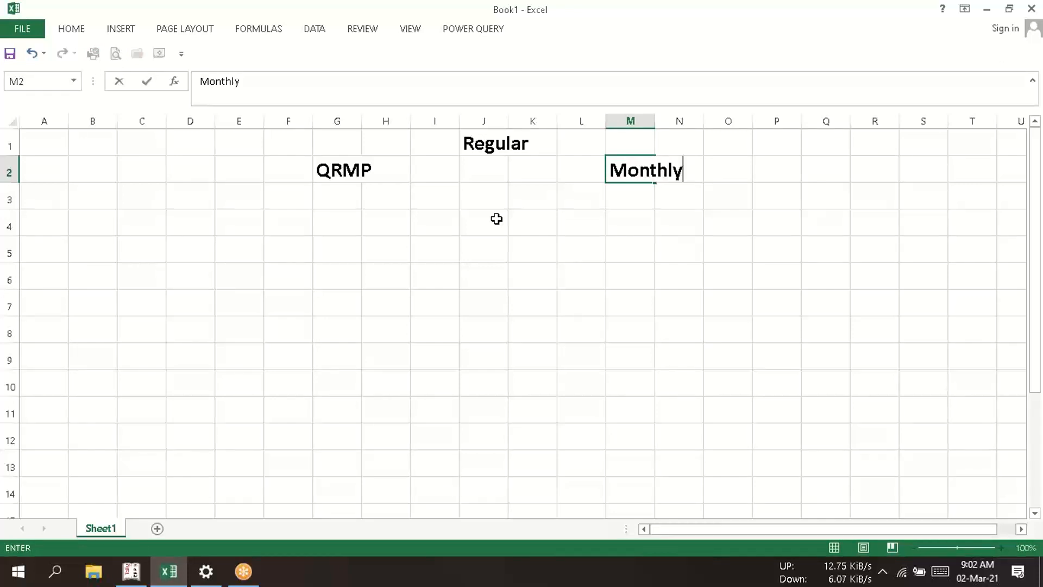
- Enter "Return filed Qty" in cell E4 as the first point under QRMP
{"action": "key", "text": "Down"}
{"action": "key", "text": "Down"}
{"action": "key", "text": "Left"}
{"action": "key", "text": "Left"}
{"action": "key", "text": "Left"}
{"action": "key", "text": "Left"}
{"action": "key", "text": "Left"}
{"action": "key", "text": "Left"}
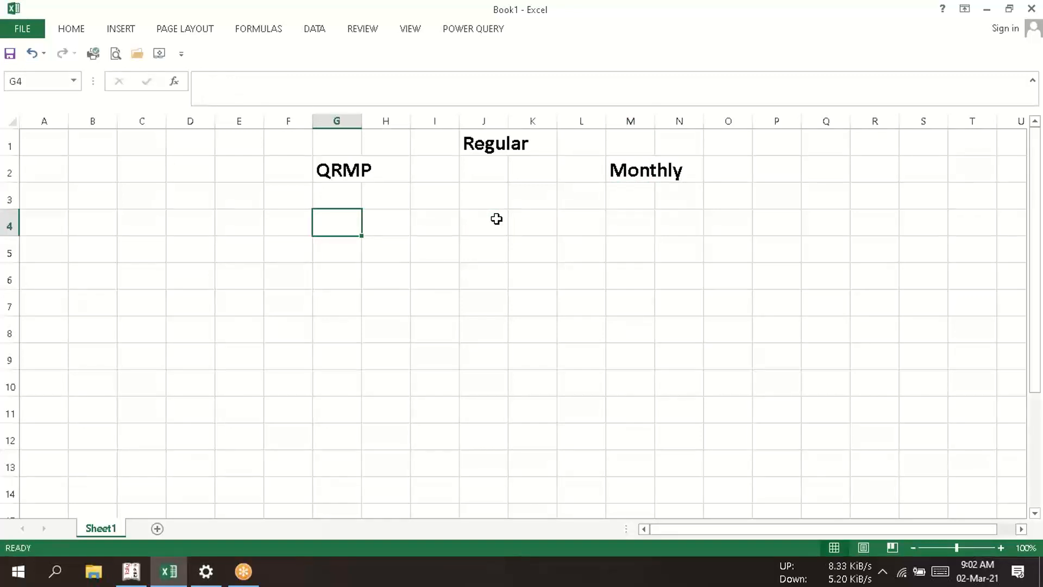
{"action": "key", "text": "Left"}
{"action": "key", "text": "Left"}
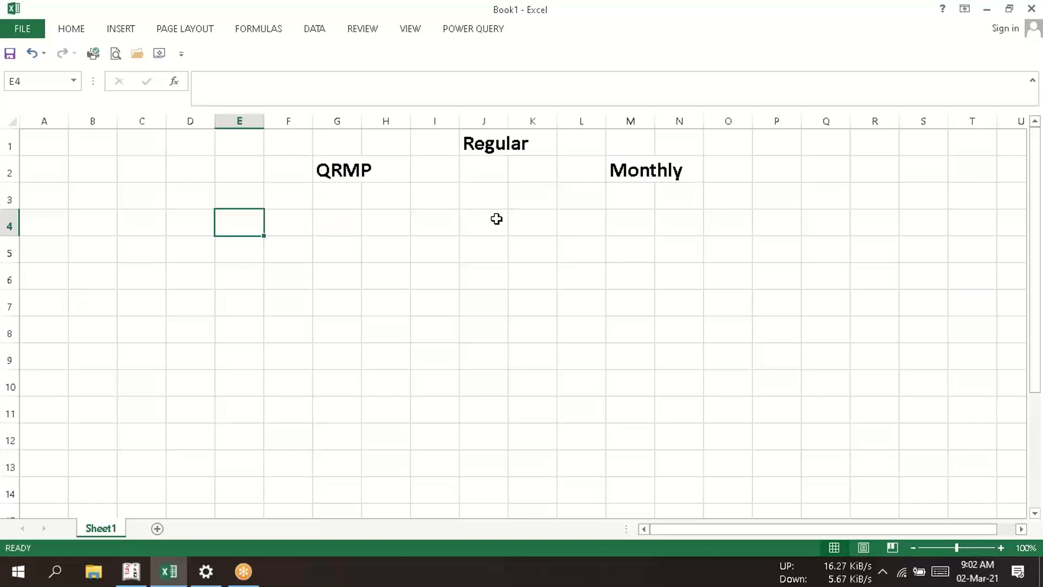
{"action": "type", "text": "Re"}
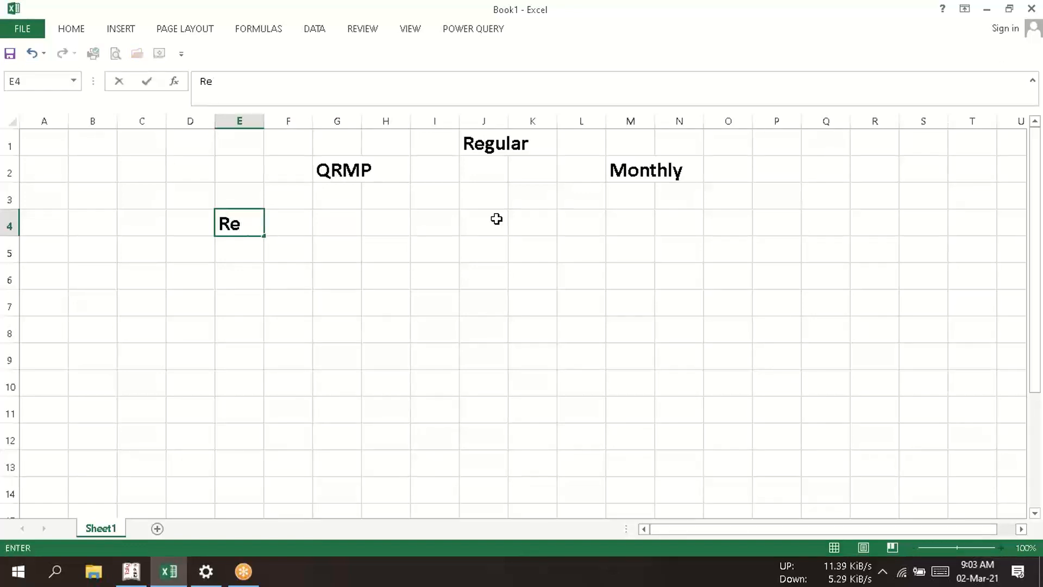
{"action": "type", "text": "turn"}
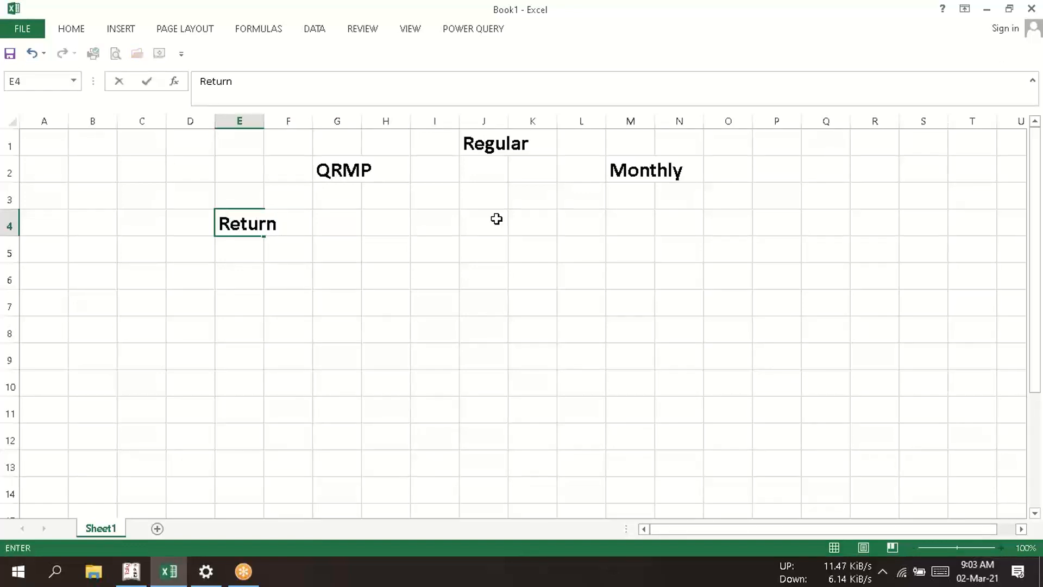
{"action": "type", "text": " file"}
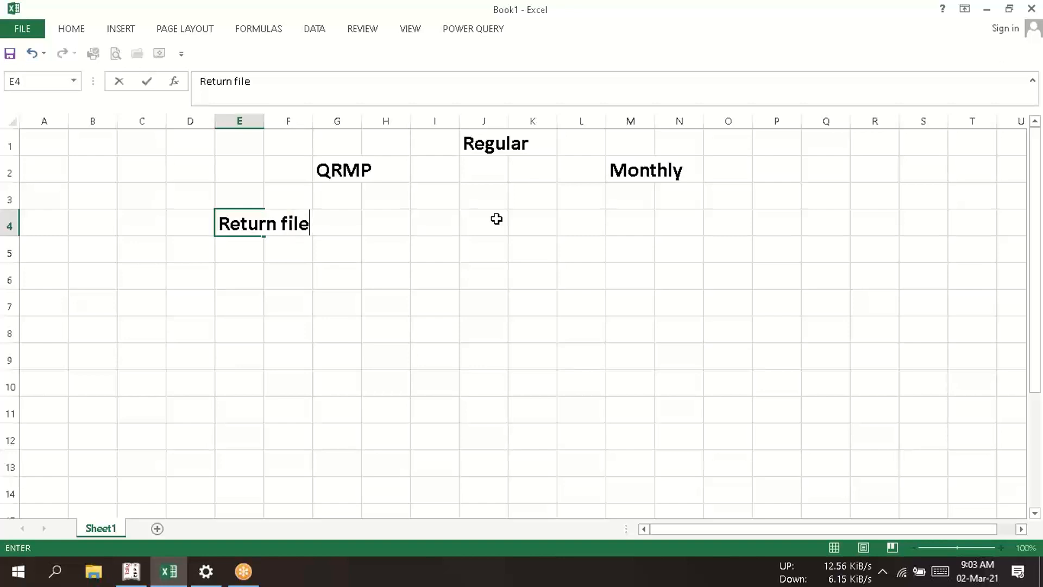
{"action": "type", "text": "d Qty"}
{"action": "key", "text": "Return"}
{"action": "key", "text": "Return"}
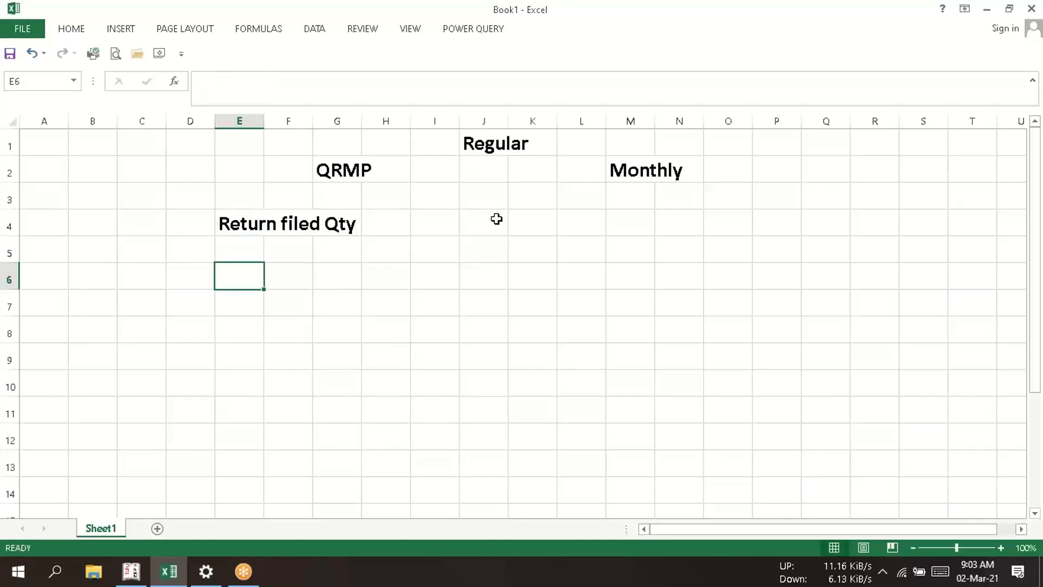
- Enter "Payment on Monthly basis" in cell E6 as the second point under QRMP
{"action": "type", "text": "Payme"}
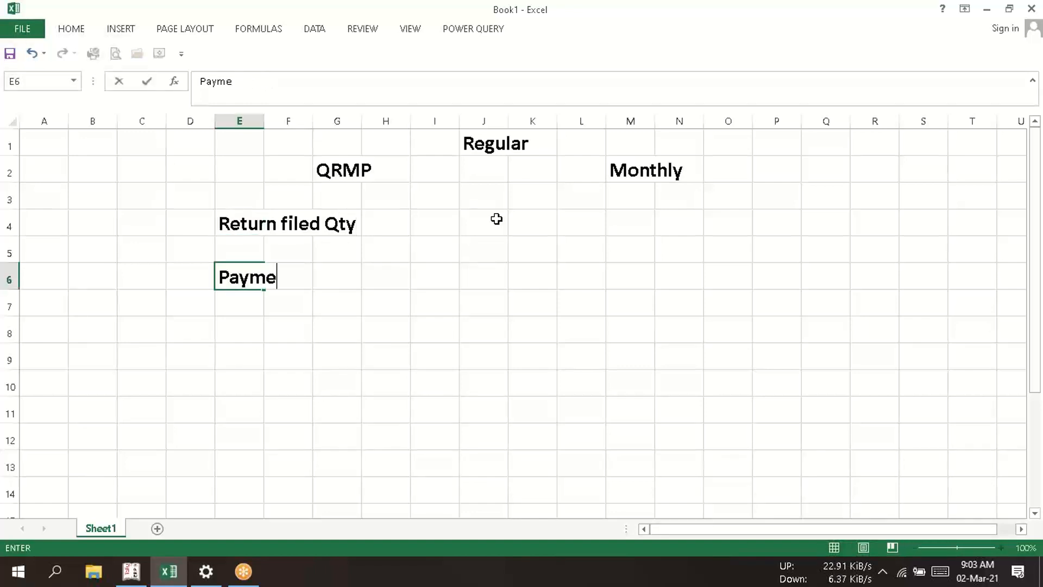
{"action": "type", "text": "nt on Mont"}
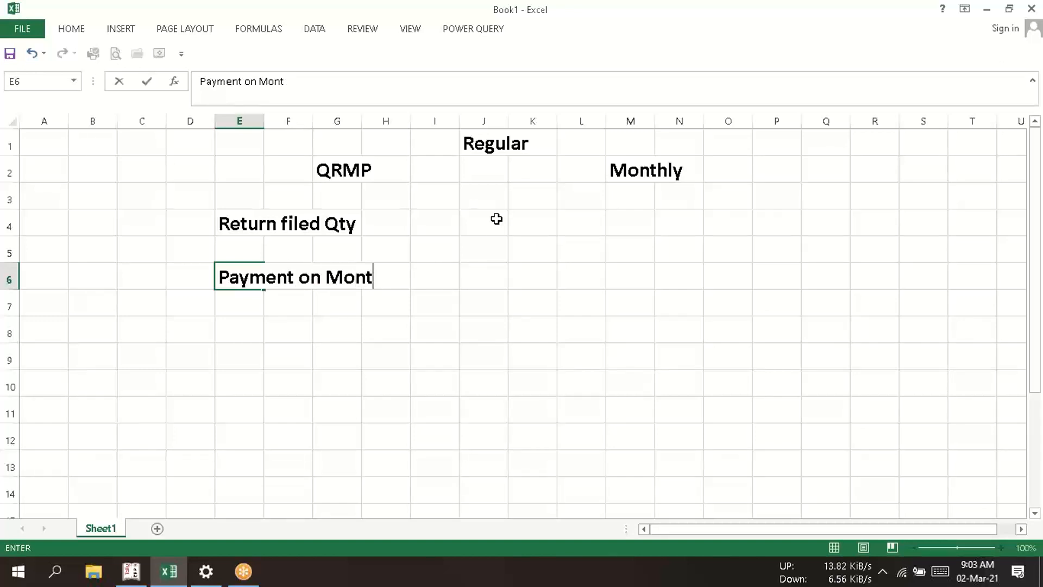
{"action": "type", "text": "hly basus"}
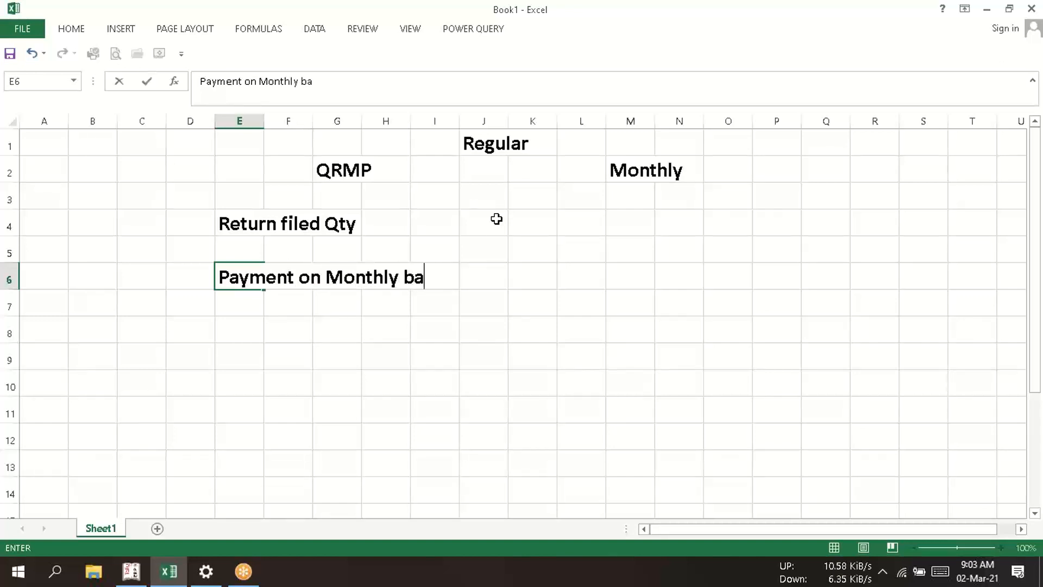
{"action": "key", "text": "BackSpace"}
{"action": "key", "text": "BackSpace"}
{"action": "type", "text": "is"}
{"action": "key", "text": "Return"}
{"action": "key", "text": "Up"}
{"action": "key", "text": "Up"}
{"action": "key", "text": "Up"}
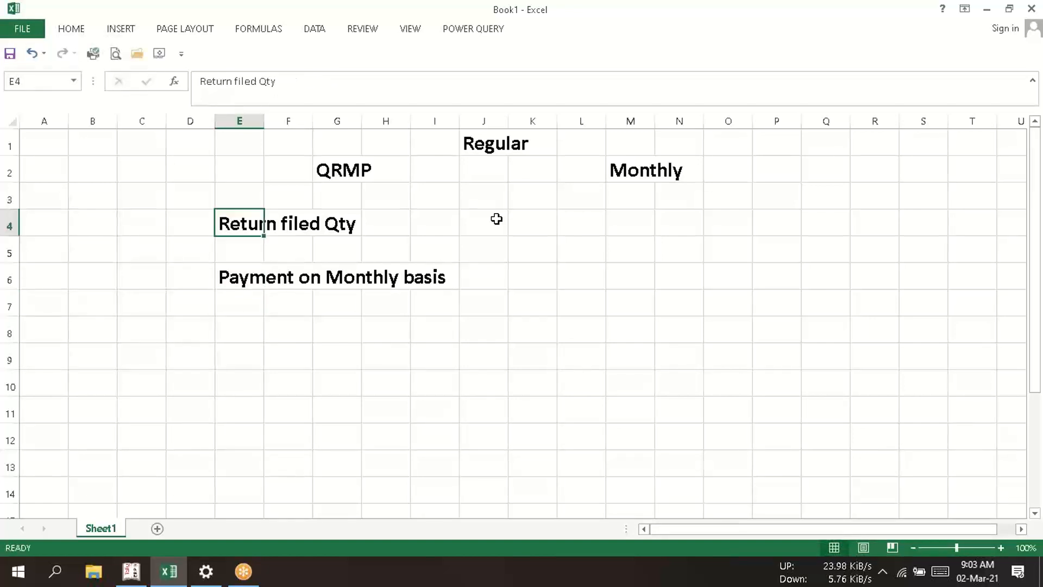
{"action": "key", "text": "Right"}
{"action": "key", "text": "Right"}
{"action": "key", "text": "Right"}
{"action": "key", "text": "Right"}
{"action": "key", "text": "Right"}
{"action": "key", "text": "Right"}
{"action": "key", "text": "Right"}
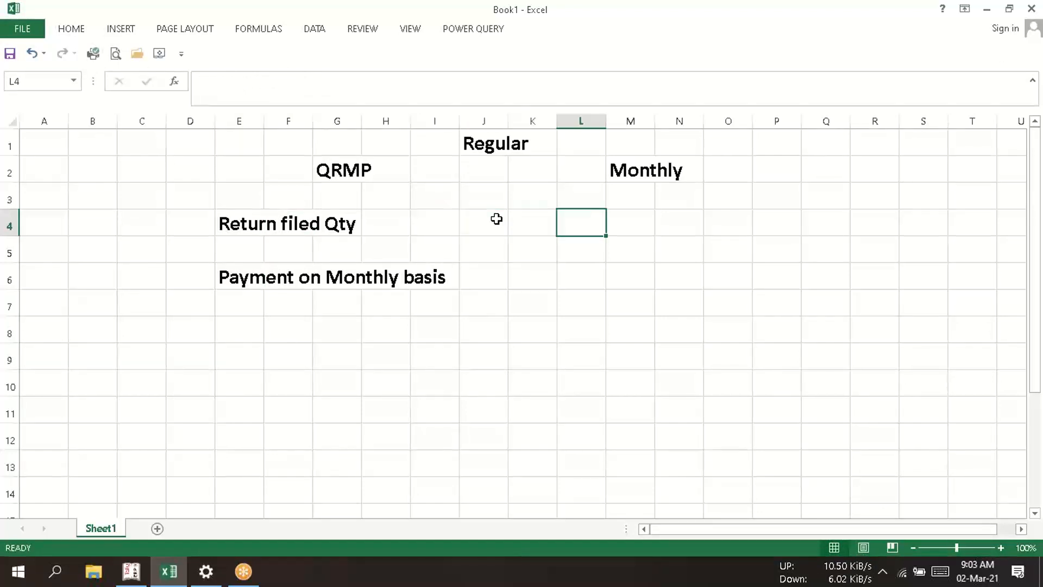
{"action": "key", "text": "Left"}
{"action": "key", "text": "Left"}
{"action": "key", "text": "Left"}
{"action": "key", "text": "Left"}
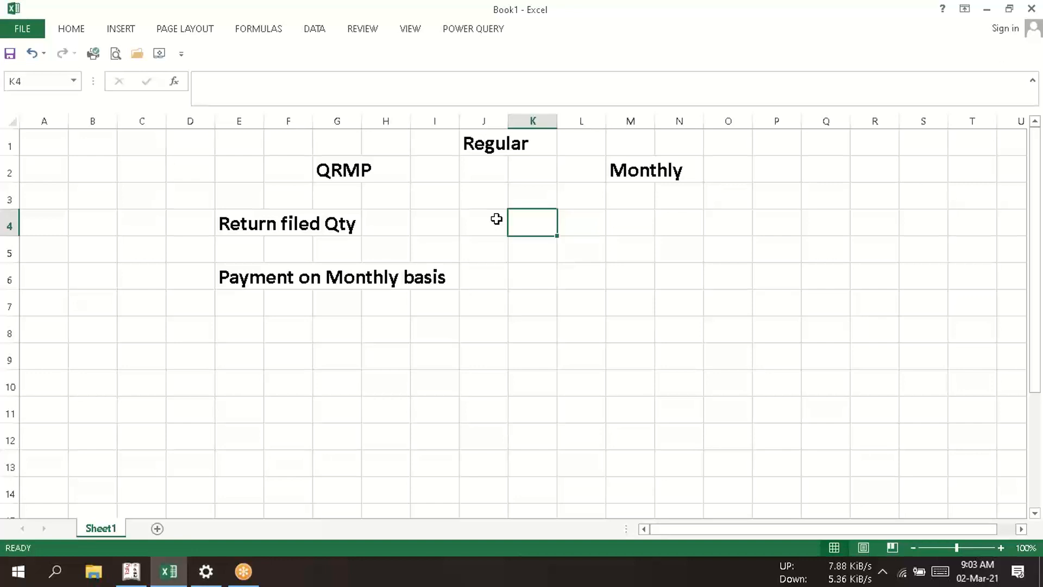
{"action": "key", "text": "Left"}
{"action": "key", "text": "Left"}
{"action": "key", "text": "Left"}
{"action": "key", "text": "Left"}
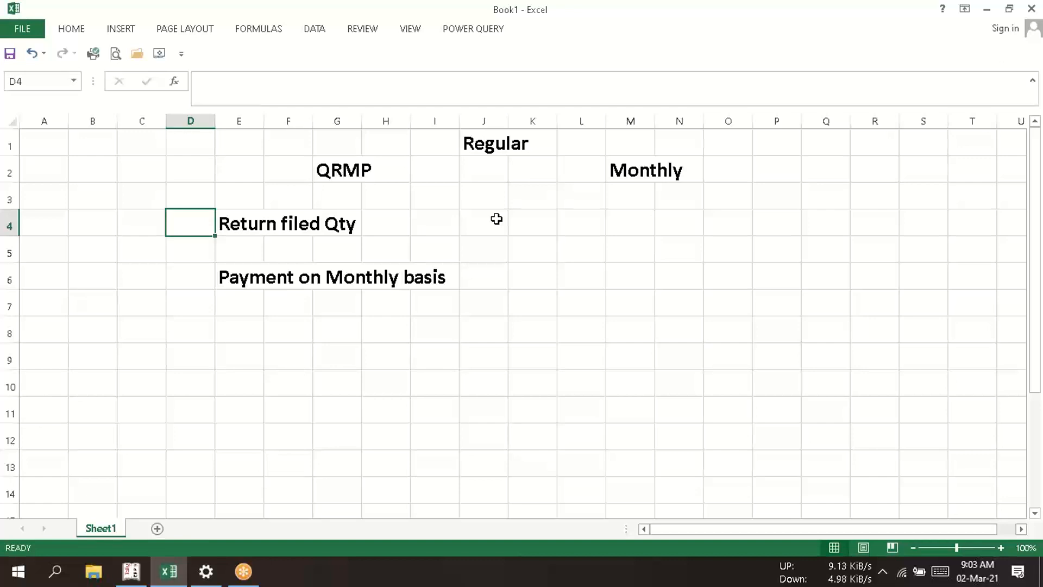
{"action": "key", "text": "Down"}
{"action": "key", "text": "Down"}
{"action": "key", "text": "Down"}
{"action": "key", "text": "Down"}
{"action": "key", "text": "Right"}
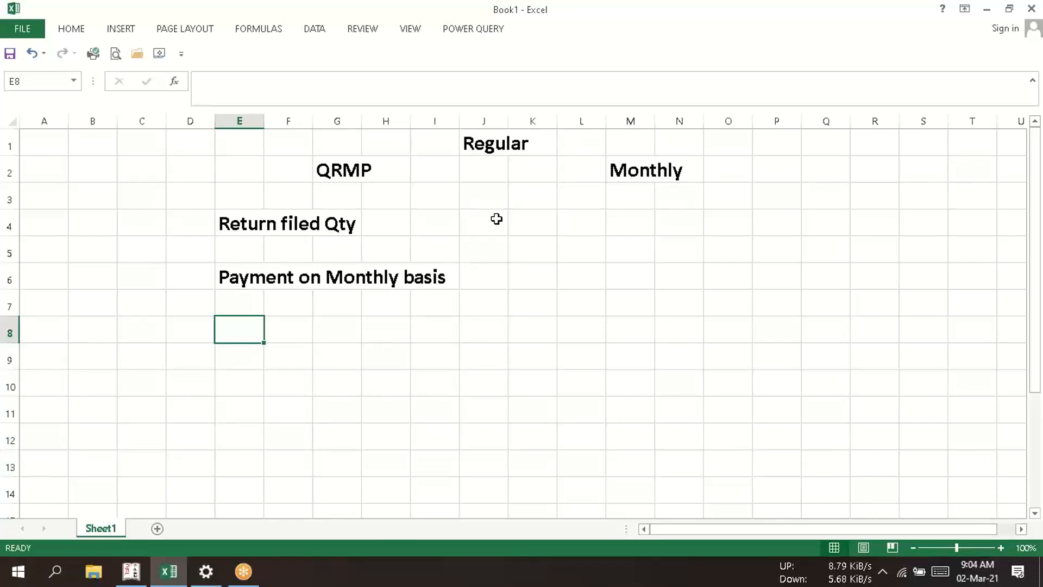
{"action": "key", "text": "Up"}
{"action": "key", "text": "Up"}
{"action": "key", "text": "Up"}
{"action": "key", "text": "Up"}
{"action": "key", "text": "Up"}
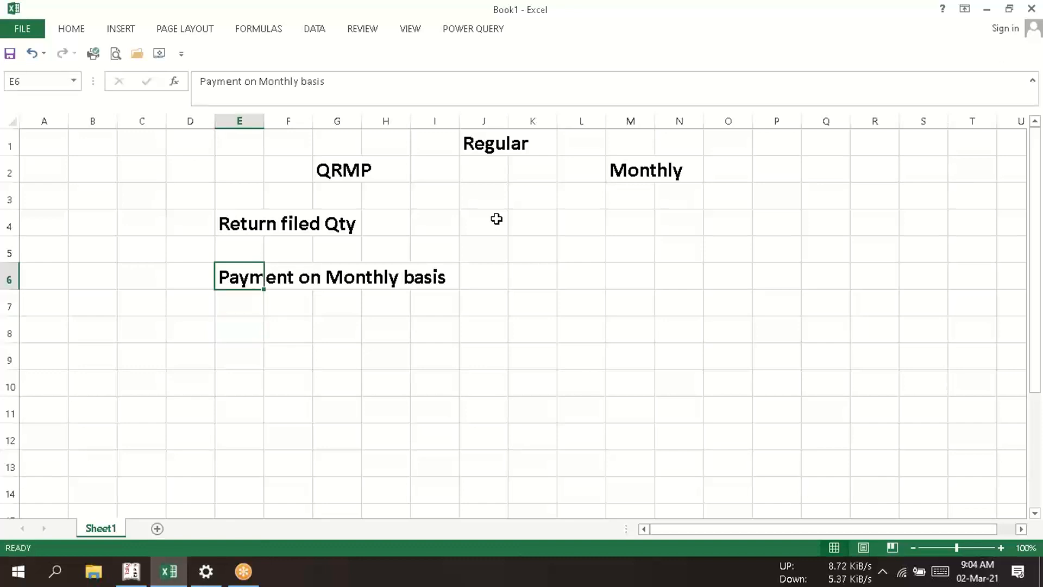
{"action": "key", "text": "Right"}
{"action": "key", "text": "Right"}
{"action": "key", "text": "Up"}
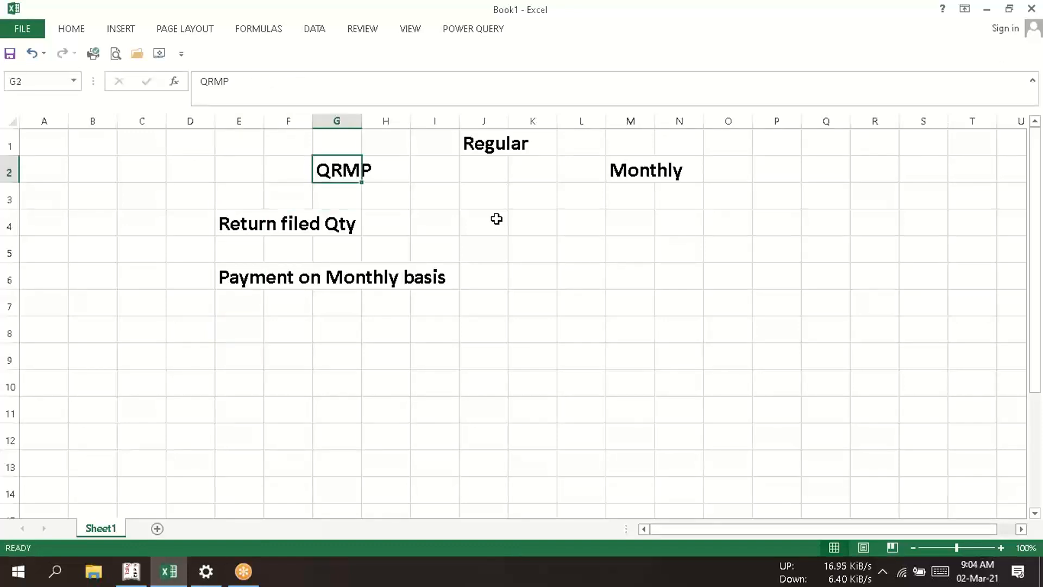
- Enter "optional" in cell G8 beneath the QRMP payment note
{"action": "key", "text": "Down"}
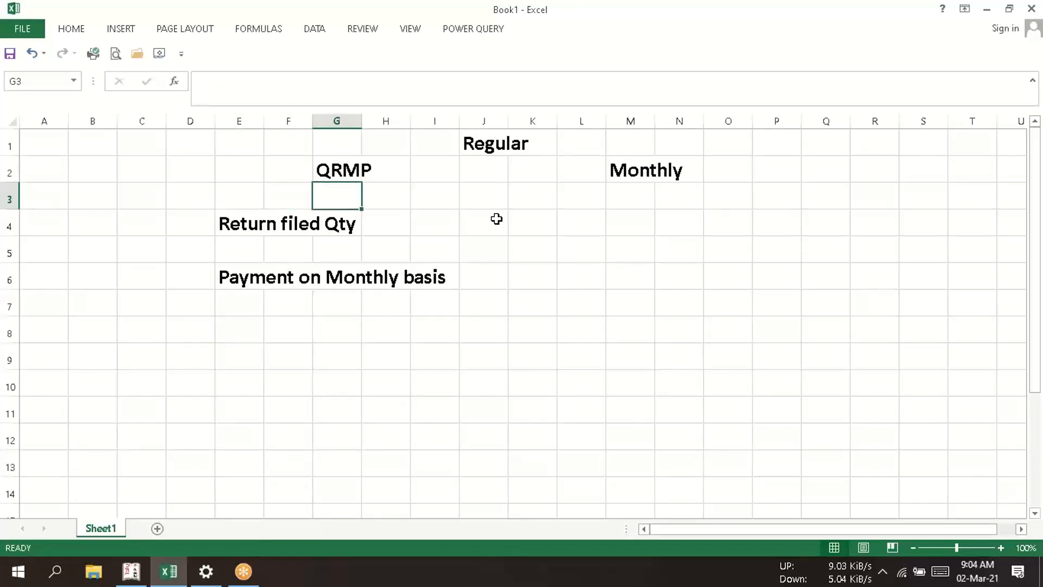
{"action": "key", "text": "Down"}
{"action": "key", "text": "Down"}
{"action": "key", "text": "Down"}
{"action": "key", "text": "Down"}
{"action": "key", "text": "Down"}
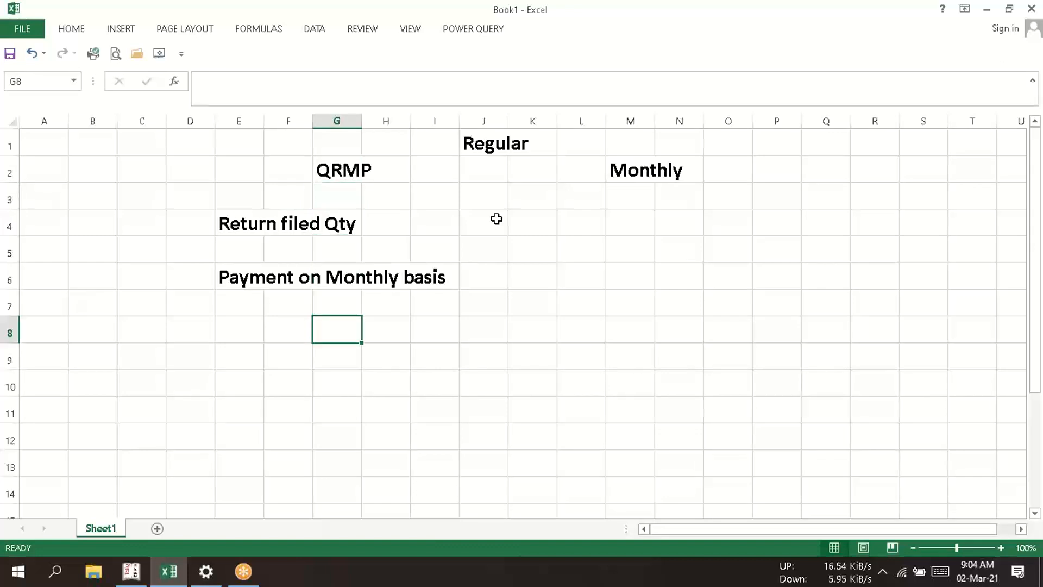
{"action": "type", "text": "optio"}
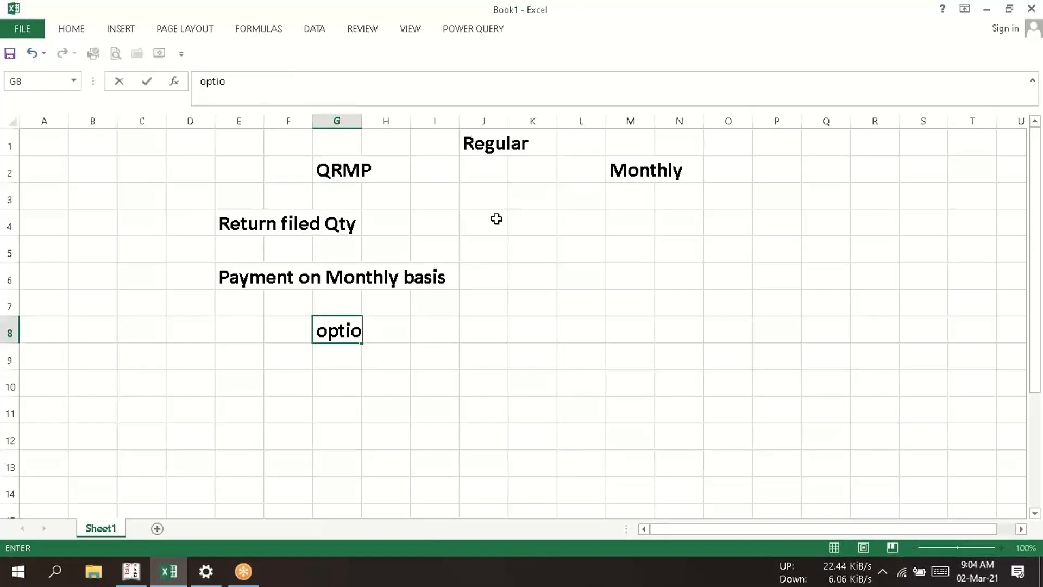
{"action": "type", "text": "nala"}
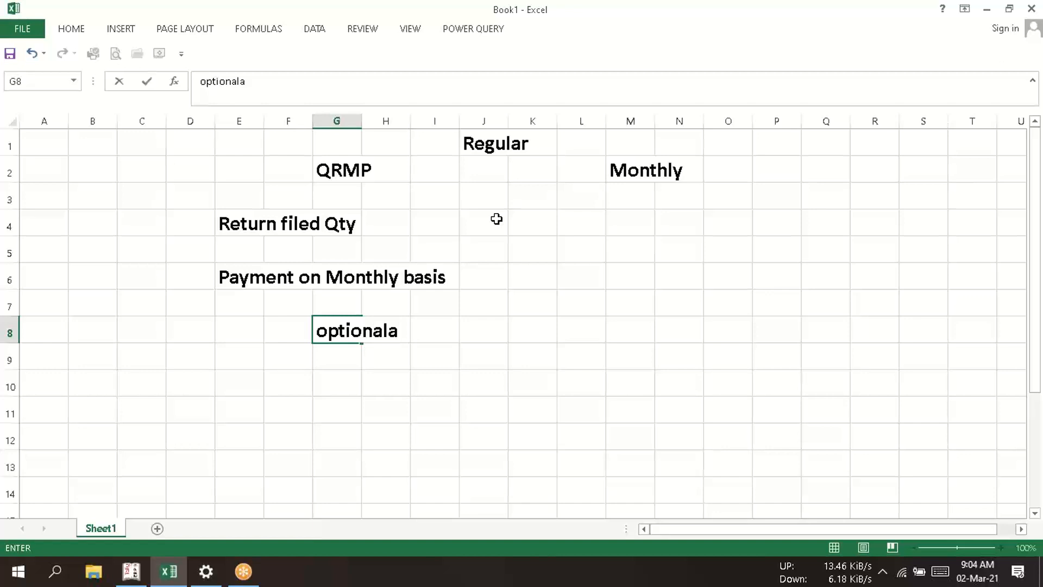
{"action": "key", "text": "BackSpace"}
{"action": "key", "text": "BackSpace"}
{"action": "type", "text": "l"}
{"action": "key", "text": "Return"}
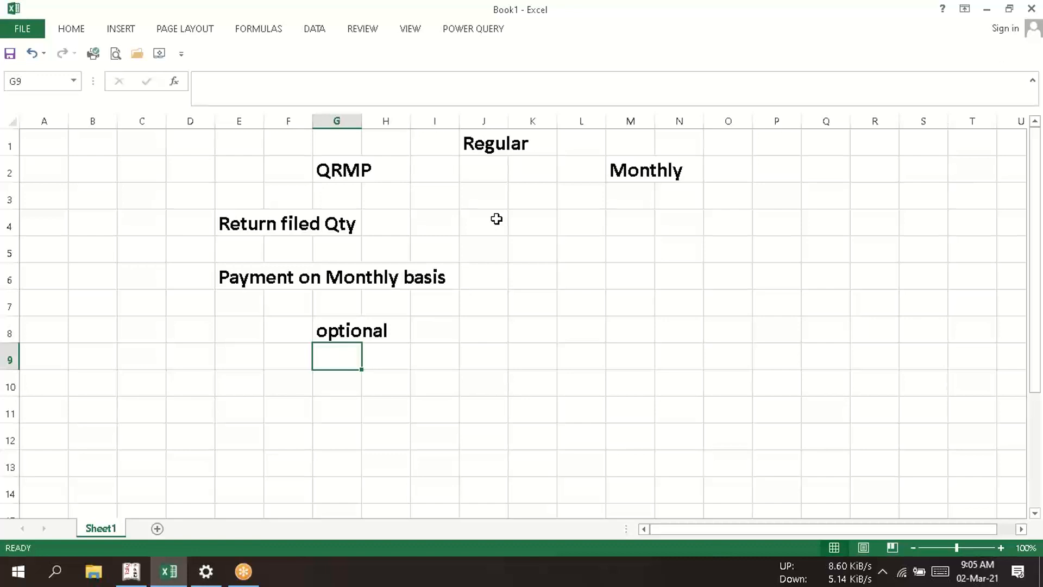
{"action": "key", "text": "Down"}
{"action": "key", "text": "Left"}
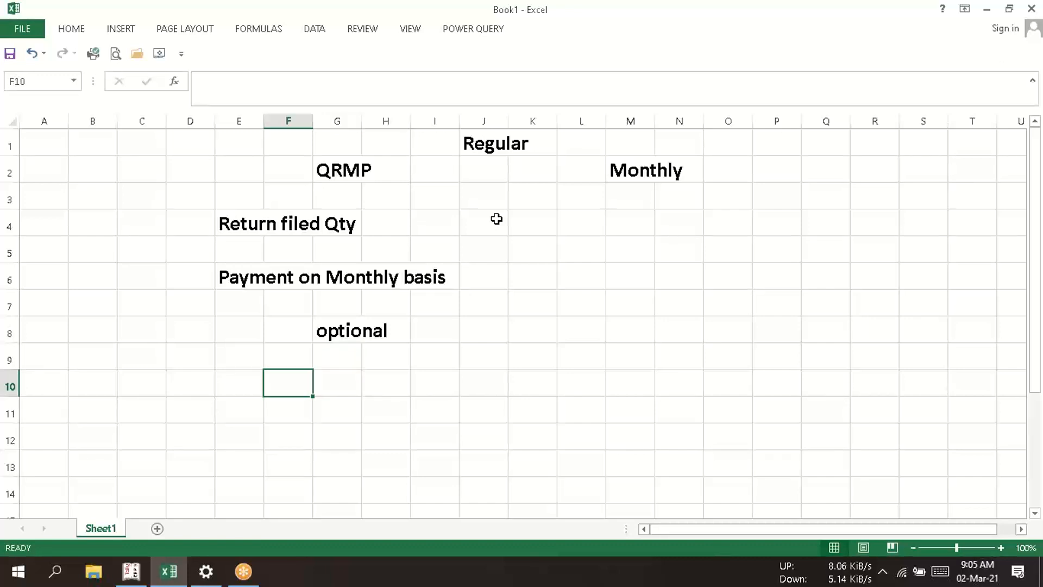
{"action": "key", "text": "Left"}
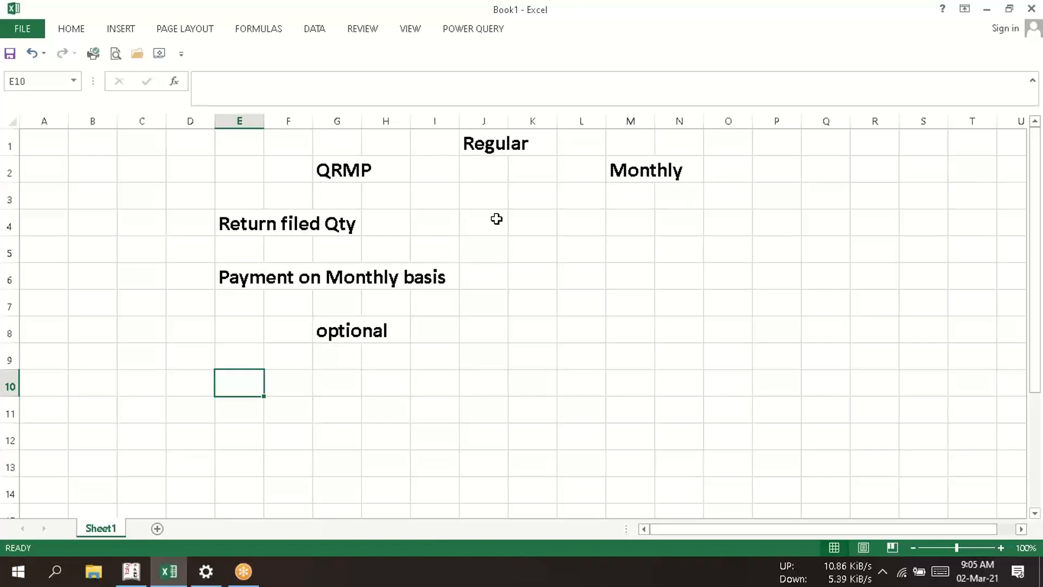
{"action": "key", "text": "Up"}
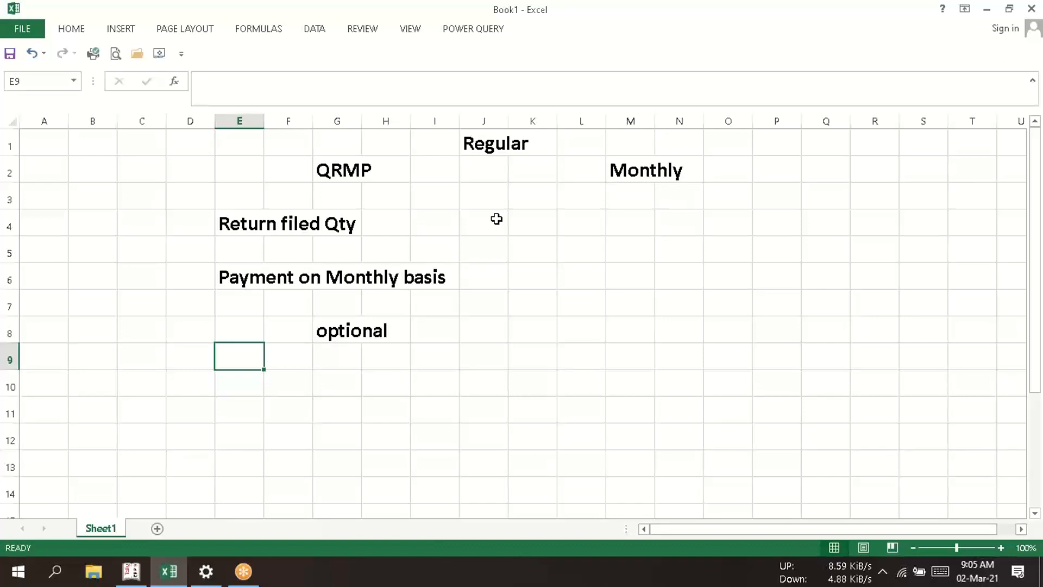
{"action": "key", "text": "Right"}
{"action": "key", "text": "Right"}
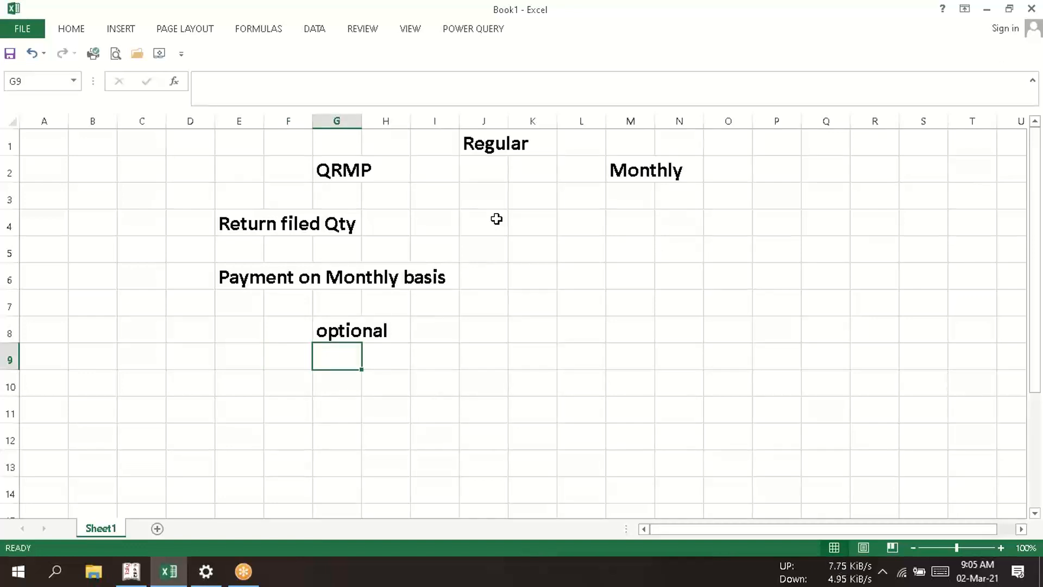
- Enter the label "w.e.f" in cell E10, two rows below the "optional" note
{"action": "key", "text": "Down"}
{"action": "key", "text": "Left"}
{"action": "key", "text": "Left"}
{"action": "type", "text": "w"}
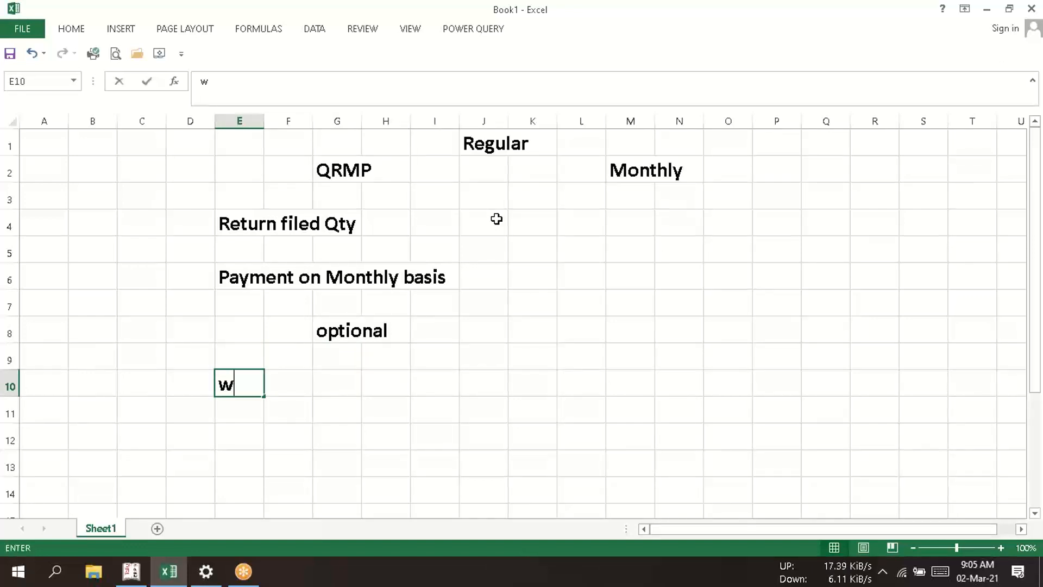
{"action": "type", "text": ".e.f"}
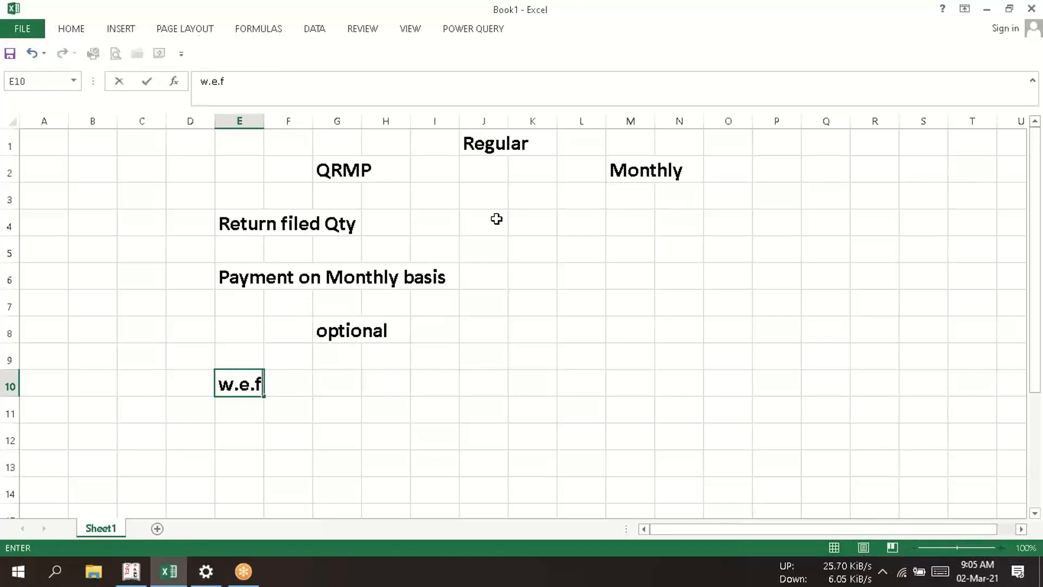
- Enter the effective date "01.01.2021" in cell G10 beside the w.e.f label
{"action": "key", "text": "Right"}
{"action": "key", "text": "Right"}
{"action": "type", "text": "01"}
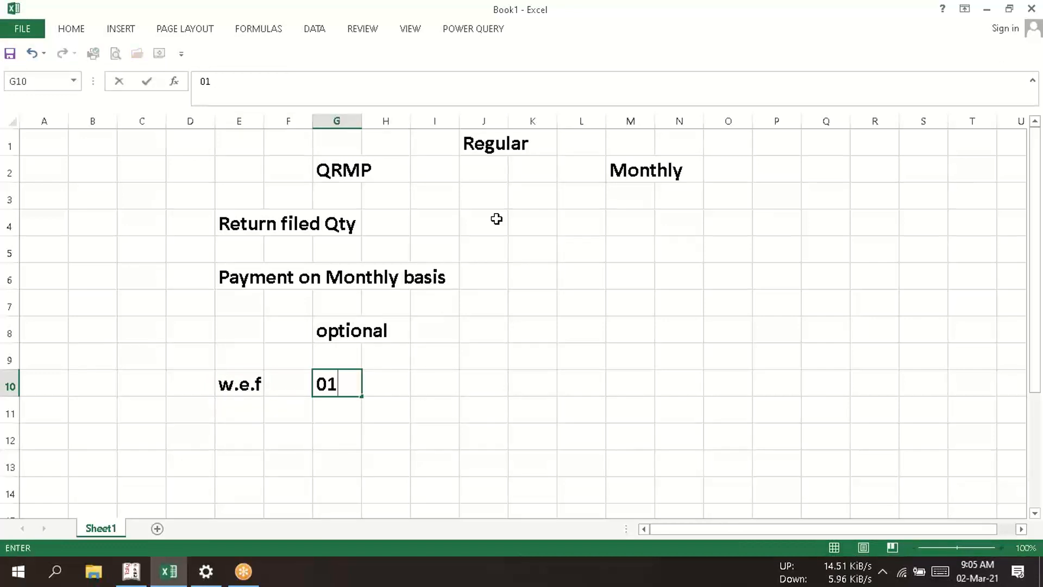
{"action": "type", "text": ".01.2021"}
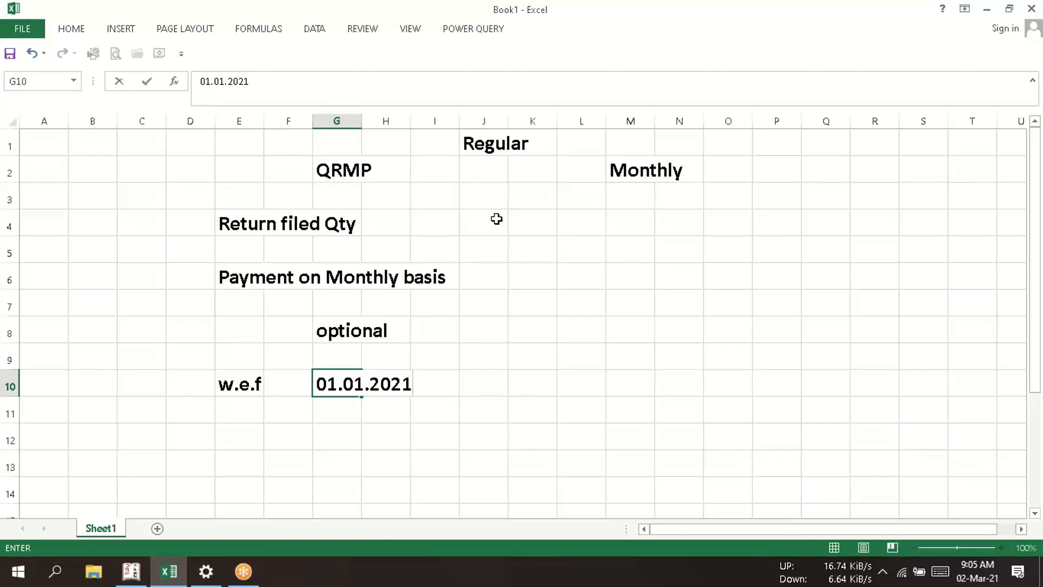
{"action": "key", "text": "Return"}
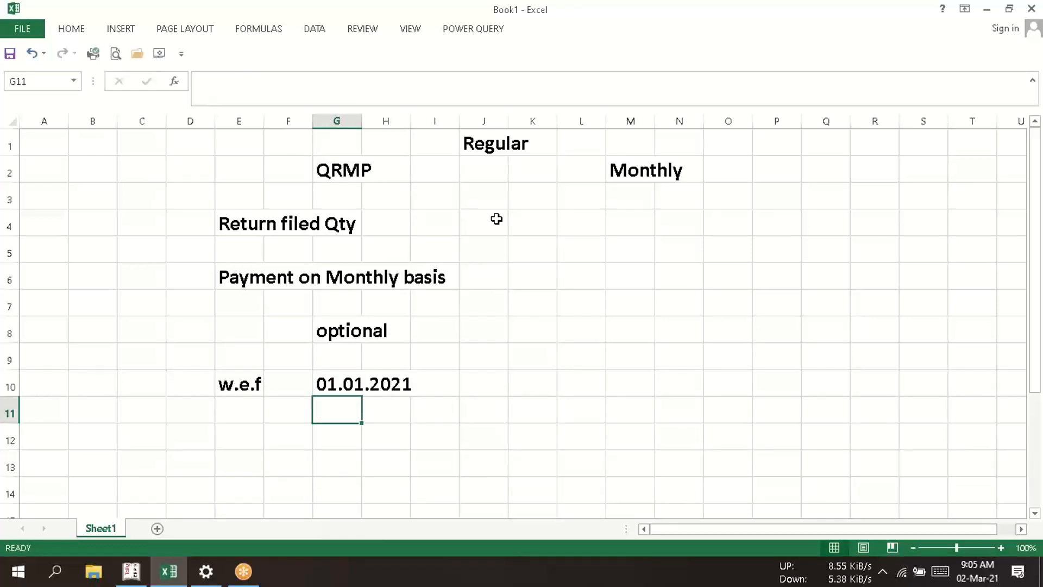
- Enter the label "Elig" in cell E12, two rows below the w.e.f label
{"action": "key", "text": "Down"}
{"action": "key", "text": "Down"}
{"action": "key", "text": "Down"}
{"action": "key", "text": "Down"}
{"action": "key", "text": "Down"}
{"action": "key", "text": "Up"}
{"action": "key", "text": "Up"}
{"action": "key", "text": "Up"}
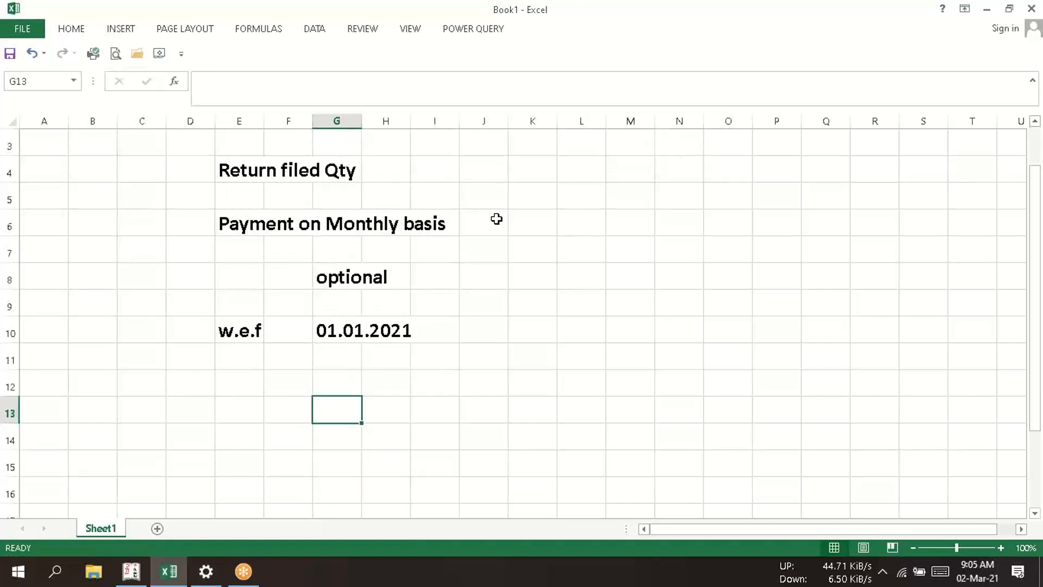
{"action": "key", "text": "Up"}
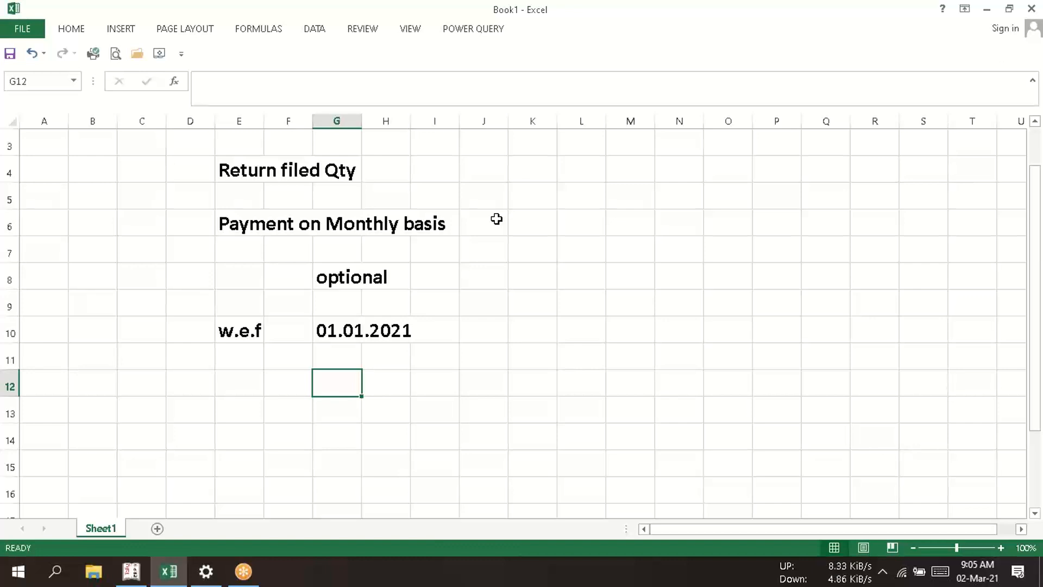
{"action": "key", "text": "Left"}
{"action": "key", "text": "Left"}
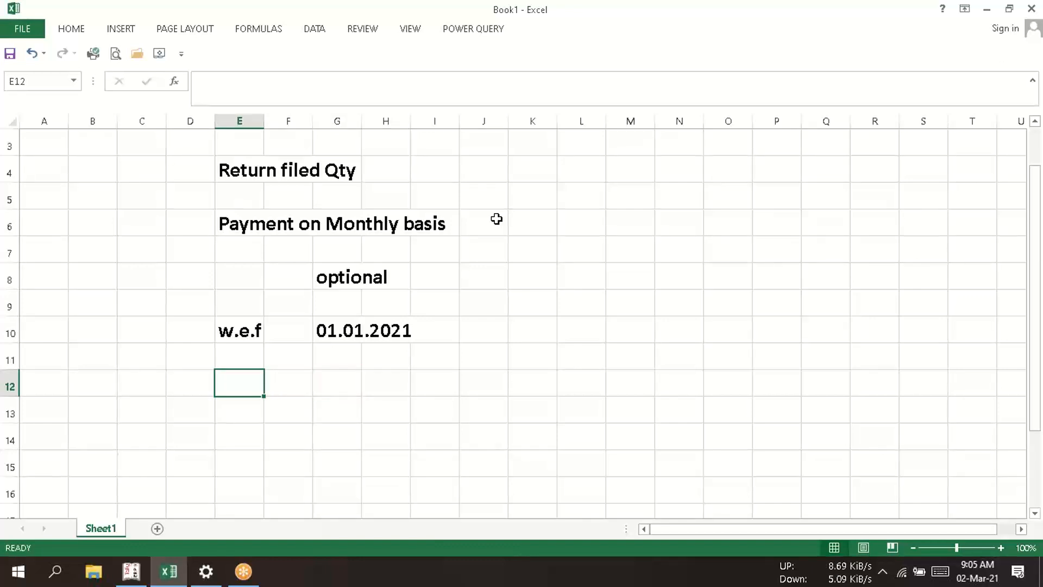
{"action": "type", "text": "Eli"}
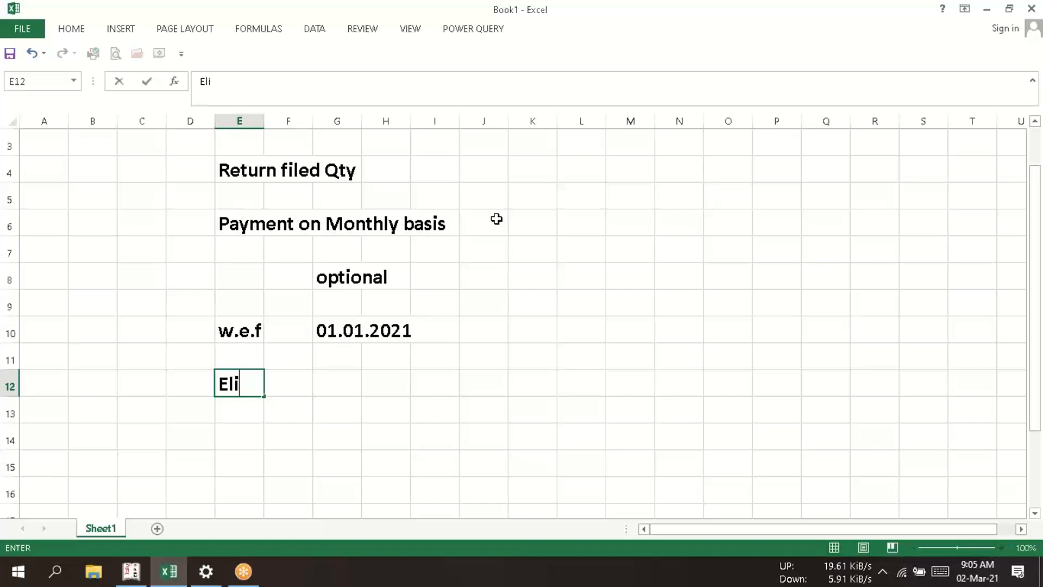
{"action": "type", "text": "g"}
- Enter the eligibility condition "Aggregate T/O is upto 5cr in prev f.y" in cell G12 beside the Elig label
{"action": "key", "text": "Right"}
{"action": "key", "text": "Right"}
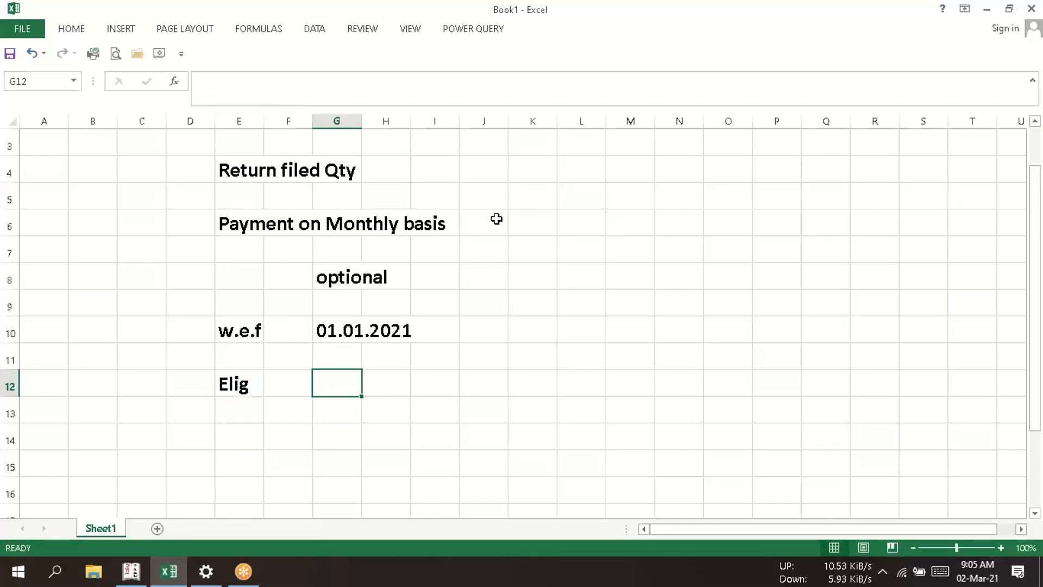
{"action": "type", "text": "Ad"}
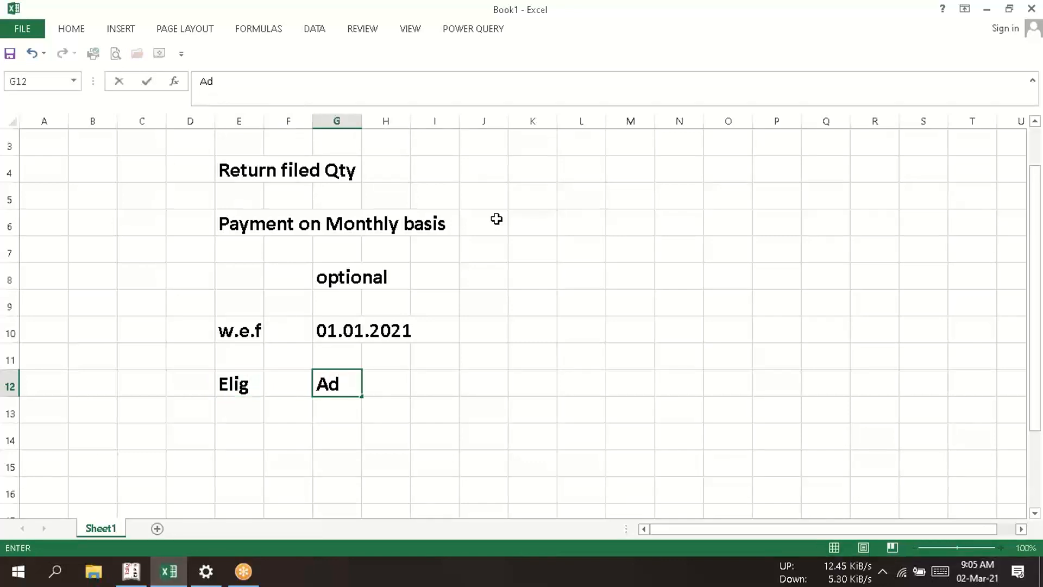
{"action": "key", "text": "BackSpace"}
{"action": "type", "text": "ggrega"}
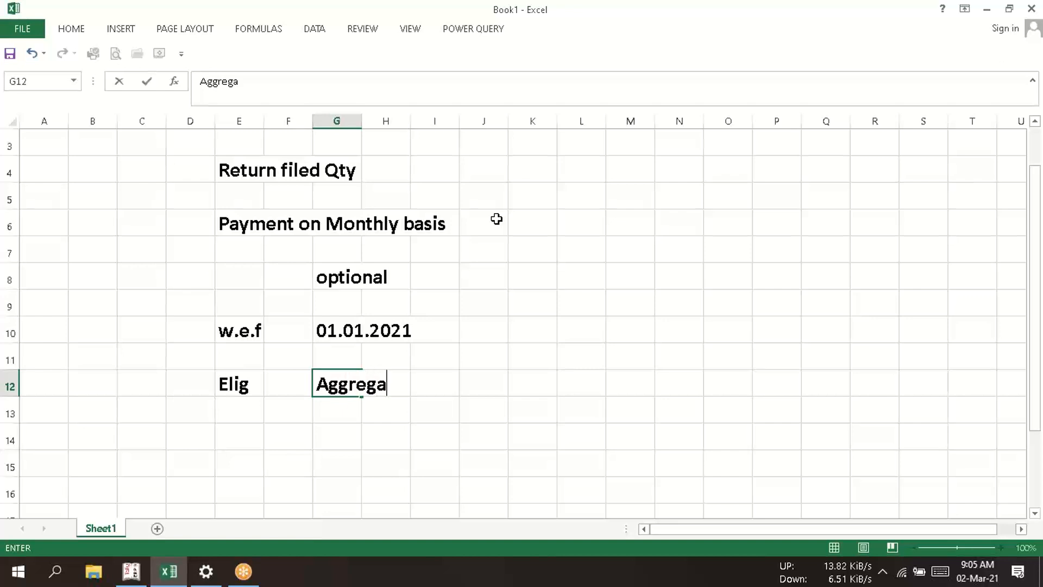
{"action": "type", "text": "te T/O"}
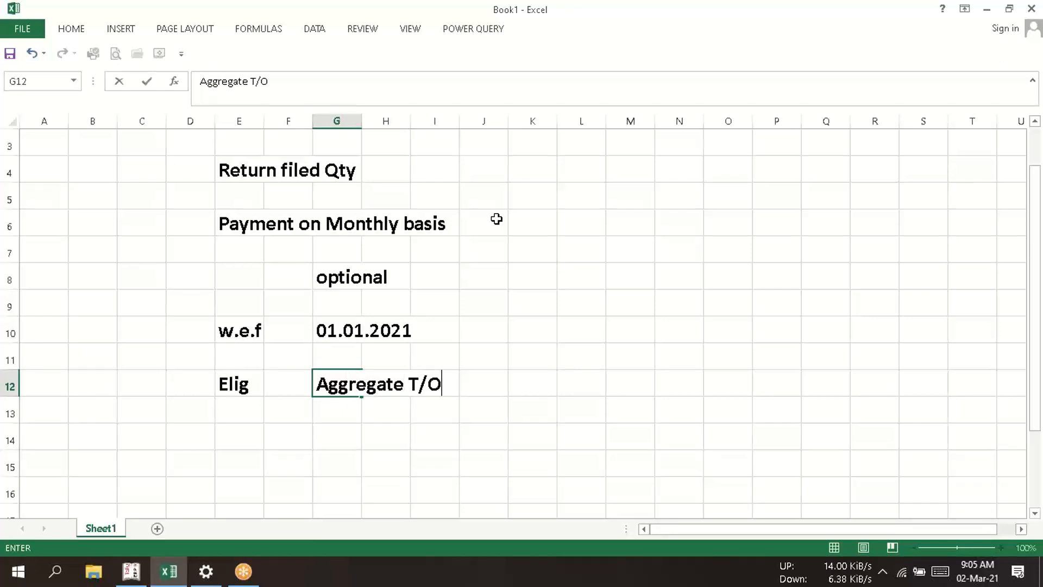
{"action": "type", "text": " is upto "}
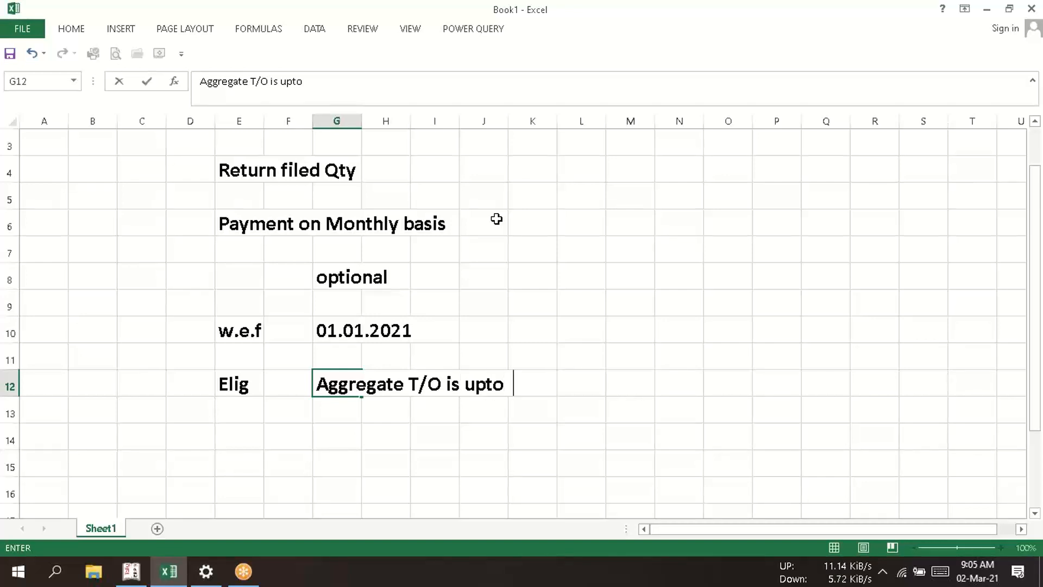
{"action": "type", "text": " 5cr in "}
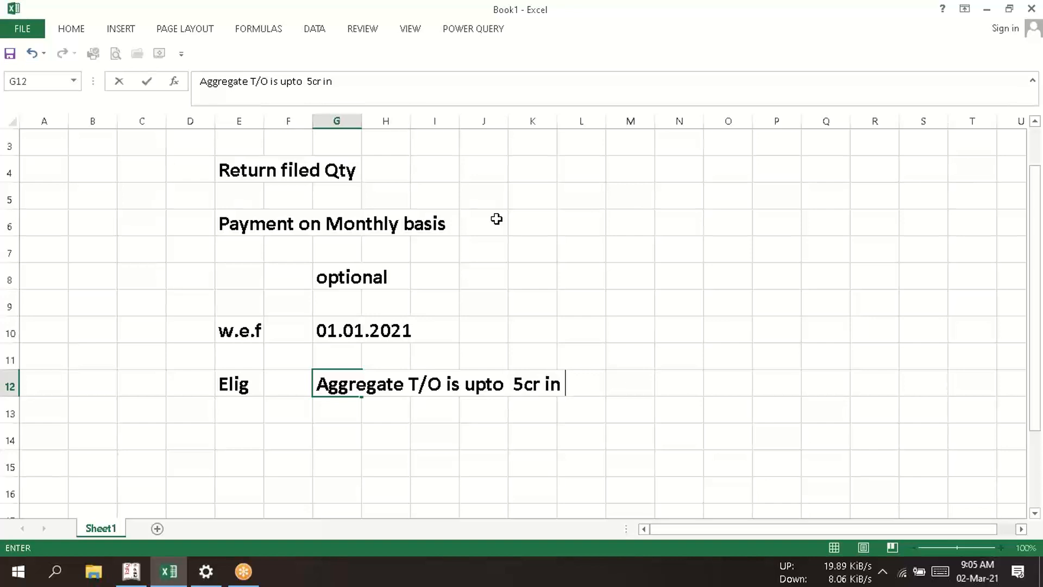
{"action": "type", "text": "prev"}
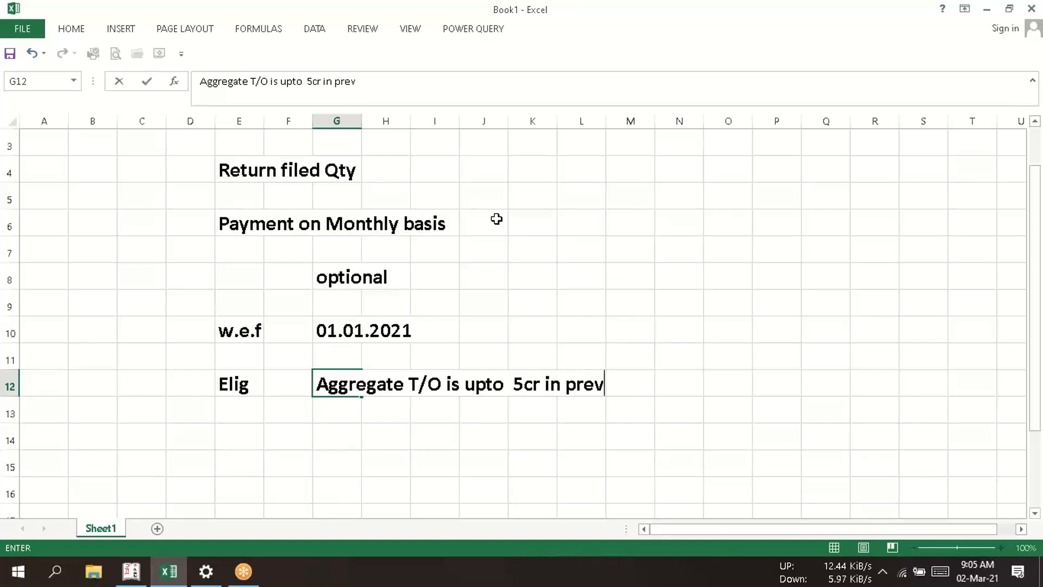
{"action": "type", "text": " f.y"}
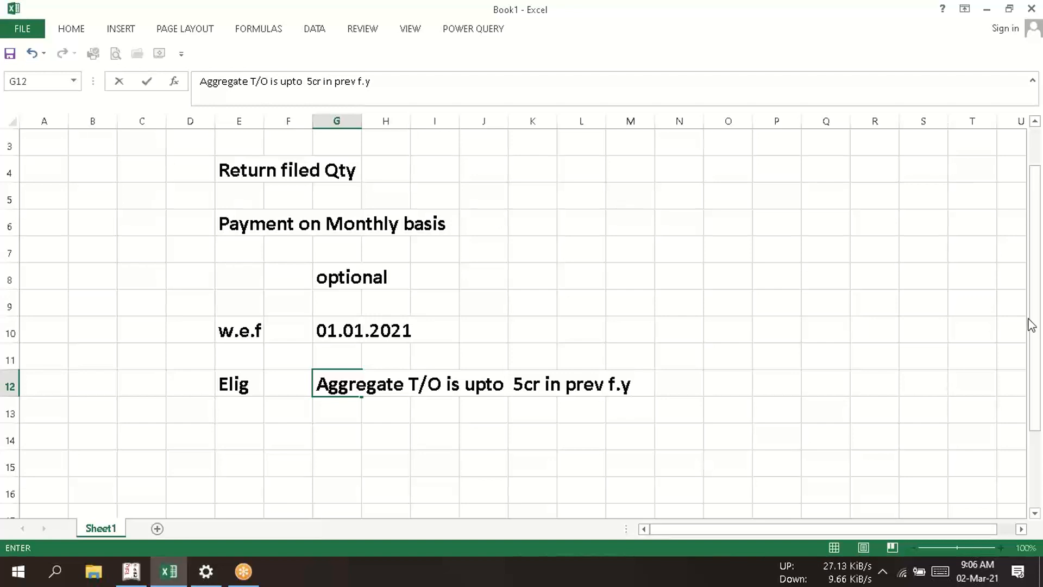
{"action": "left_click", "coordinate": [484, 298]}
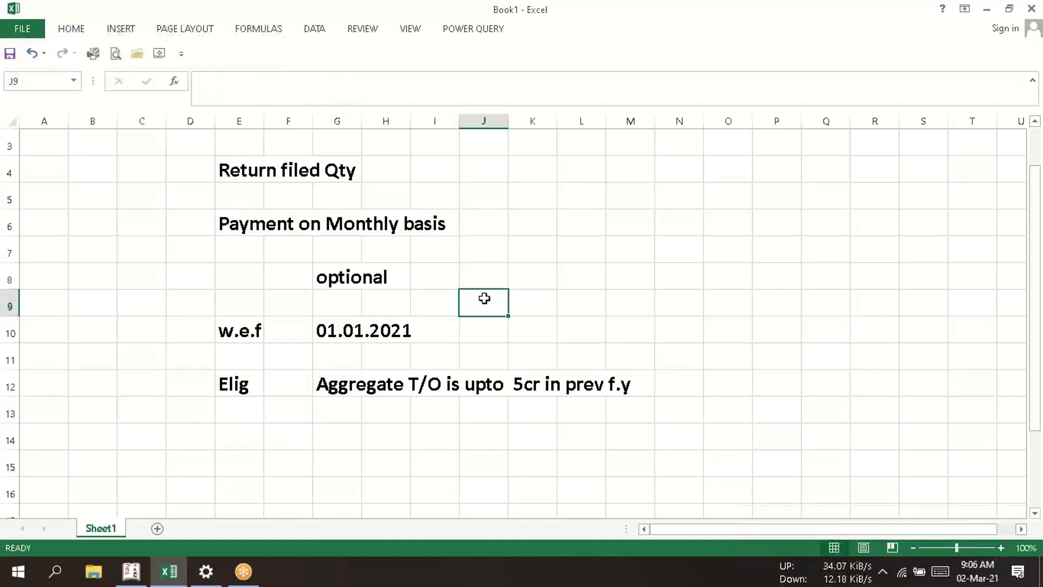
{"action": "left_click", "coordinate": [727, 320]}
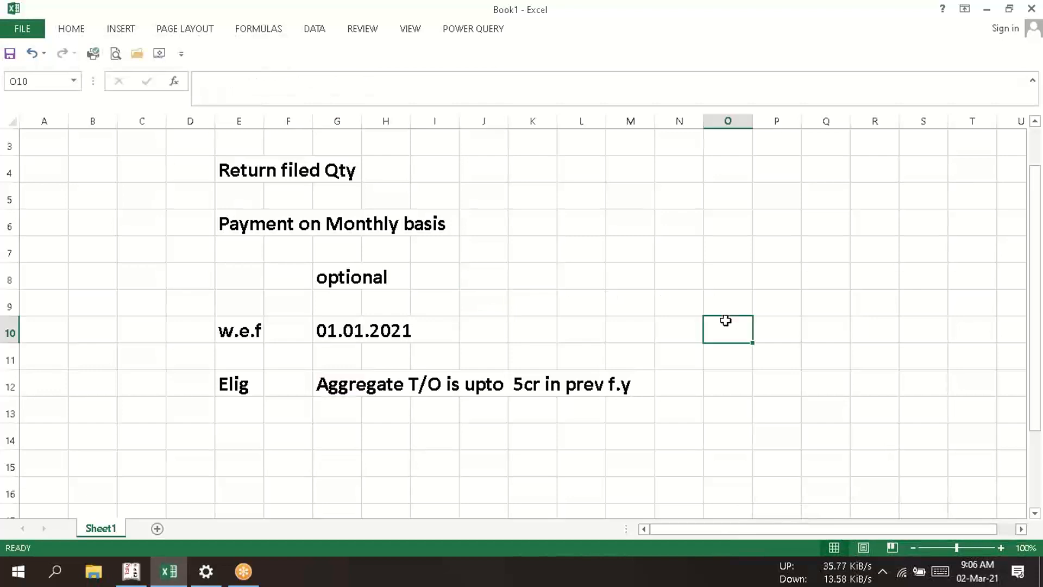
{"action": "left_click", "coordinate": [744, 24]}
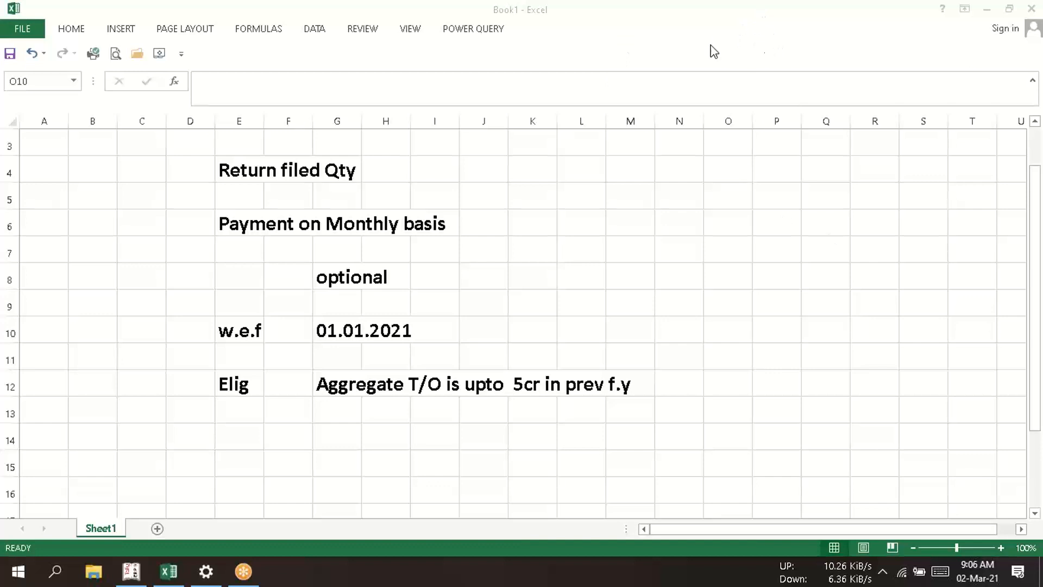
{"action": "left_click", "coordinate": [695, 246]}
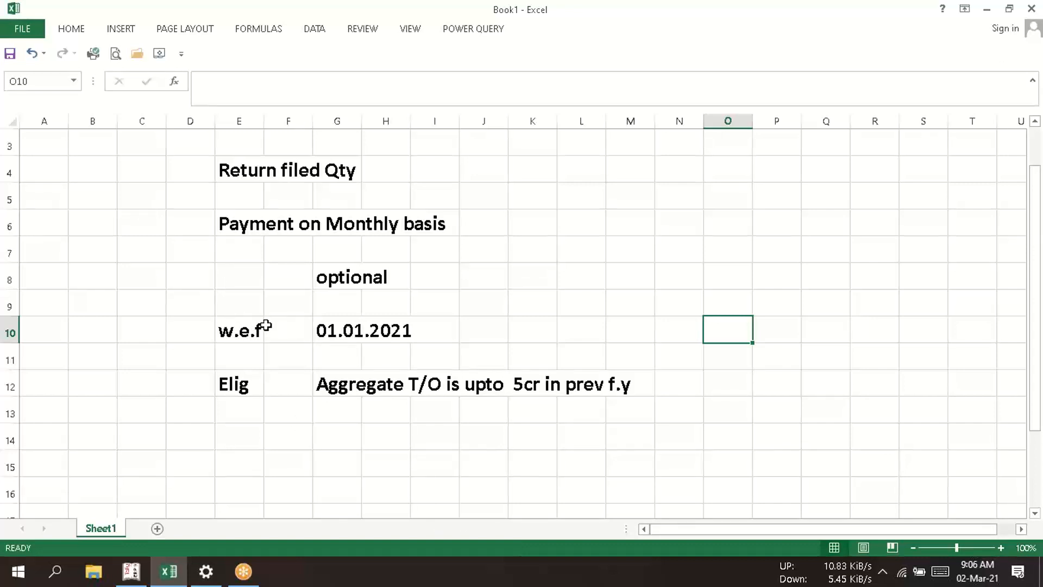
{"action": "left_click", "coordinate": [230, 323]}
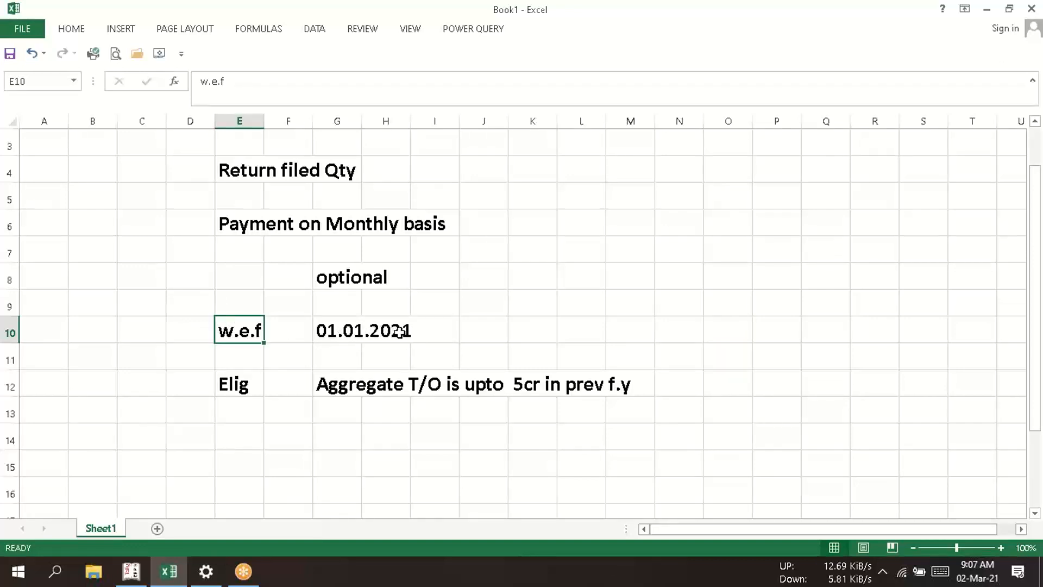
{"action": "left_click", "coordinate": [330, 460]}
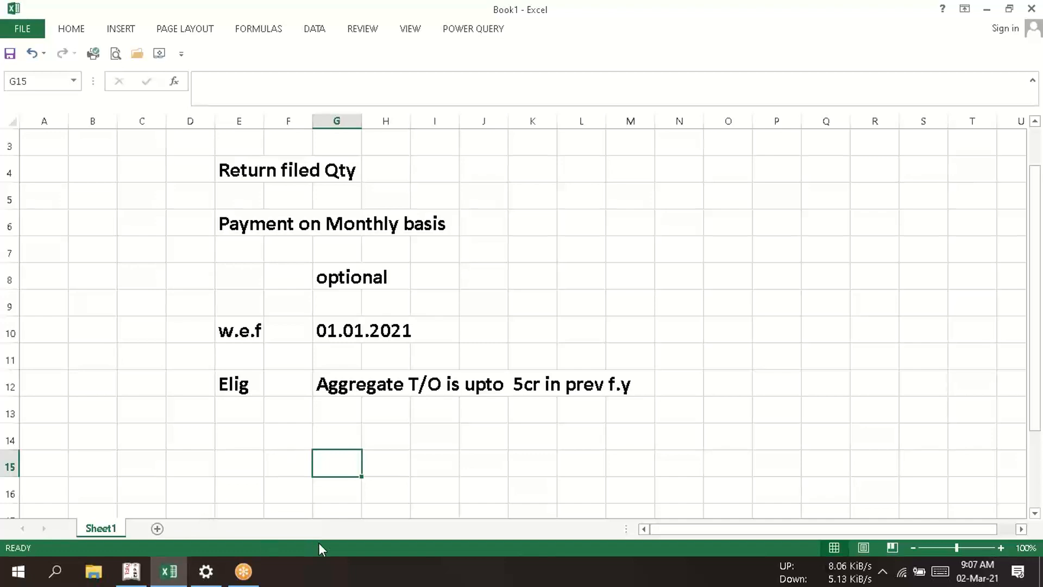
{"action": "key", "text": "super+d"}
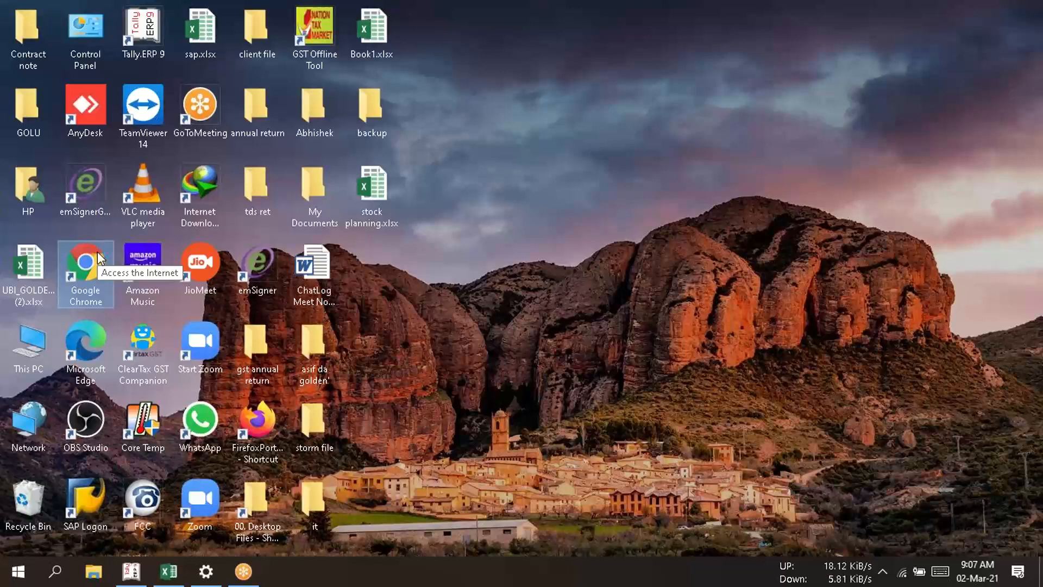
{"action": "key", "text": "alt+Tab"}
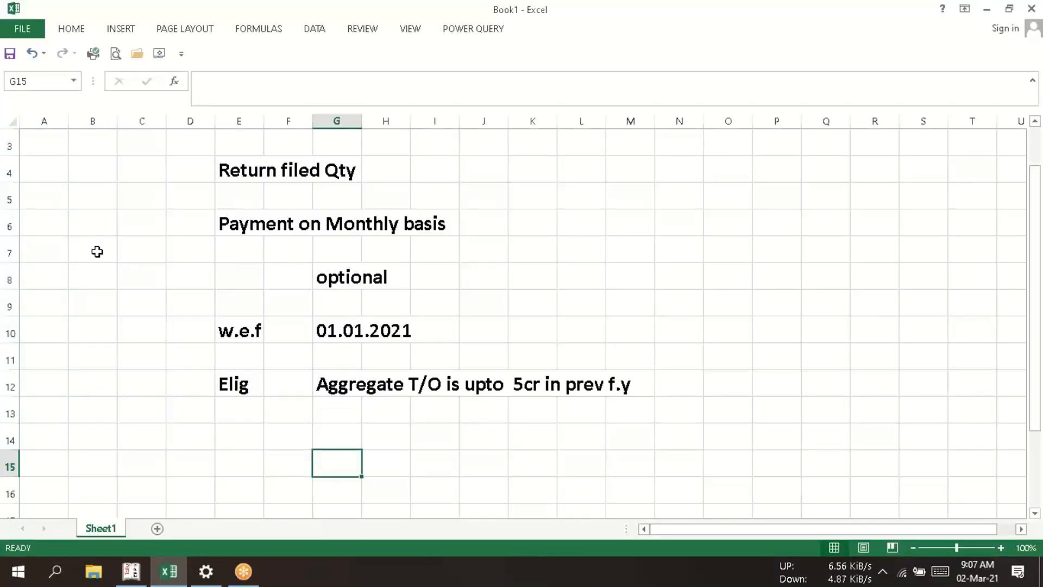
{"action": "key", "text": "alt+Tab"}
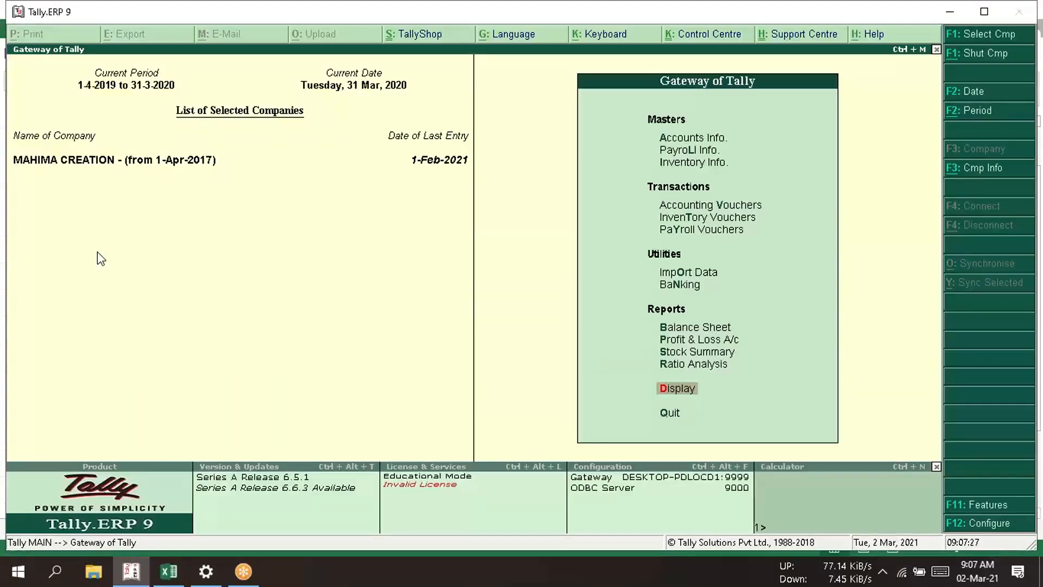
{"action": "key", "text": "alt+Tab"}
{"action": "key", "text": "Tab"}
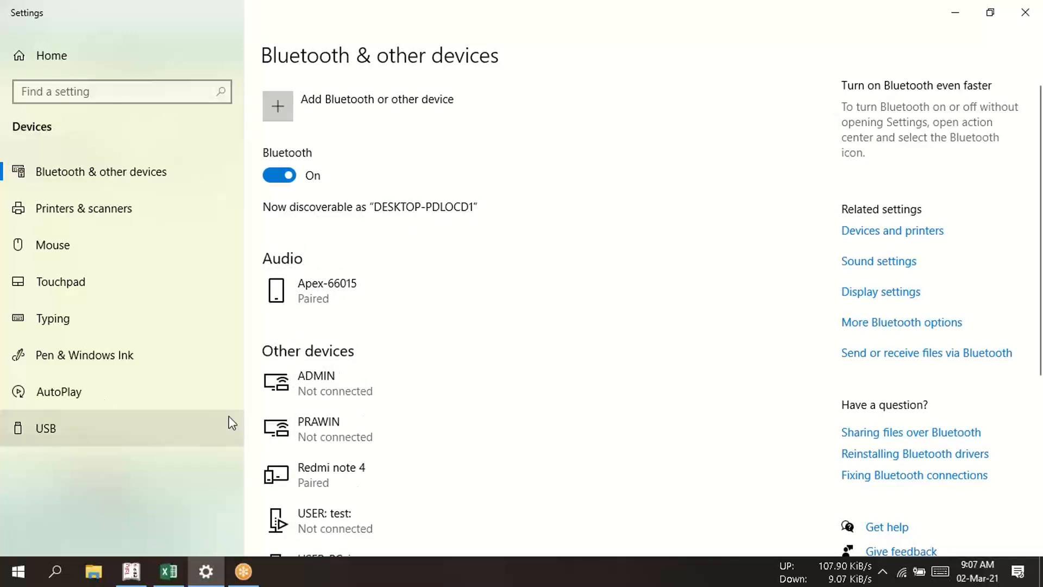
{"action": "key", "text": "super+d"}
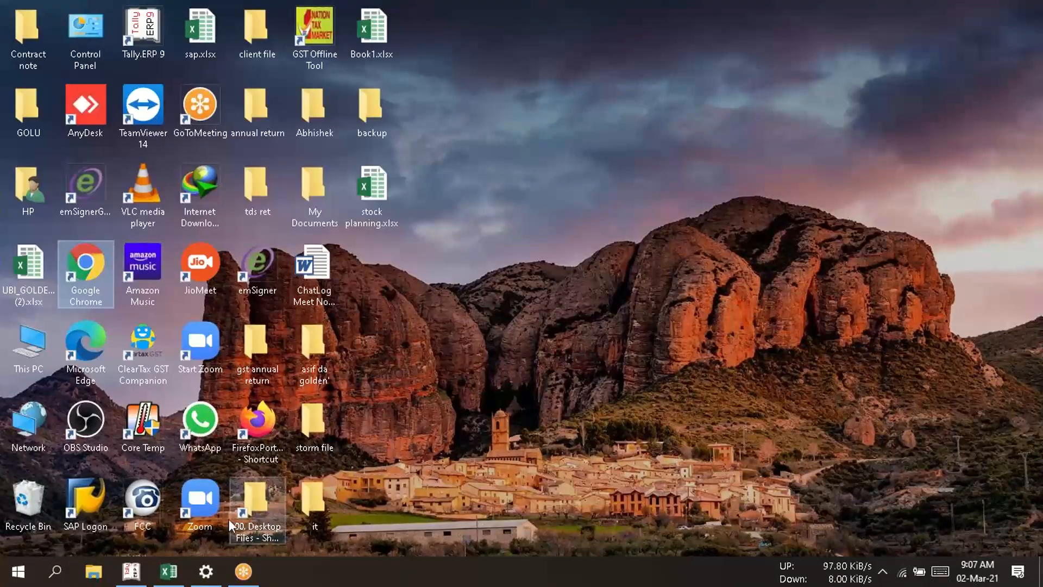
{"action": "left_click", "coordinate": [153, 562]}
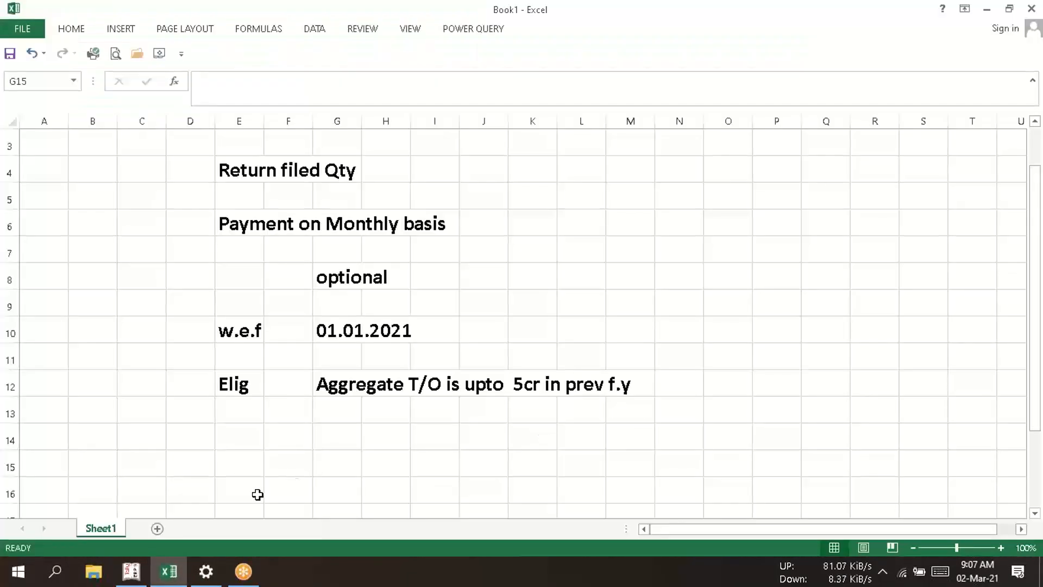
- Switch to Google Chrome and search Google for "gst.gov.in"
{"action": "key", "text": "super+d"}
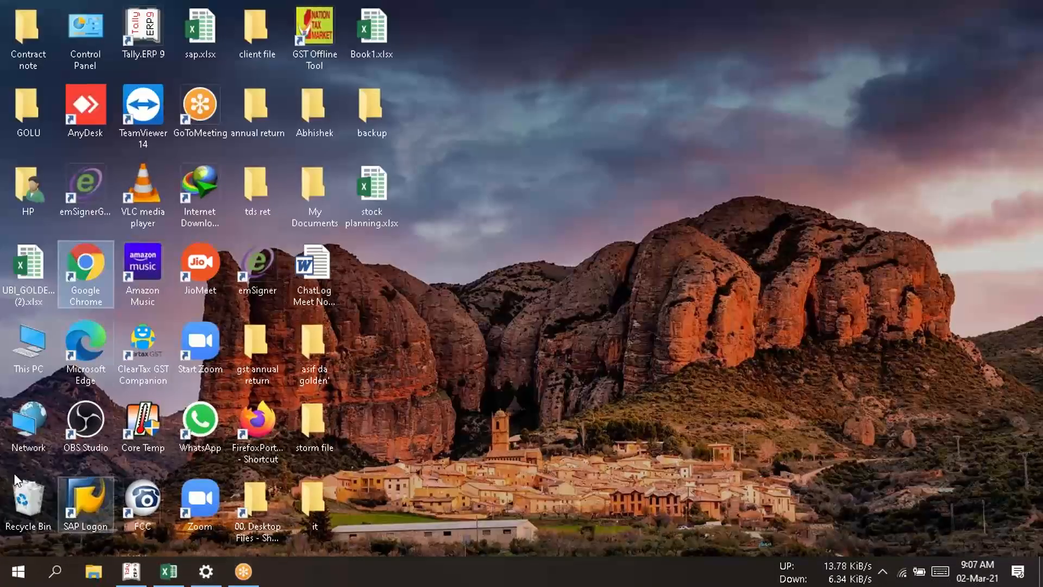
{"action": "double_click", "coordinate": [93, 260]}
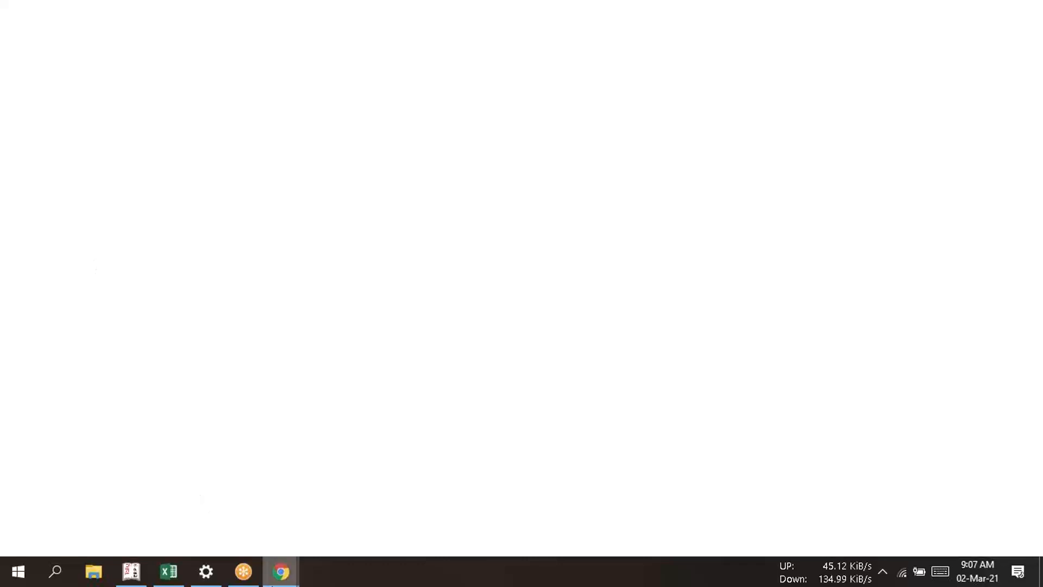
{"action": "mouse_move", "coordinate": [272, 584]}
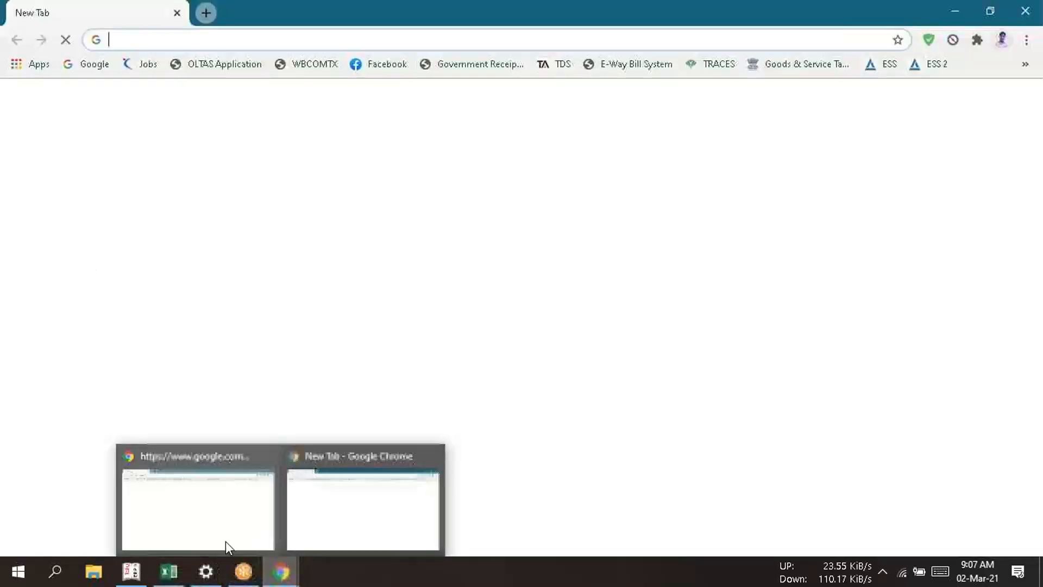
{"action": "left_click", "coordinate": [226, 541]}
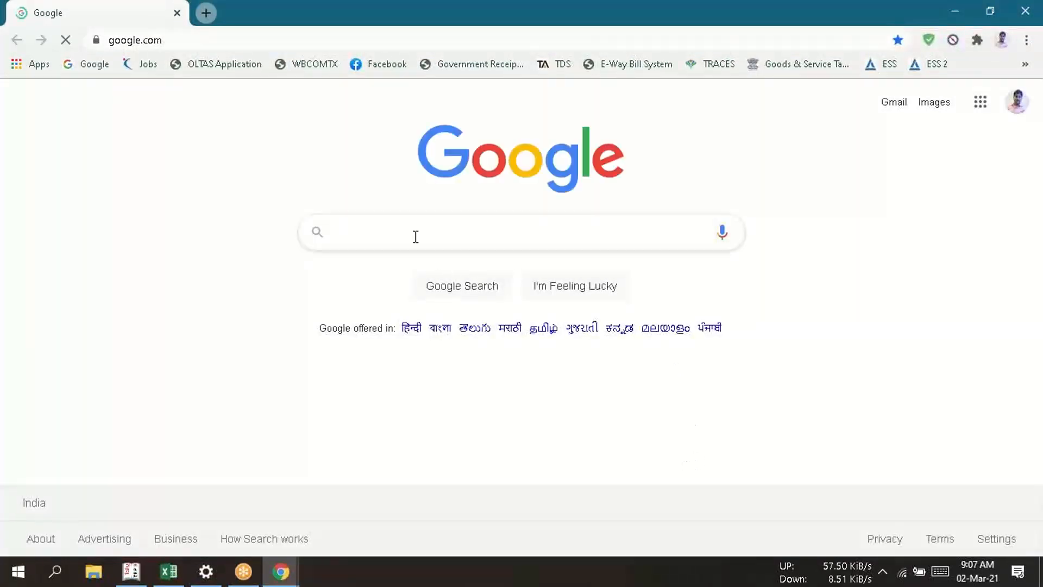
{"action": "type", "text": "gst"}
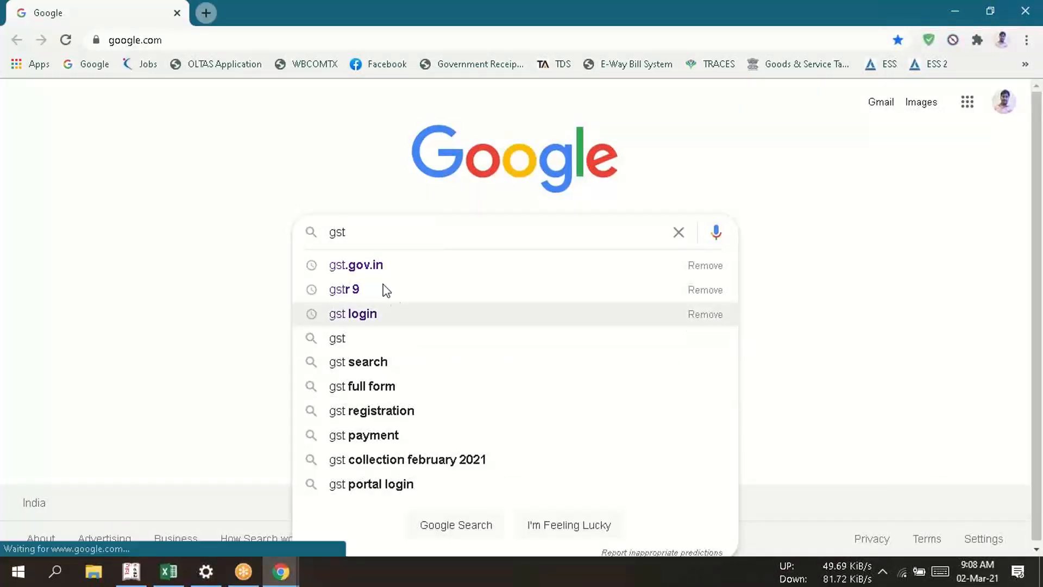
{"action": "left_click", "coordinate": [377, 272]}
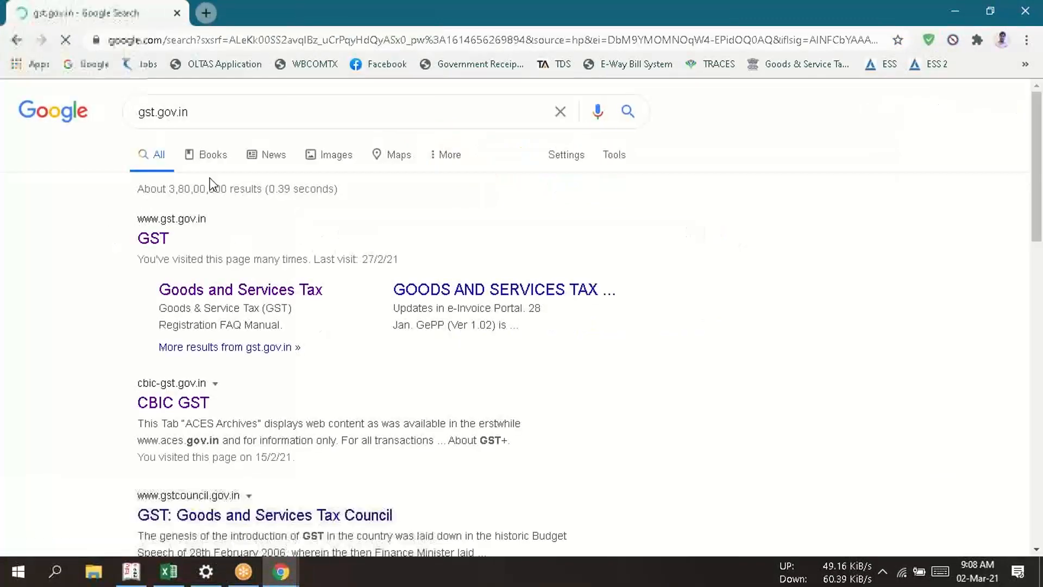
- Open the GST portal from the search results and go to its login form
{"action": "left_click", "coordinate": [153, 240]}
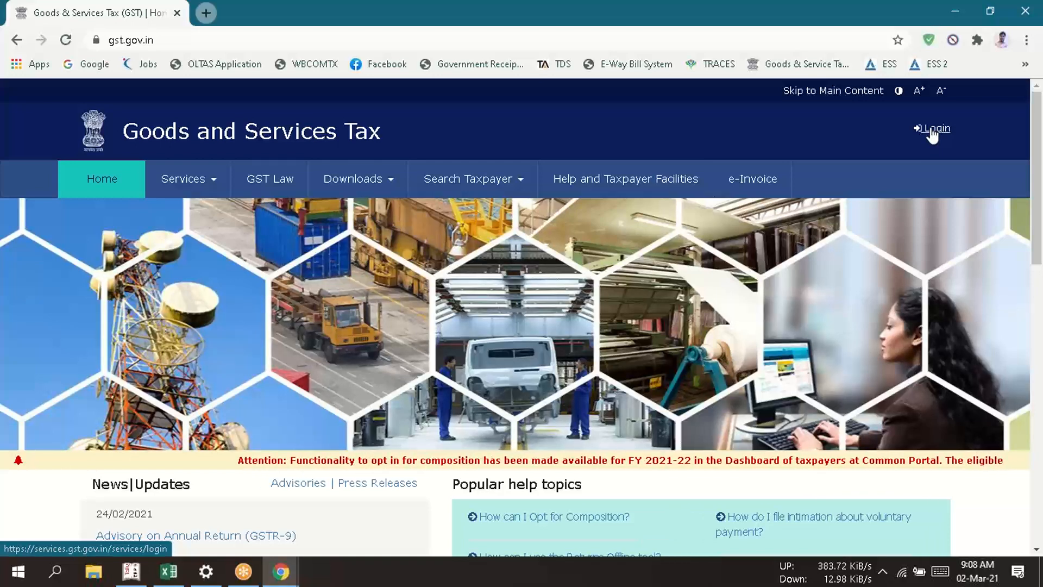
{"action": "left_click", "coordinate": [933, 133]}
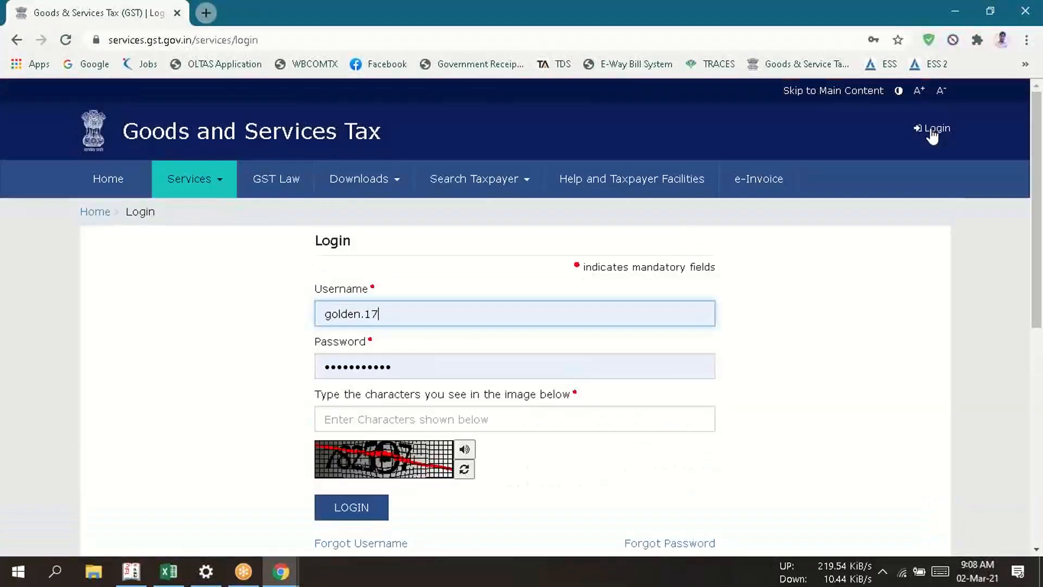
{"action": "left_click", "coordinate": [375, 423]}
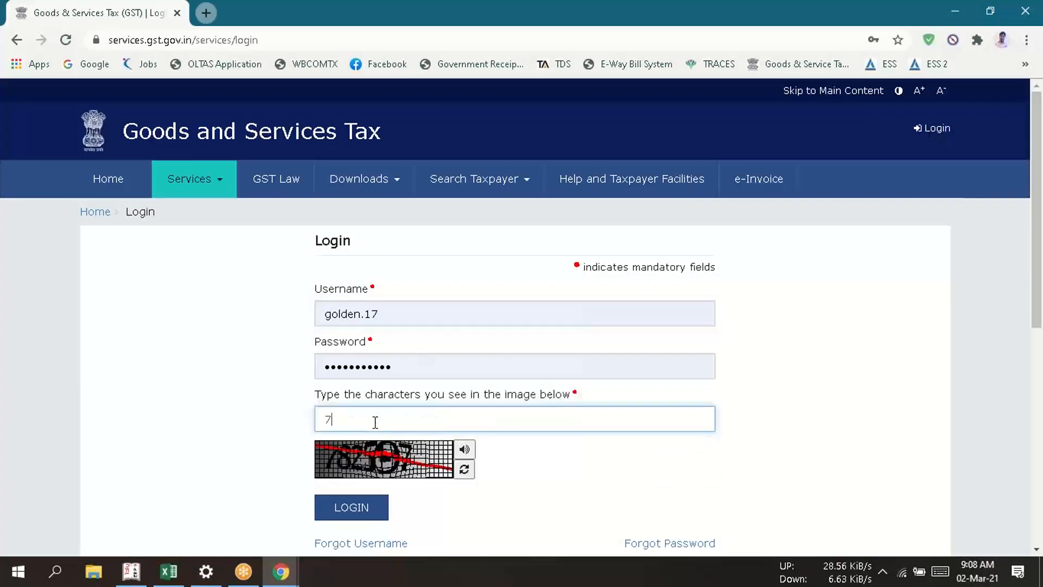
- Replace the prefilled username with the other saved account, filling in its username and password
{"action": "left_click", "coordinate": [406, 309]}
{"action": "key", "text": "BackSpace"}
{"action": "key", "text": "BackSpace"}
{"action": "key", "text": "BackSpace"}
{"action": "key", "text": "BackSpace"}
{"action": "key", "text": "BackSpace"}
{"action": "key", "text": "BackSpace"}
{"action": "key", "text": "BackSpace"}
{"action": "key", "text": "BackSpace"}
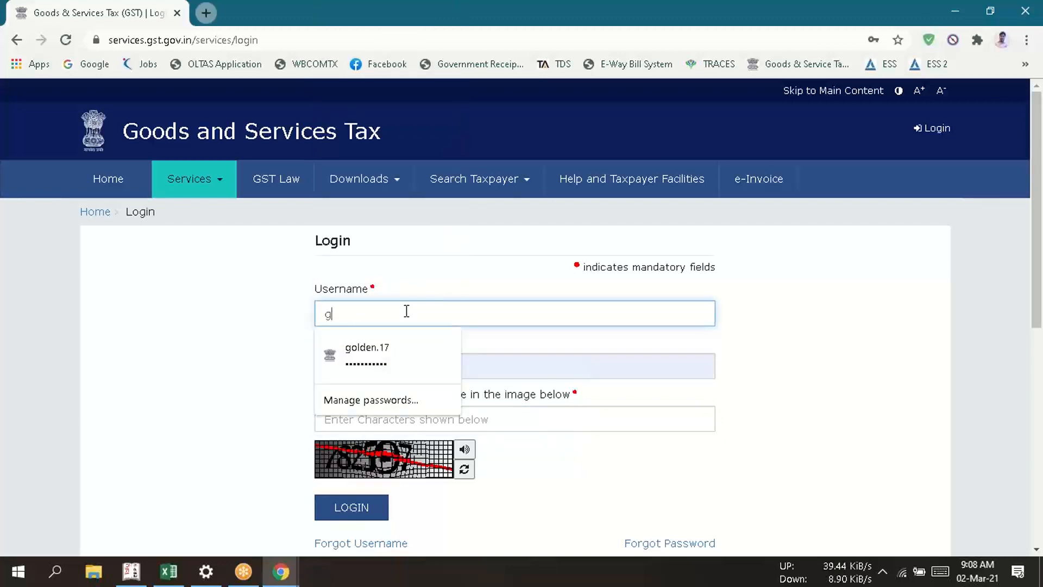
{"action": "key", "text": "BackSpace"}
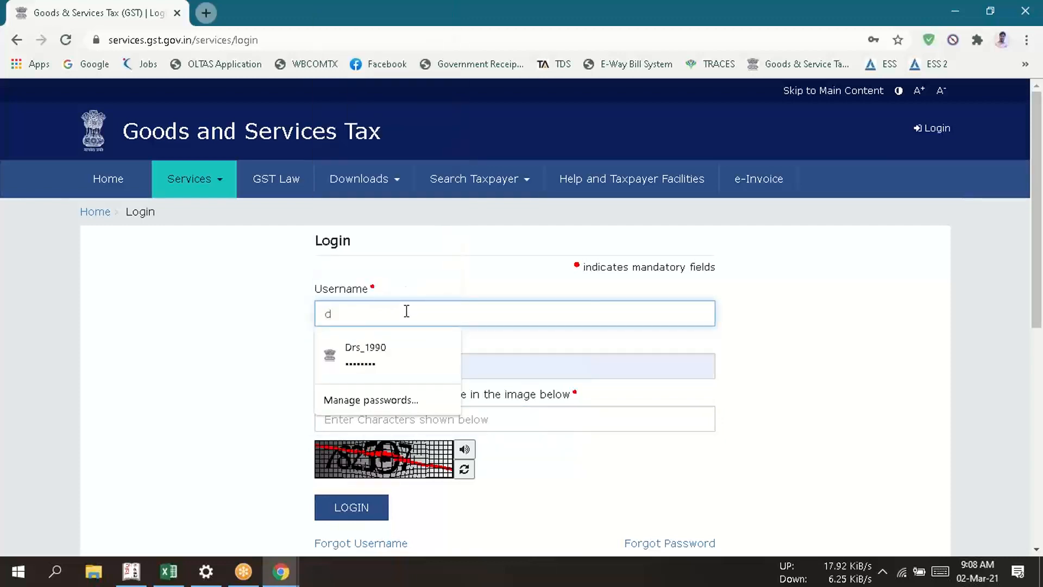
{"action": "left_click", "coordinate": [386, 348]}
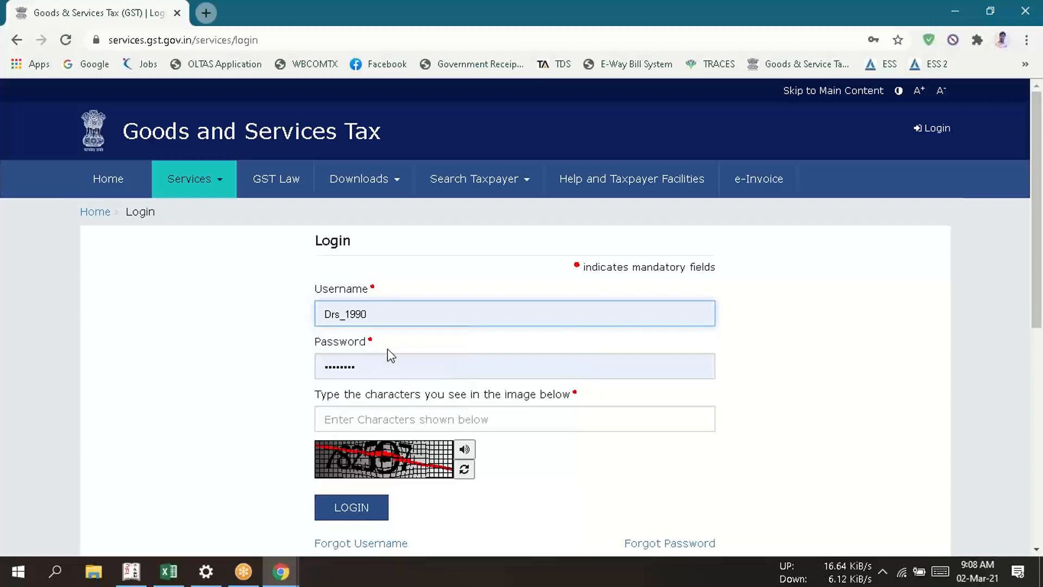
- Enter the captcha characters, log in to the GST portal and postpone the Aadhaar authentication
{"action": "left_click", "coordinate": [402, 424]}
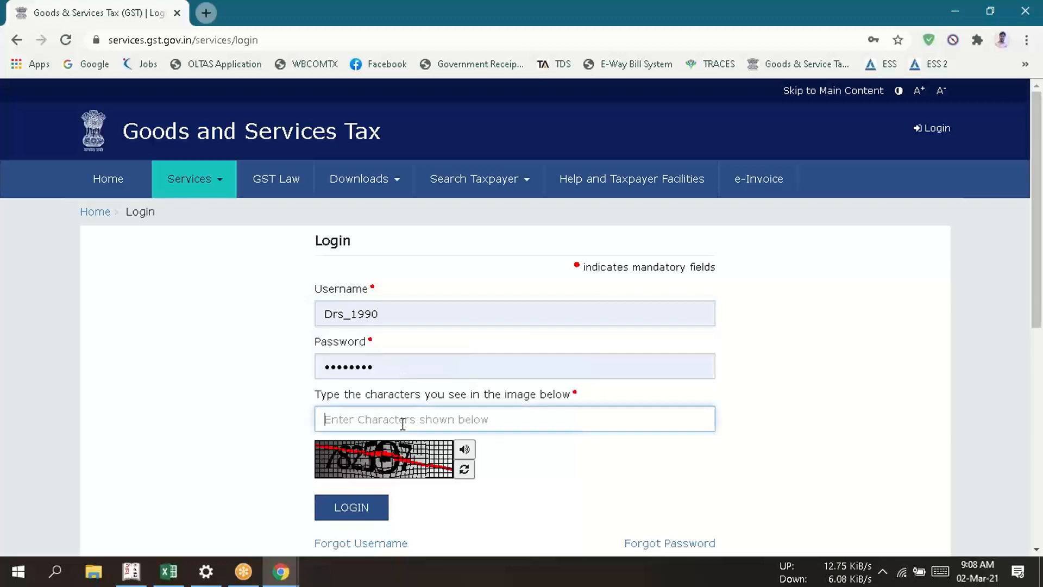
{"action": "type", "text": "782"}
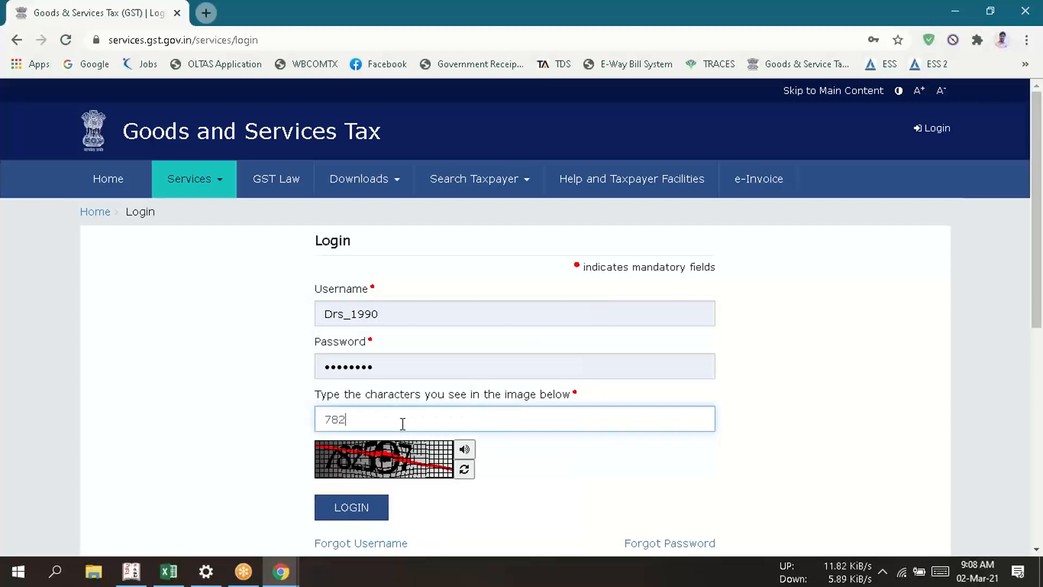
{"action": "type", "text": "597"}
{"action": "left_click", "coordinate": [352, 508]}
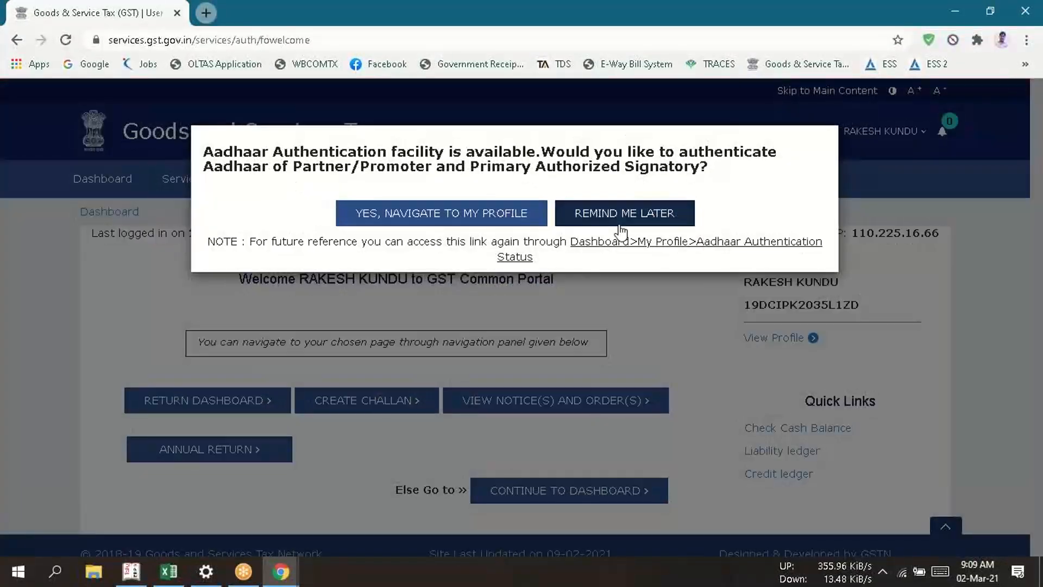
{"action": "left_click", "coordinate": [621, 233]}
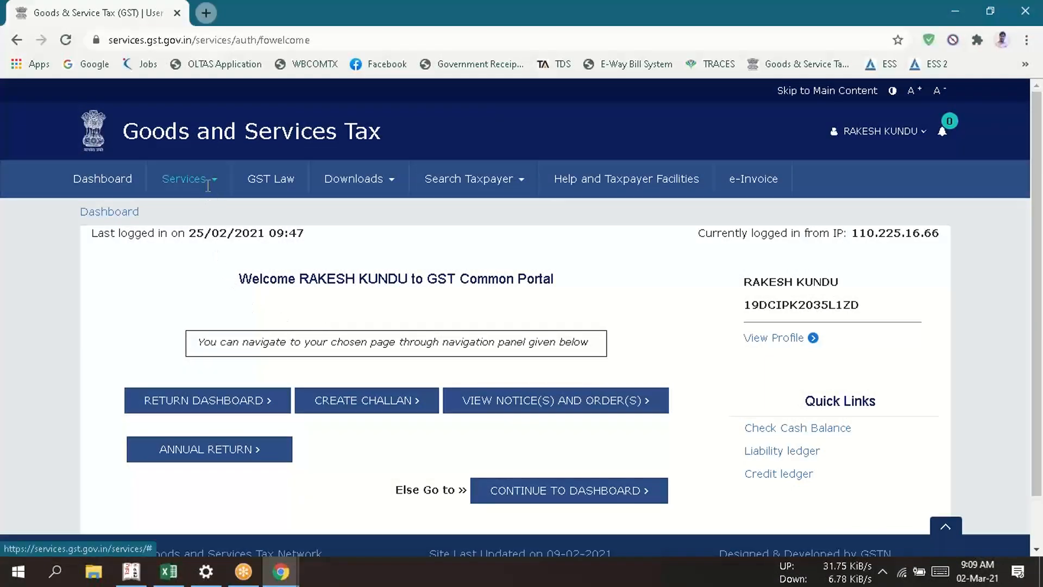
- Set the zoom level of the portal page to 110%
{"action": "key", "text": "ctrl+minus"}
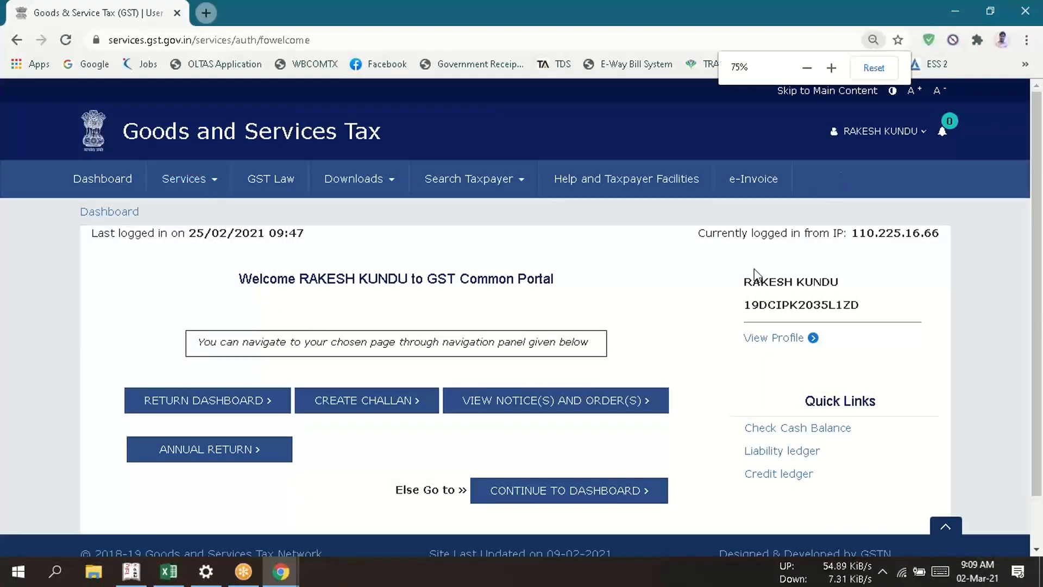
{"action": "key", "text": "ctrl+minus"}
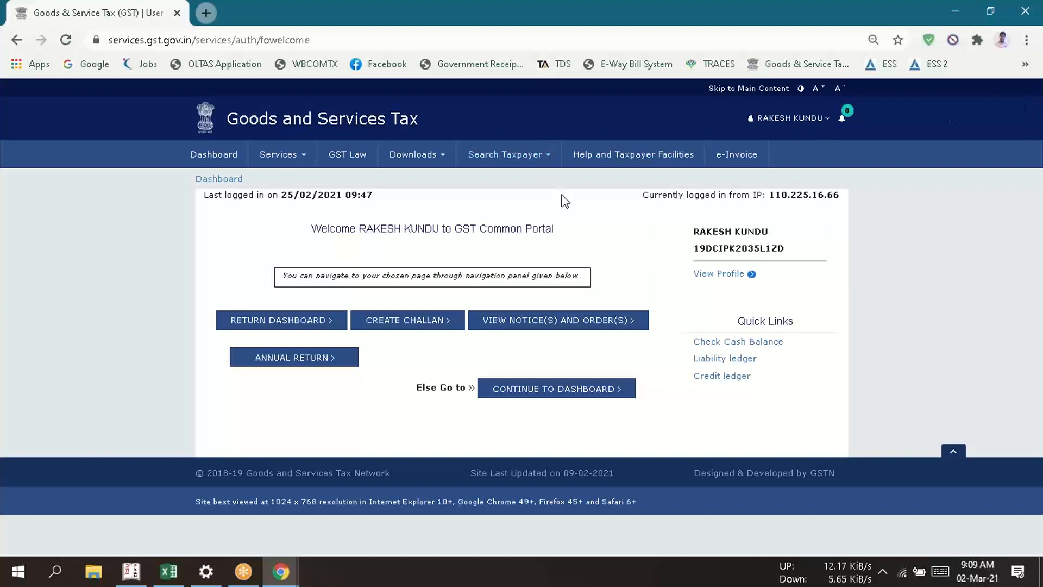
{"action": "key", "text": "ctrl+plus"}
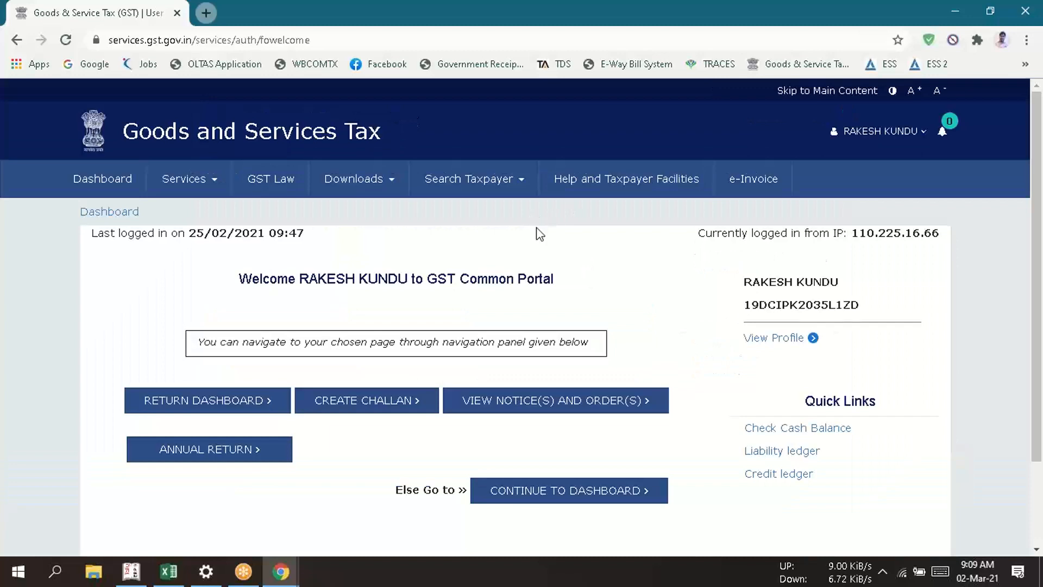
{"action": "key", "text": "ctrl+plus"}
{"action": "key", "text": "ctrl+plus"}
{"action": "key", "text": "ctrl+plus"}
{"action": "key", "text": "ctrl+plus"}
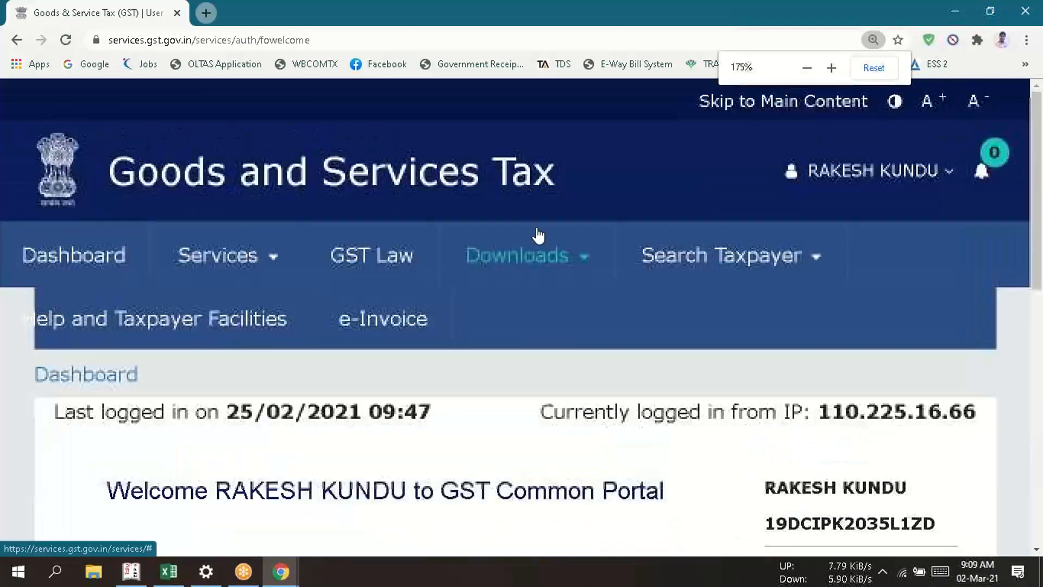
{"action": "key", "text": "ctrl+minus"}
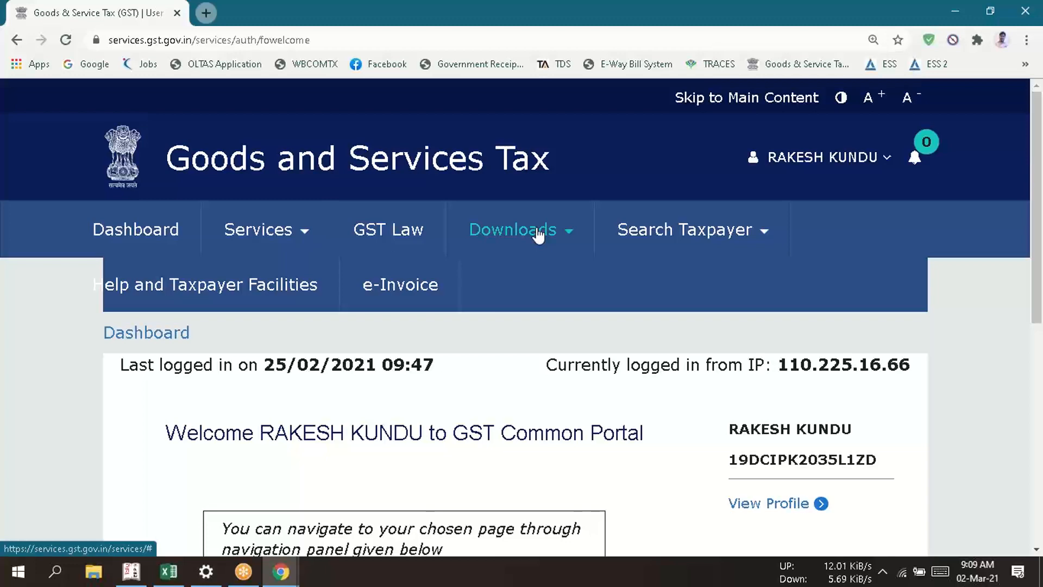
{"action": "key", "text": "ctrl+minus"}
{"action": "key", "text": "ctrl+minus"}
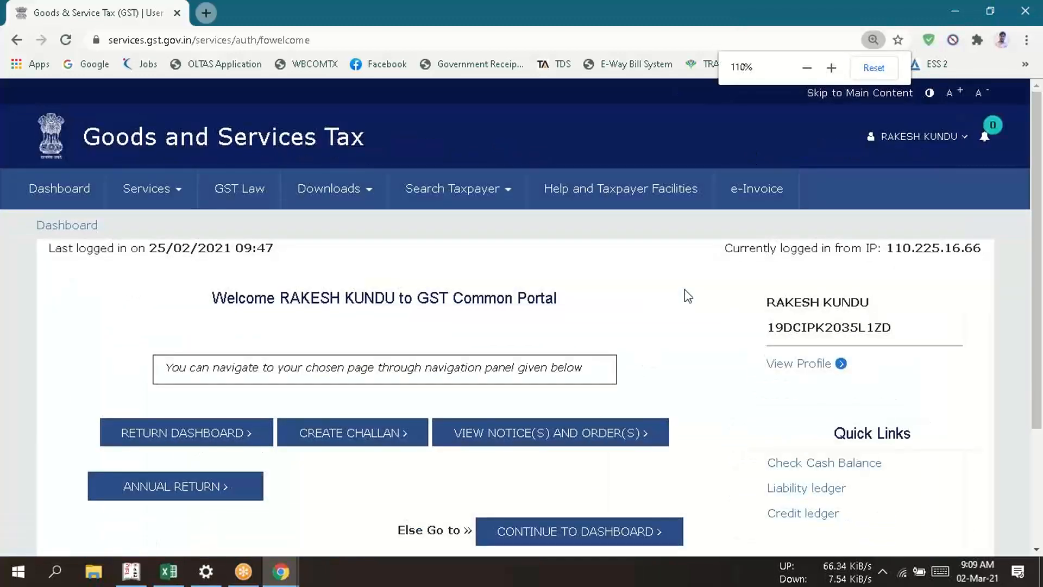
- Open the Opt-in for Quarterly Return page from the Returns services
{"action": "left_click", "coordinate": [155, 190]}
{"action": "mouse_move", "coordinate": [212, 231]}
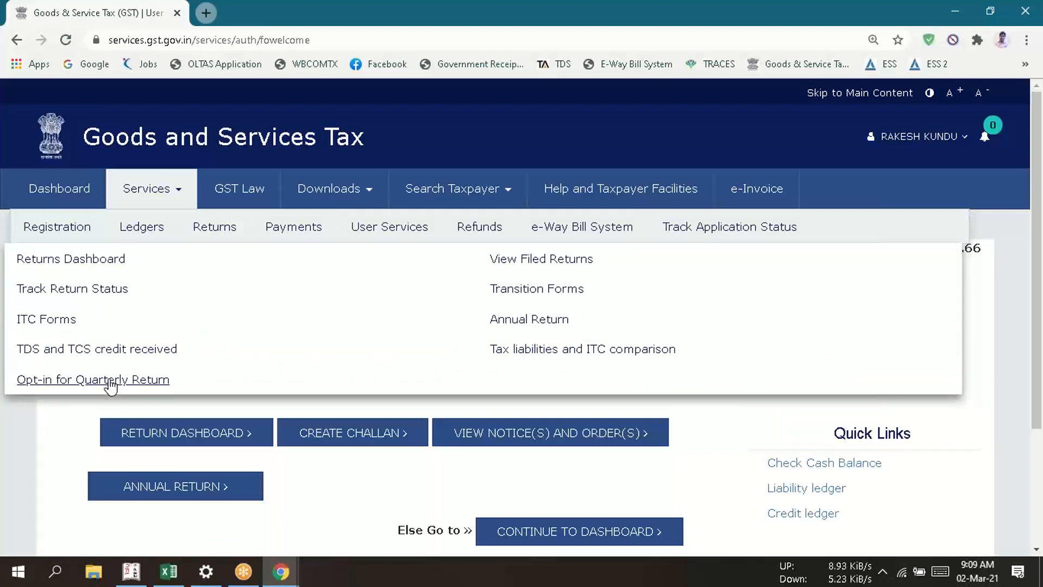
{"action": "left_click", "coordinate": [111, 382]}
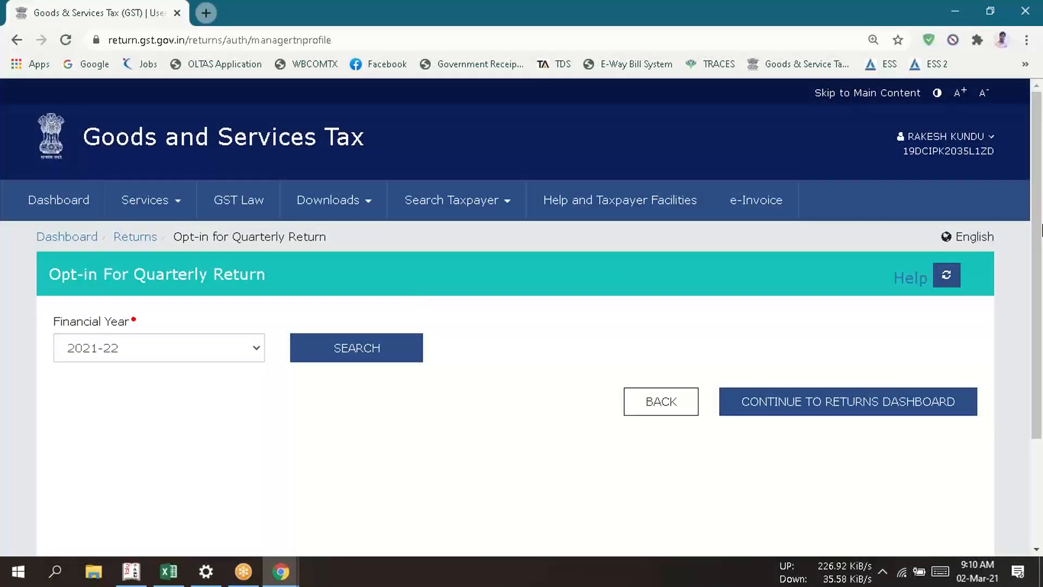
- Look up the quarterly return selection and due dates for financial year 2020-21
{"action": "left_click_drag", "start_coordinate": [1037, 185], "coordinate": [1037, 278]}
{"action": "left_click", "coordinate": [173, 220]}
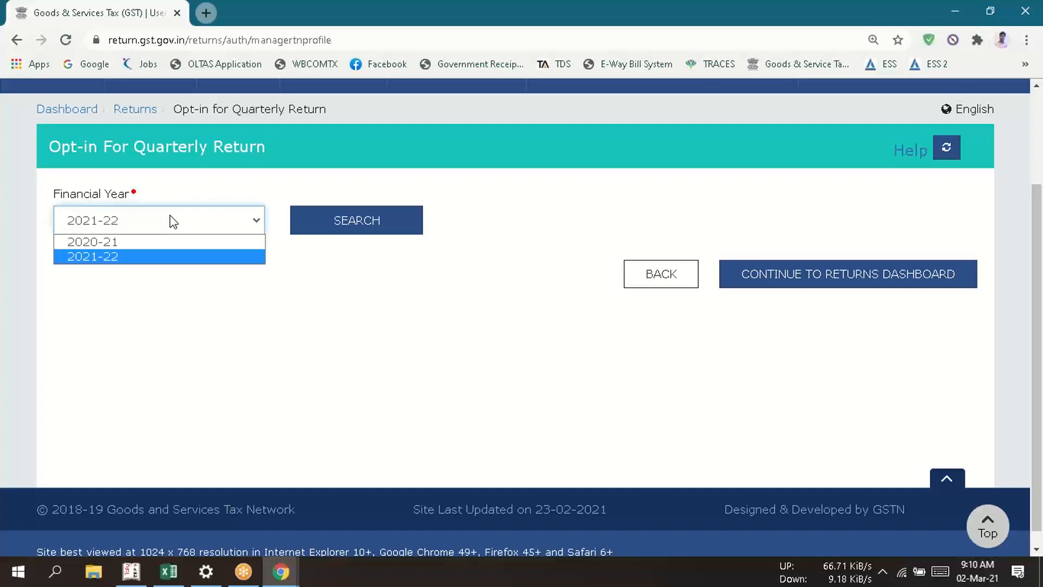
{"action": "left_click", "coordinate": [139, 250]}
{"action": "key", "text": "Up"}
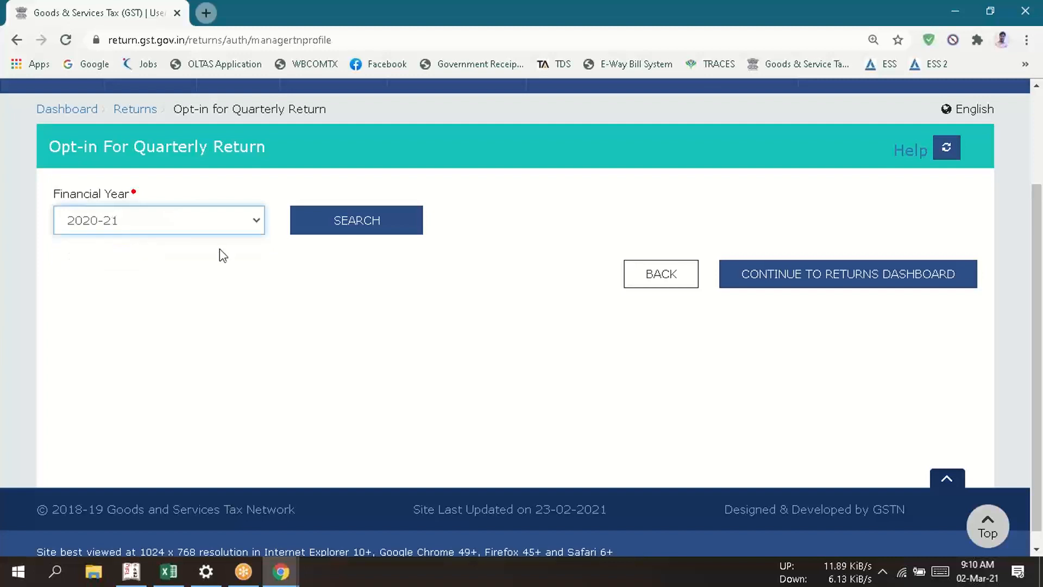
{"action": "left_click", "coordinate": [363, 240]}
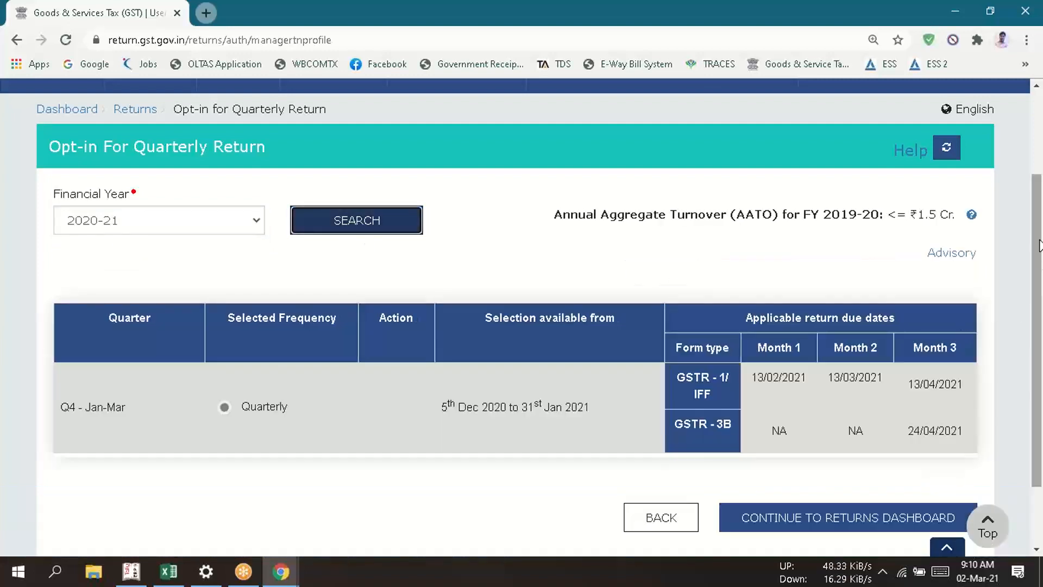
{"action": "left_click_drag", "start_coordinate": [1033, 221], "coordinate": [1035, 258]}
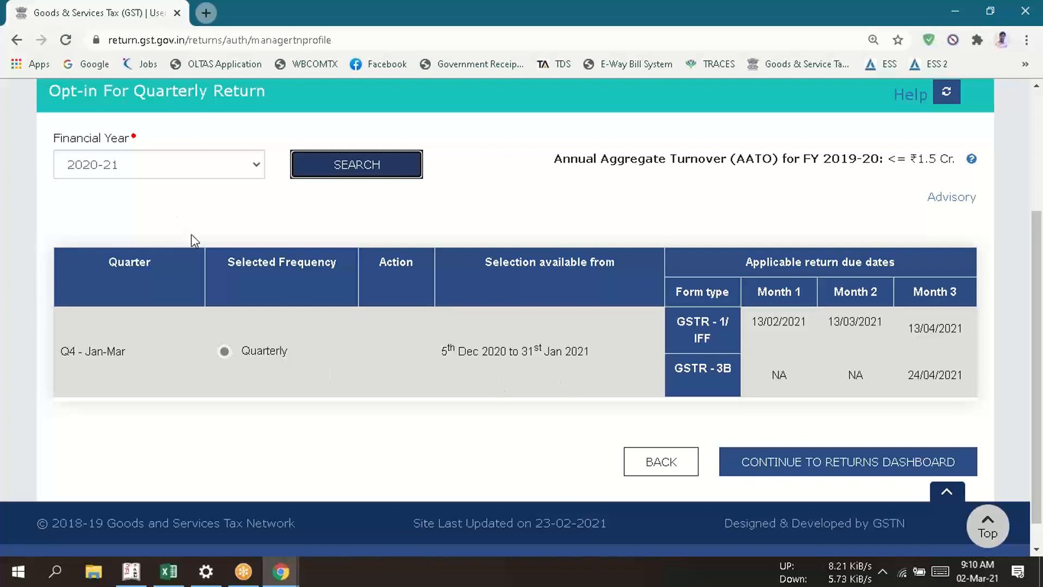
- Look up the frequency options and due dates of all quarters for financial year 2021-22
{"action": "left_click", "coordinate": [184, 156]}
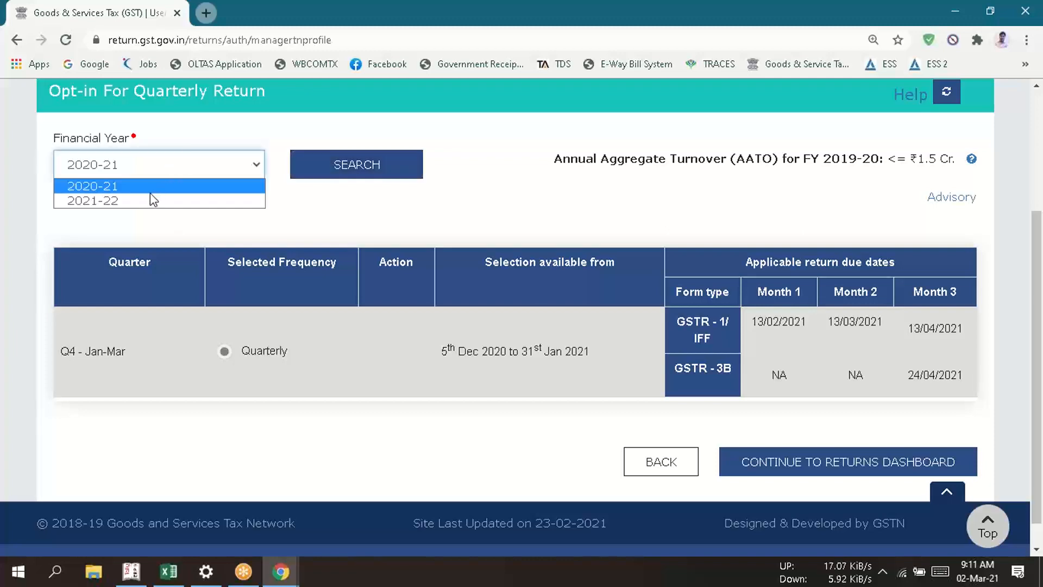
{"action": "left_click", "coordinate": [150, 197]}
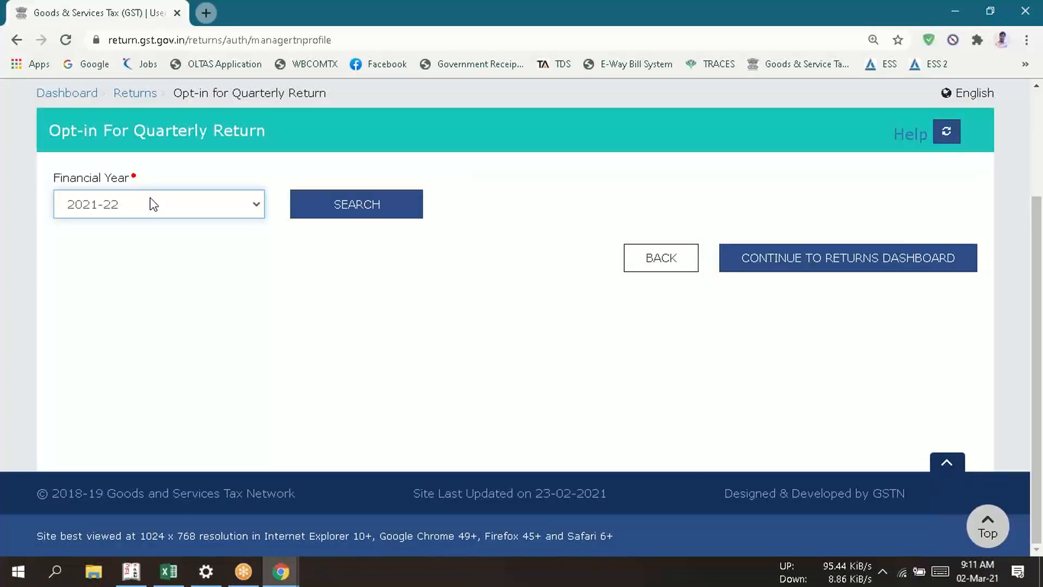
{"action": "left_click", "coordinate": [376, 209]}
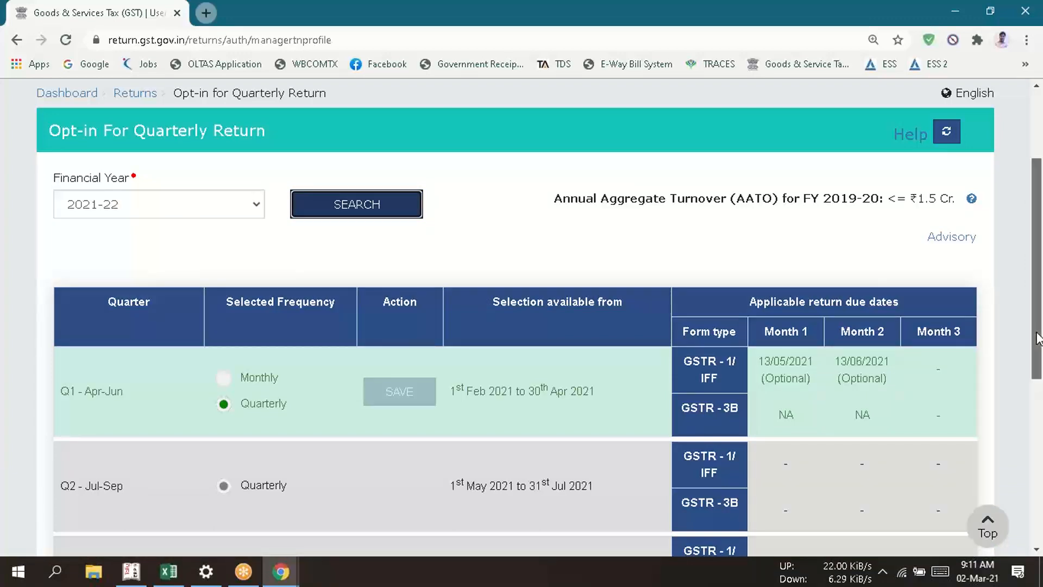
{"action": "scroll", "coordinate": [1041, 374], "scroll_direction": "down", "scroll_amount": 2}
{"action": "scroll", "coordinate": [1040, 403], "scroll_direction": "down", "scroll_amount": 1}
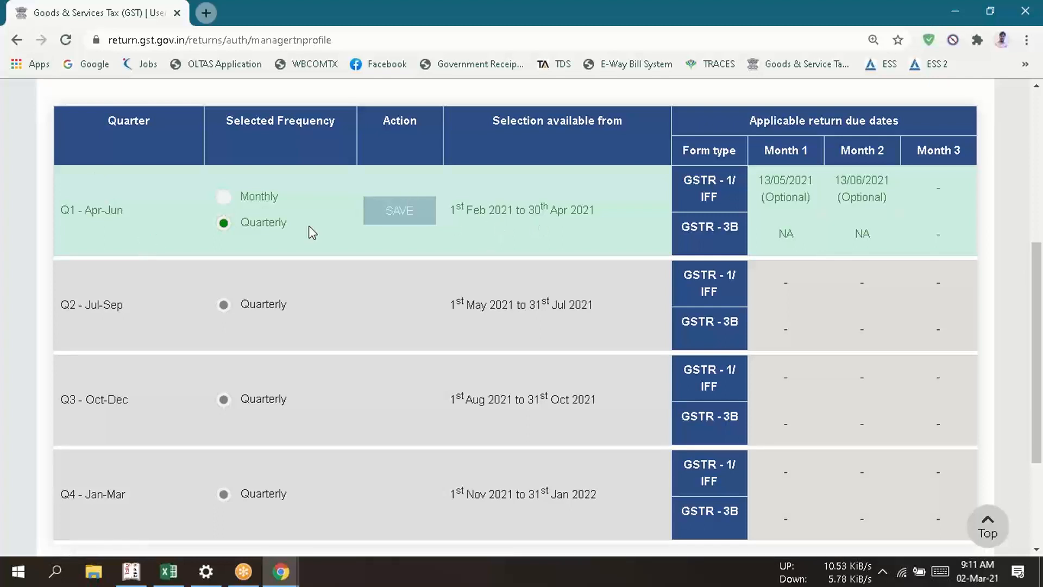
- Choose the Monthly frequency for Q1 Apr-Jun and return to the dashboard without saving
{"action": "left_click", "coordinate": [223, 196]}
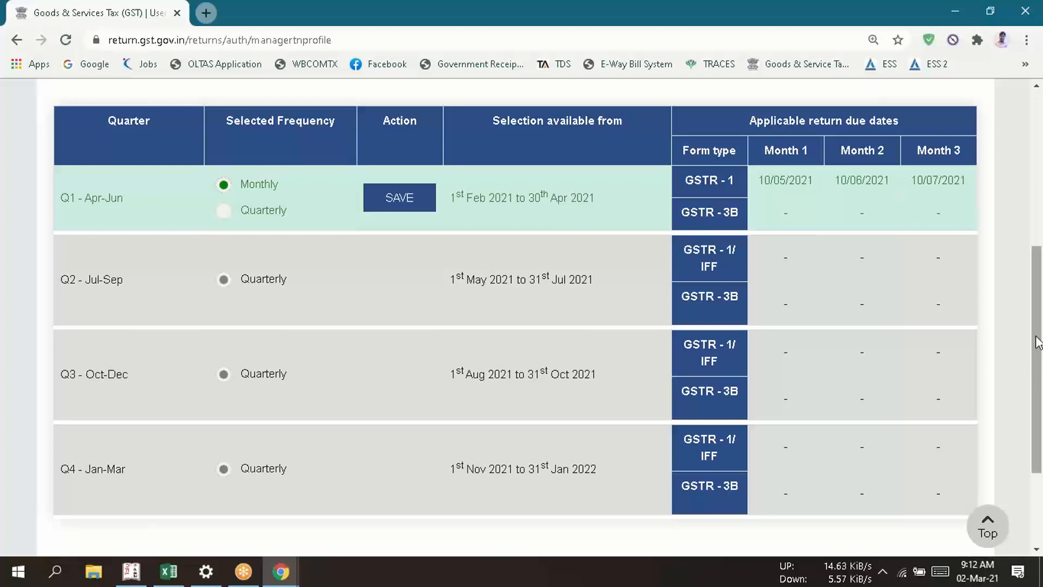
{"action": "left_click_drag", "start_coordinate": [1036, 337], "coordinate": [1036, 187]}
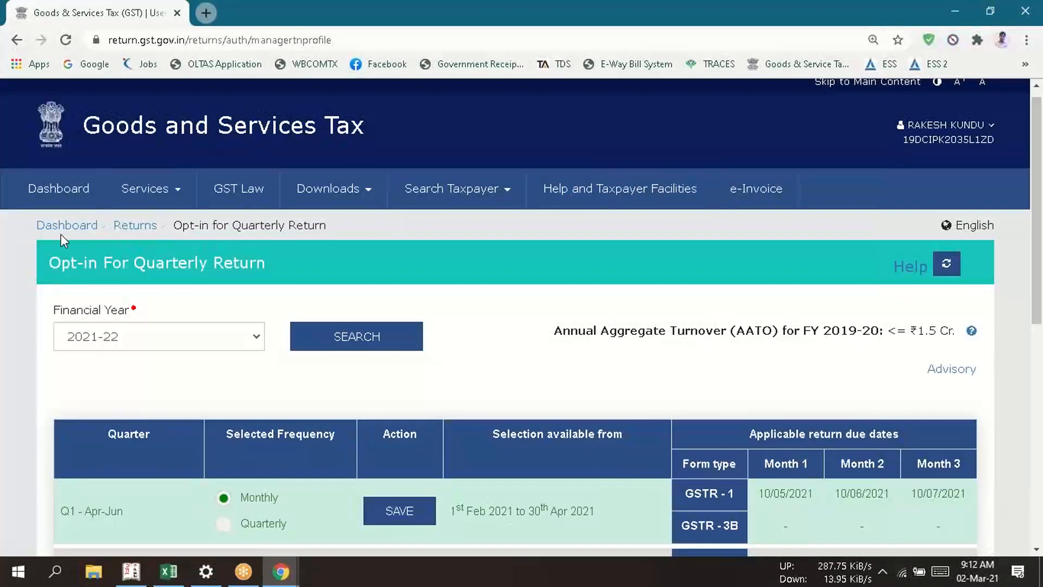
{"action": "left_click", "coordinate": [41, 199]}
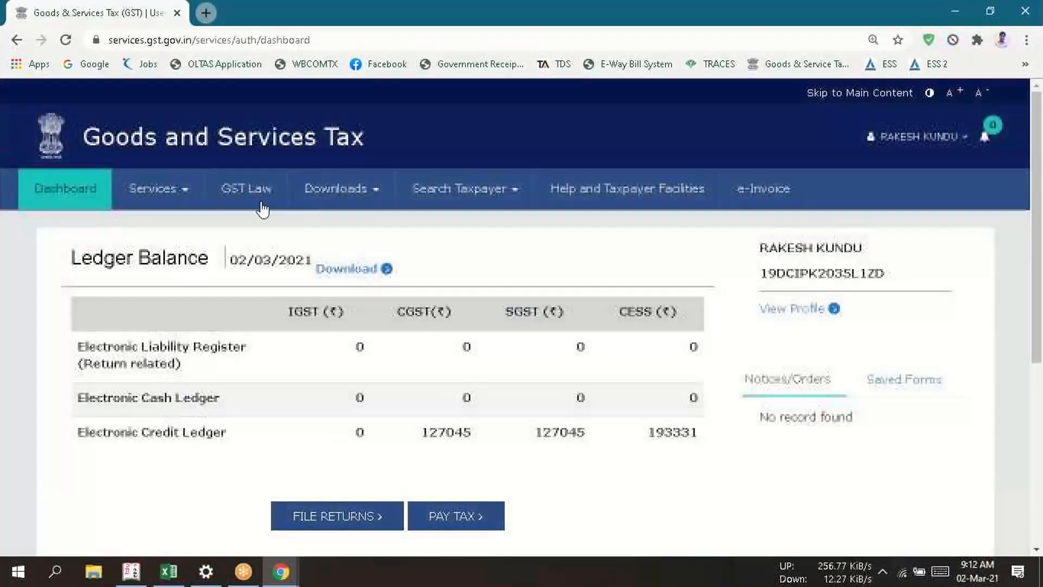
- Reopen the Opt-in for Quarterly Return page from the dashboard
{"action": "left_click", "coordinate": [168, 193]}
{"action": "mouse_move", "coordinate": [210, 226]}
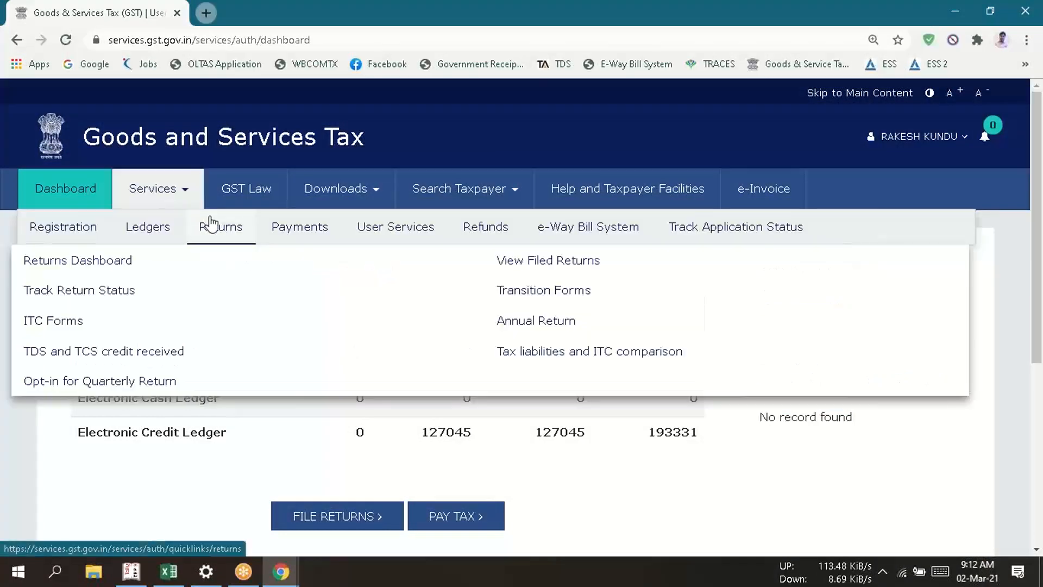
{"action": "left_click", "coordinate": [132, 383]}
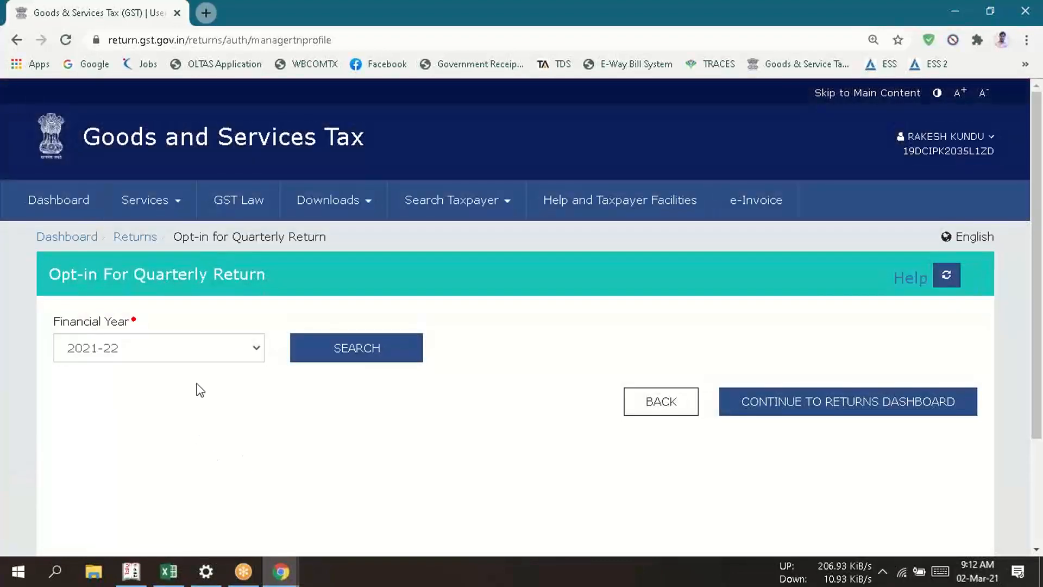
- Look up the 2020-21 return frequency again and check the help for the Annual Aggregate Turnover
{"action": "left_click", "coordinate": [196, 348]}
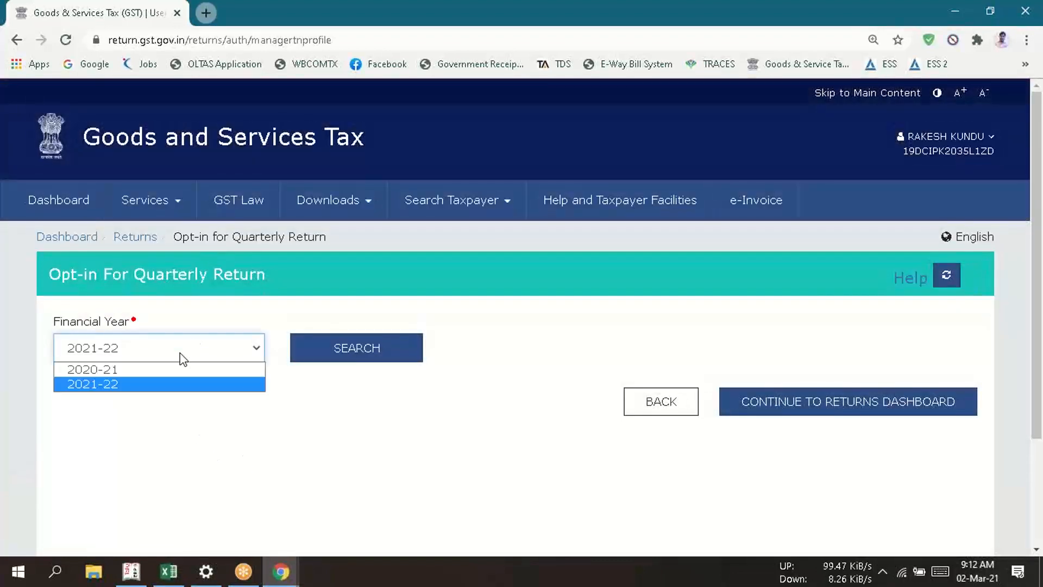
{"action": "left_click", "coordinate": [146, 371]}
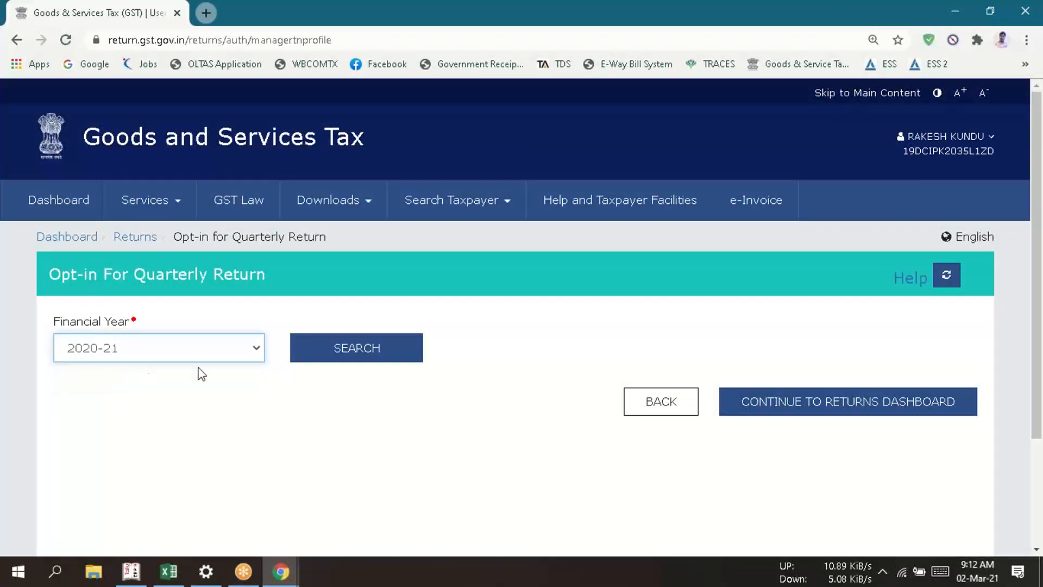
{"action": "left_click", "coordinate": [344, 355]}
{"action": "scroll", "coordinate": [662, 488], "scroll_direction": "down", "scroll_amount": 3}
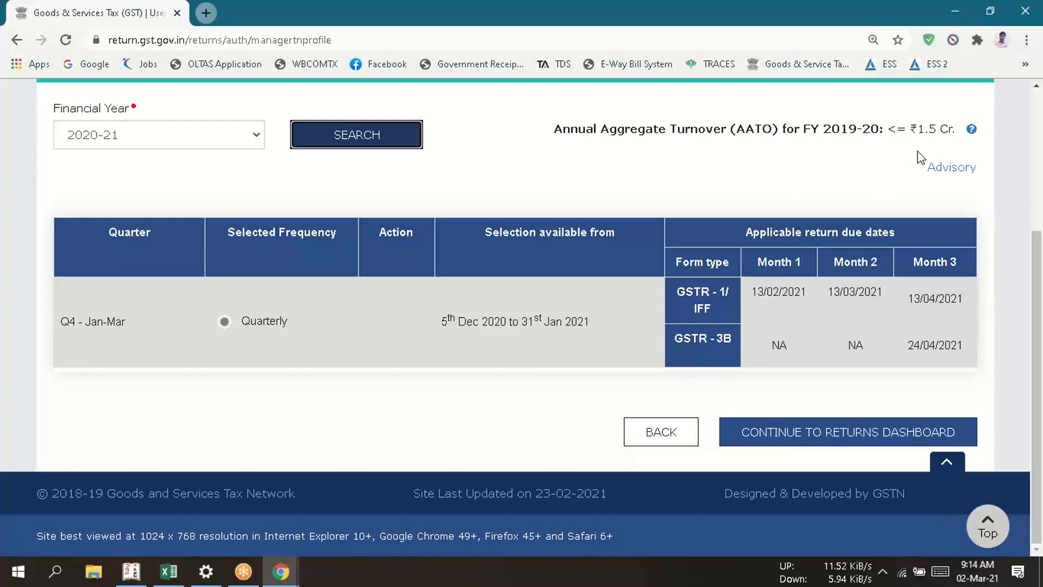
{"action": "left_click", "coordinate": [971, 134]}
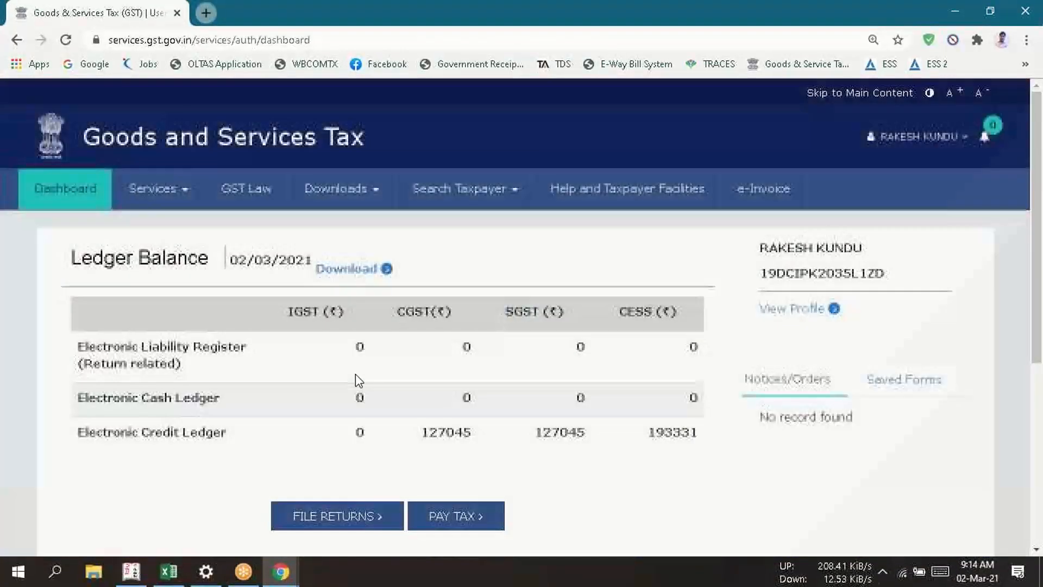
- Switch to the Excel worksheet and add the note "(prev F.Y is 19-20 1.5Cr)" in cell N12 beside the eligibility line
{"action": "key", "text": "alt+Tab"}
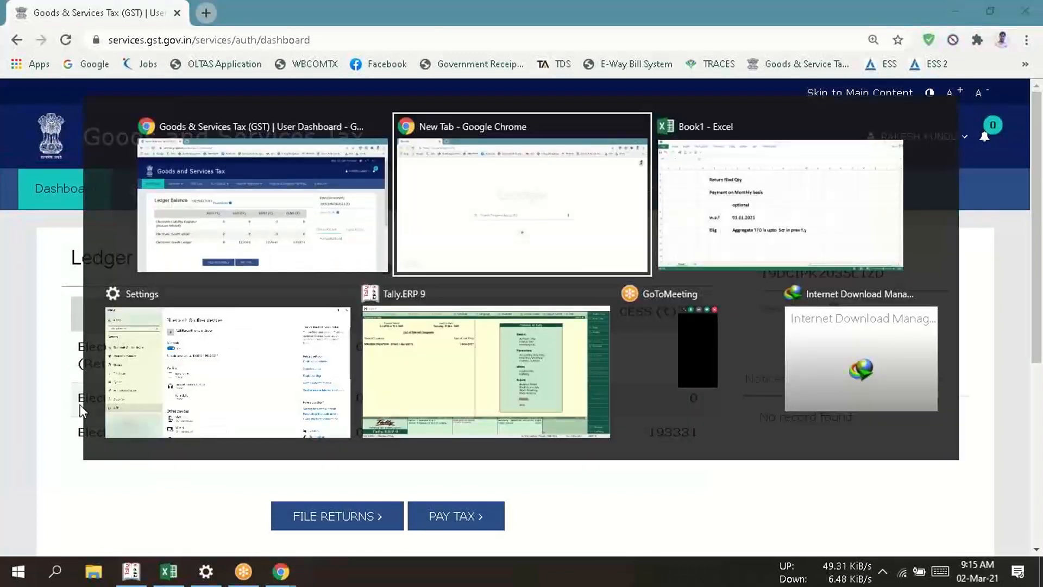
{"action": "key", "text": "alt+Tab"}
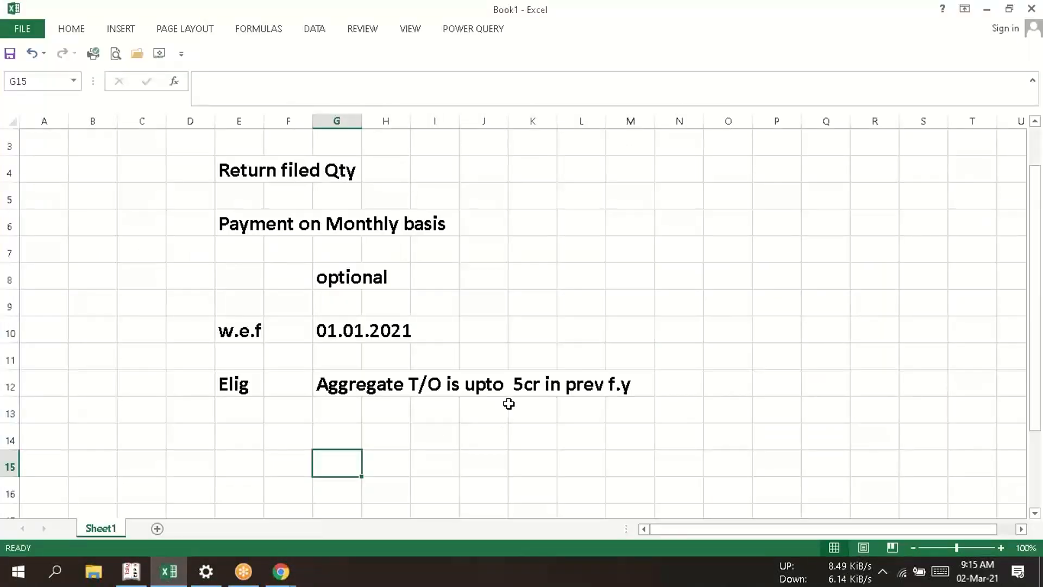
{"action": "left_click", "coordinate": [678, 375]}
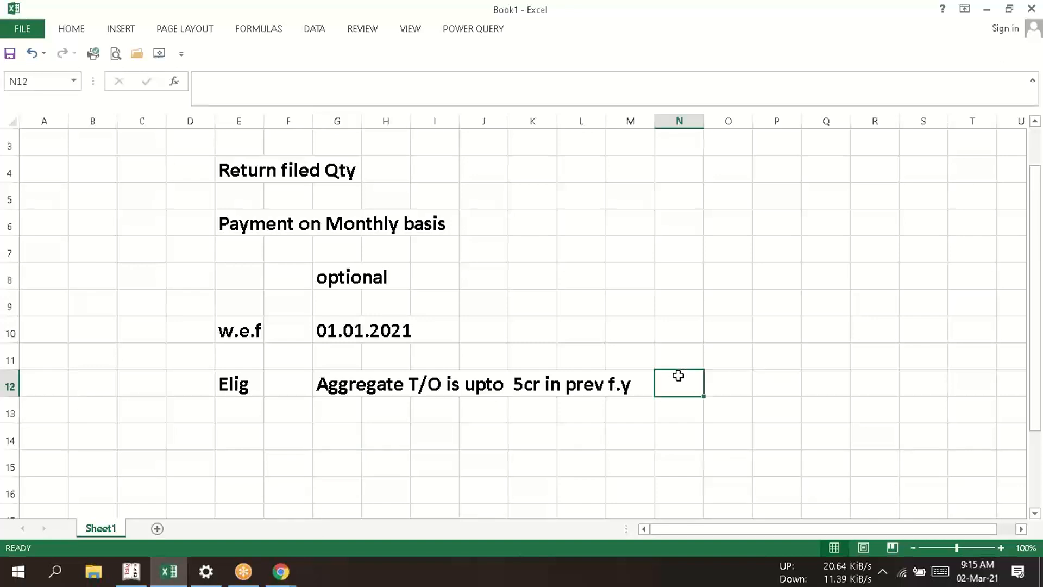
{"action": "type", "text": "("}
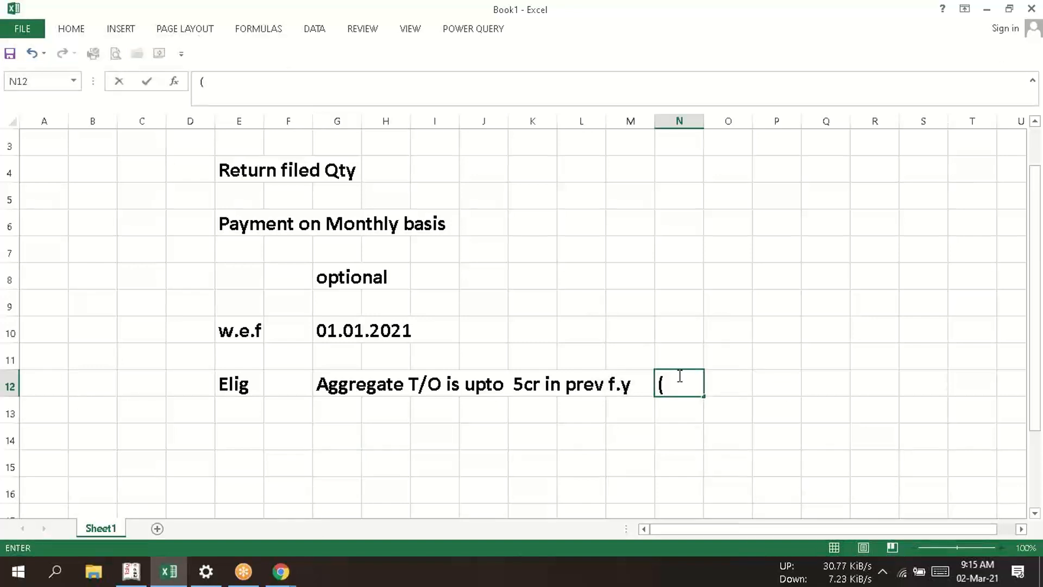
{"action": "type", "text": "prev "}
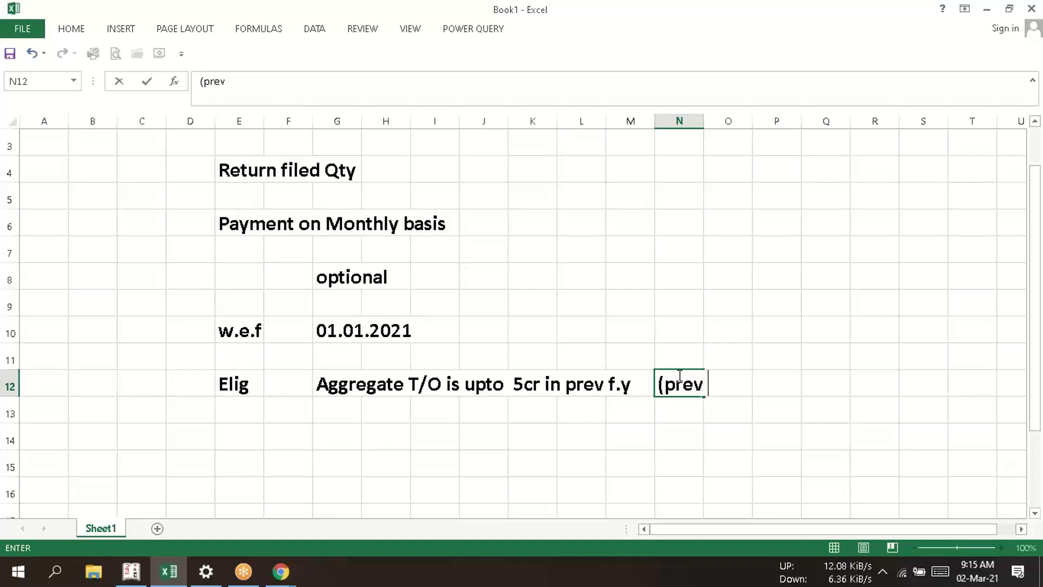
{"action": "type", "text": "F.Y is 19-2"}
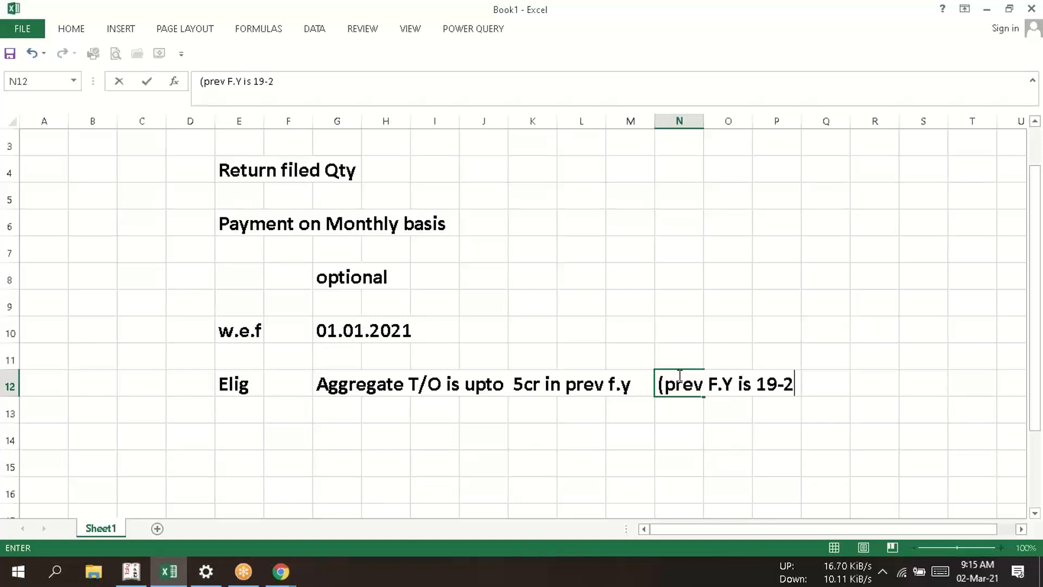
{"action": "type", "text": "0 1.5Cr"}
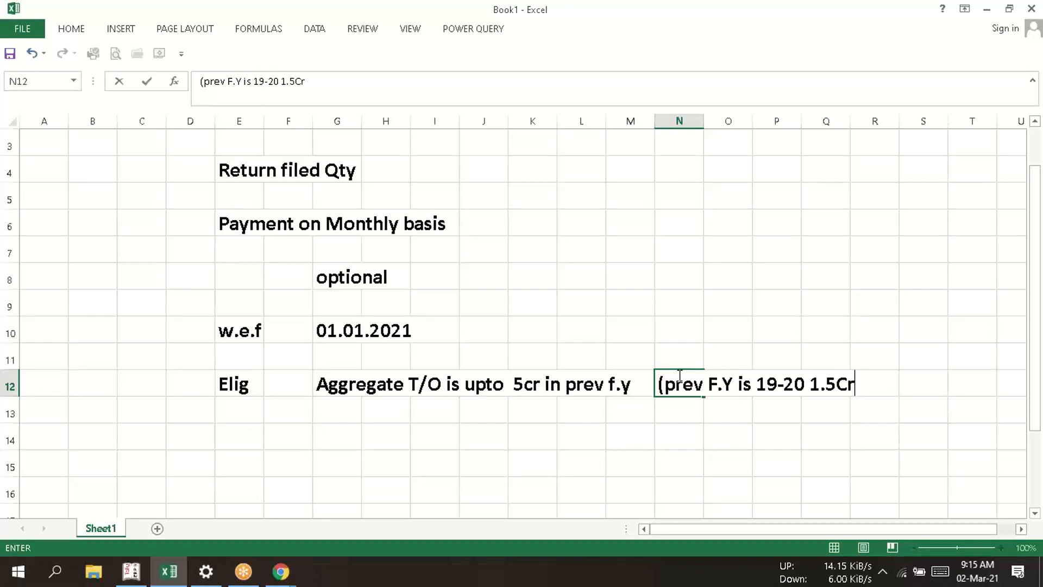
{"action": "type", "text": ")"}
{"action": "left_click", "coordinate": [866, 473]}
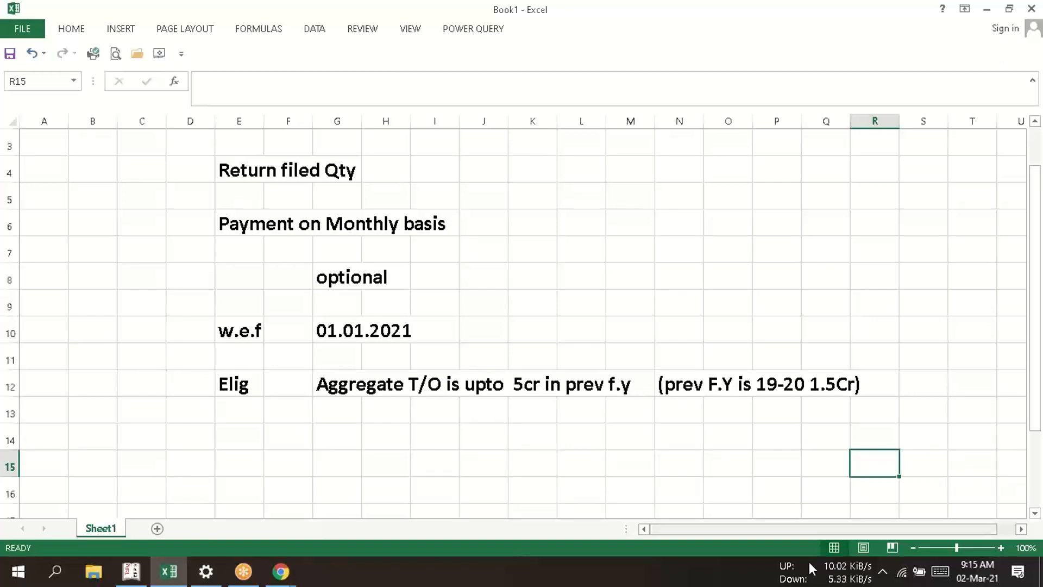
{"action": "mouse_move", "coordinate": [809, 566]}
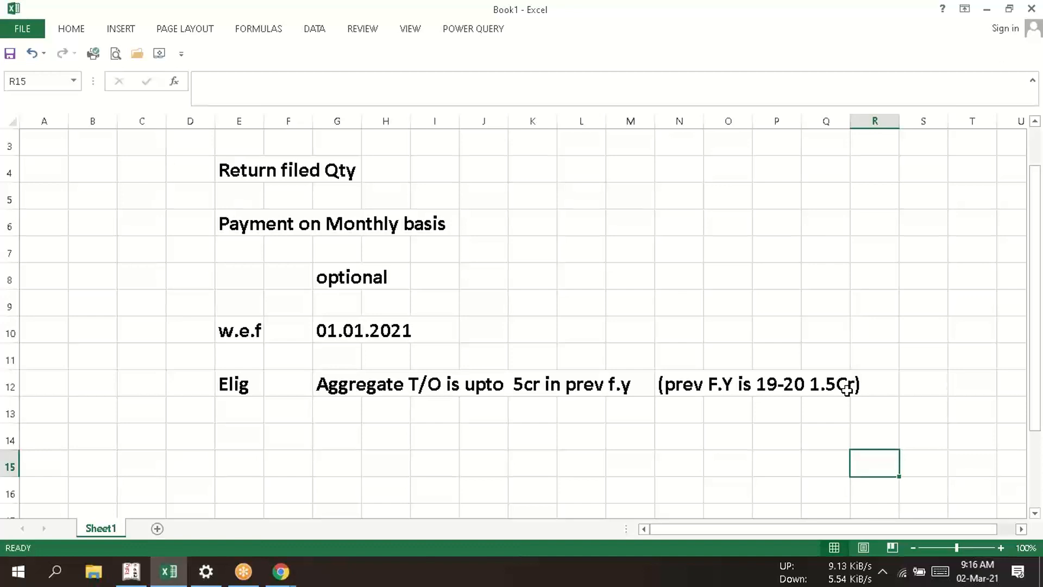
{"action": "left_click", "coordinate": [559, 429]}
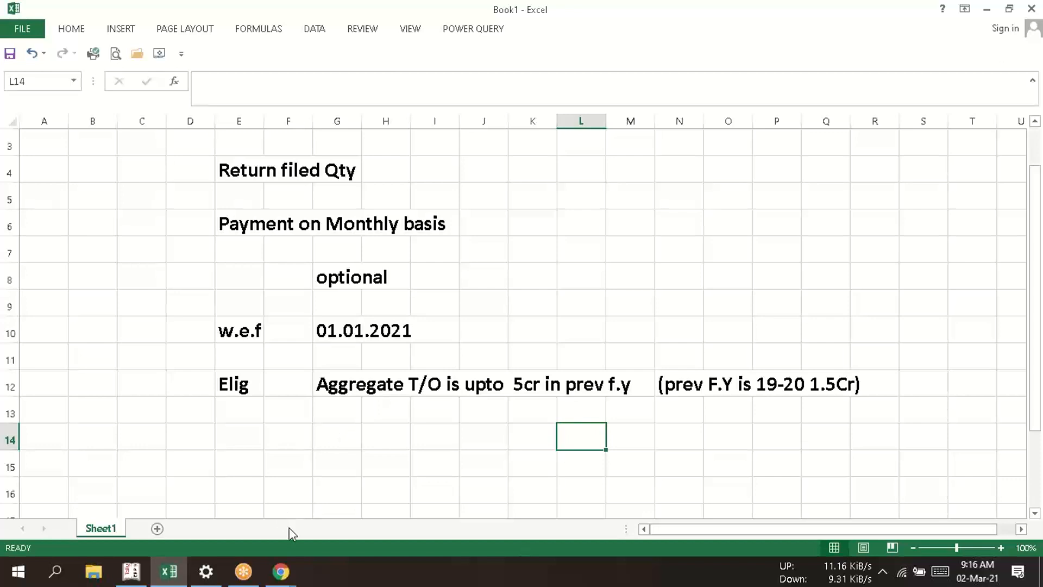
- Switch back to the GST portal in Chrome and log out of the current taxpayer account
{"action": "left_click", "coordinate": [287, 573]}
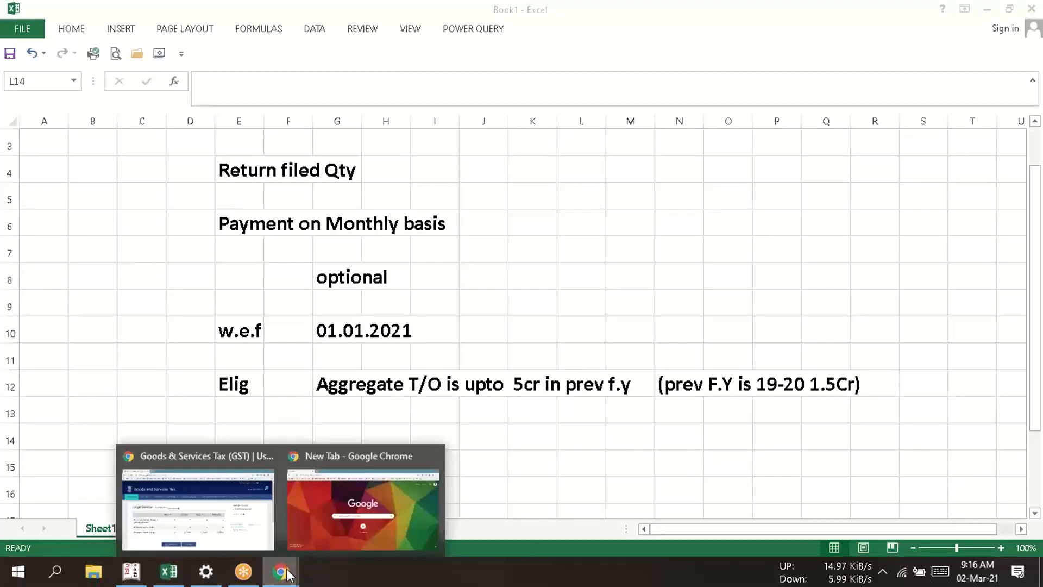
{"action": "left_click", "coordinate": [193, 468]}
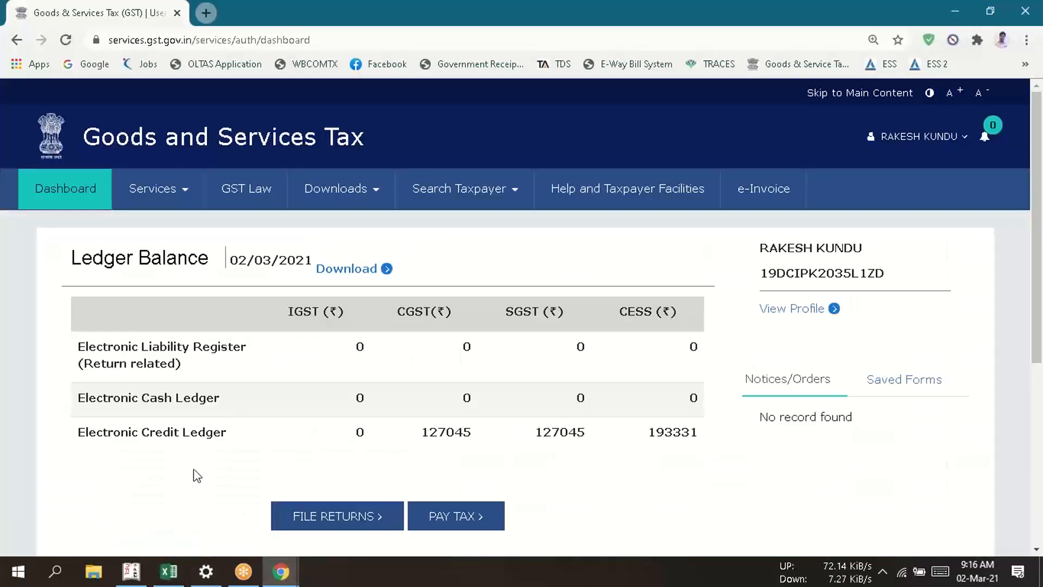
{"action": "left_click", "coordinate": [905, 136]}
{"action": "left_click", "coordinate": [847, 287]}
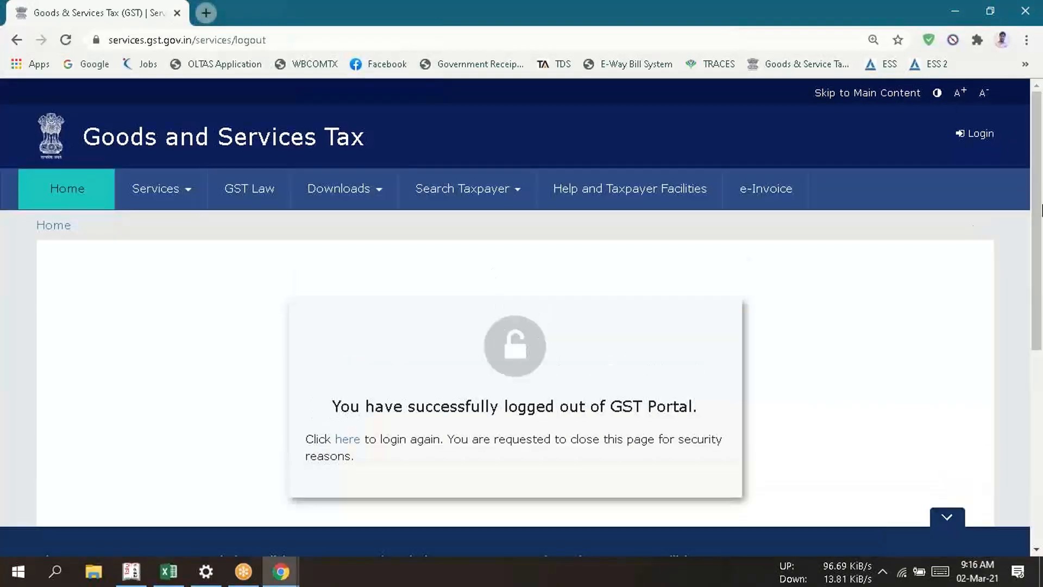
- Log in with the saved username and password of the Storm Communications account, enter the captcha characters and postpone the Aadhaar authentication
{"action": "left_click", "coordinate": [984, 136]}
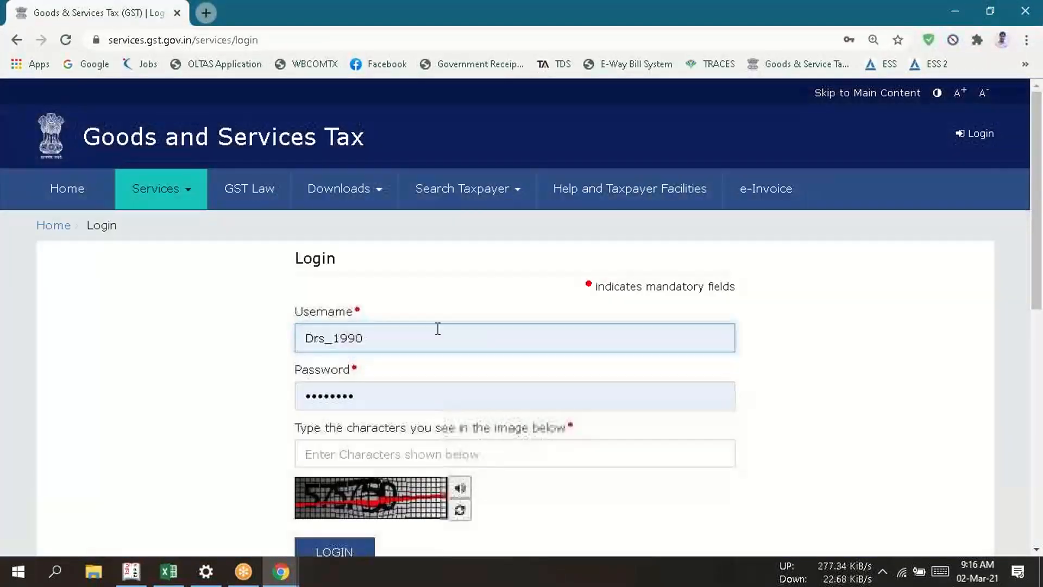
{"action": "left_click", "coordinate": [437, 329]}
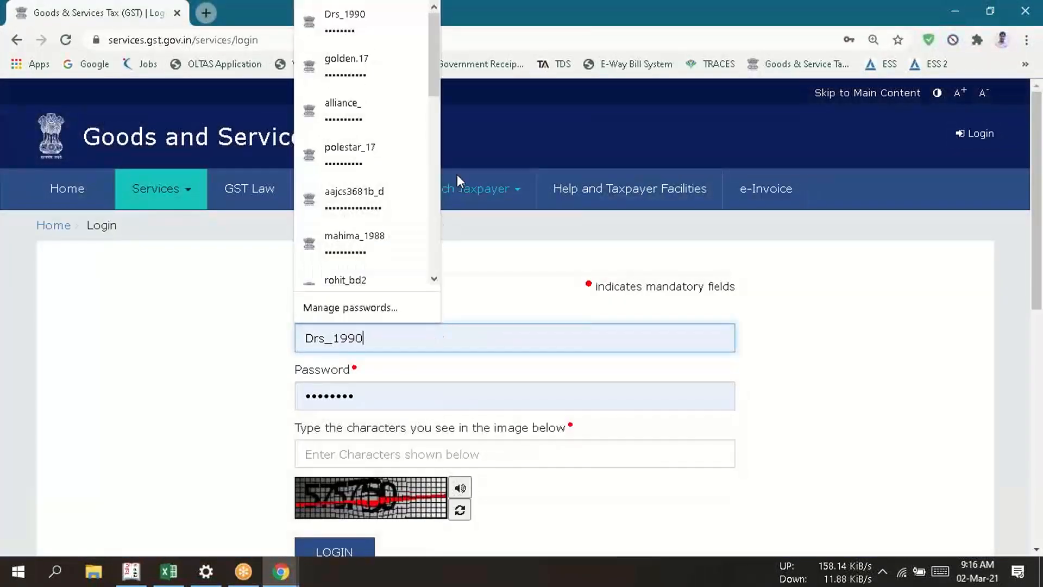
{"action": "left_click", "coordinate": [390, 196]}
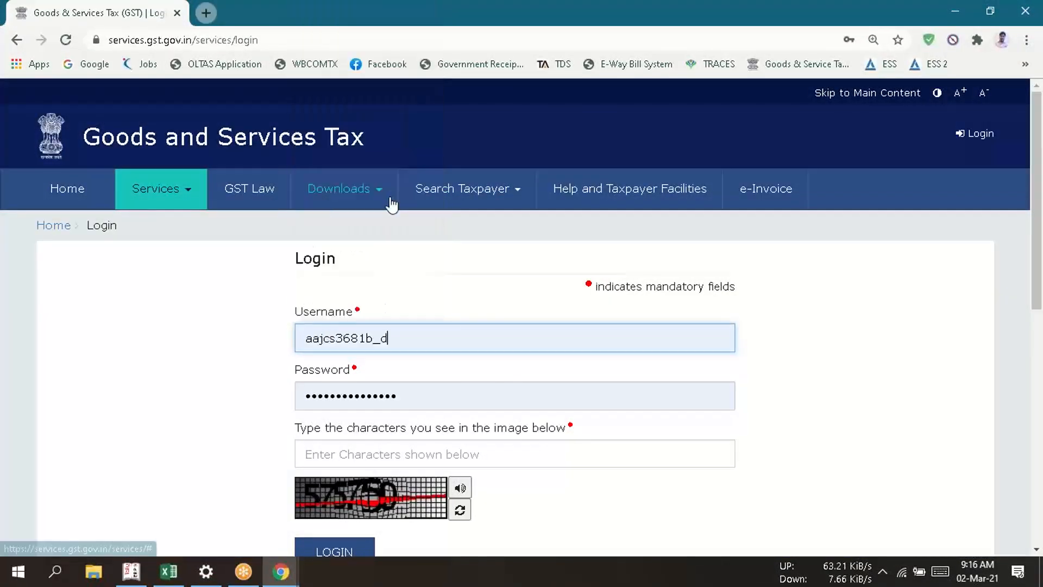
{"action": "left_click", "coordinate": [377, 463]}
{"action": "type", "text": "57"}
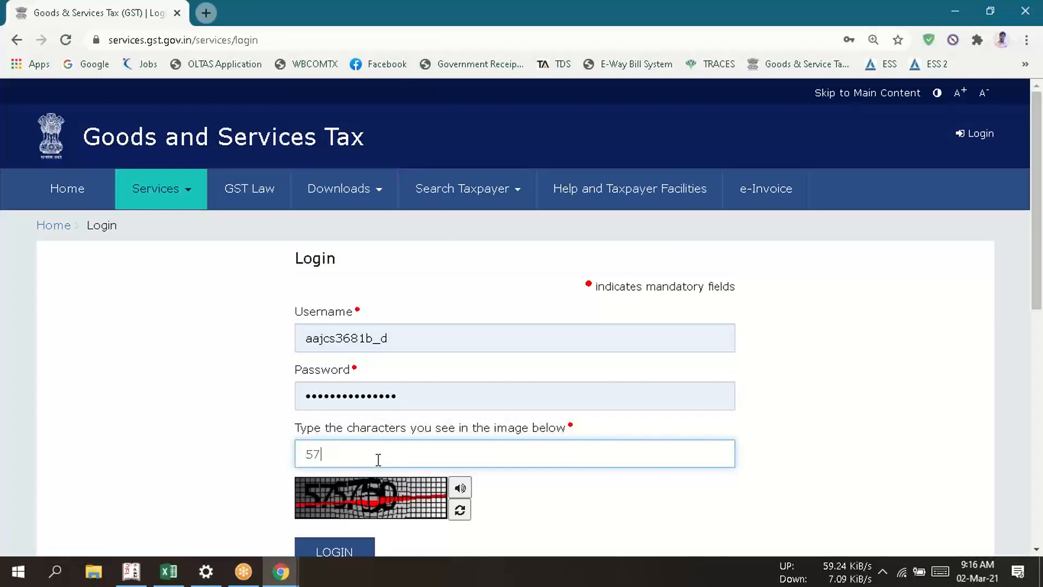
{"action": "type", "text": "5750"}
{"action": "scroll", "coordinate": [795, 425], "scroll_direction": "down", "scroll_amount": 1}
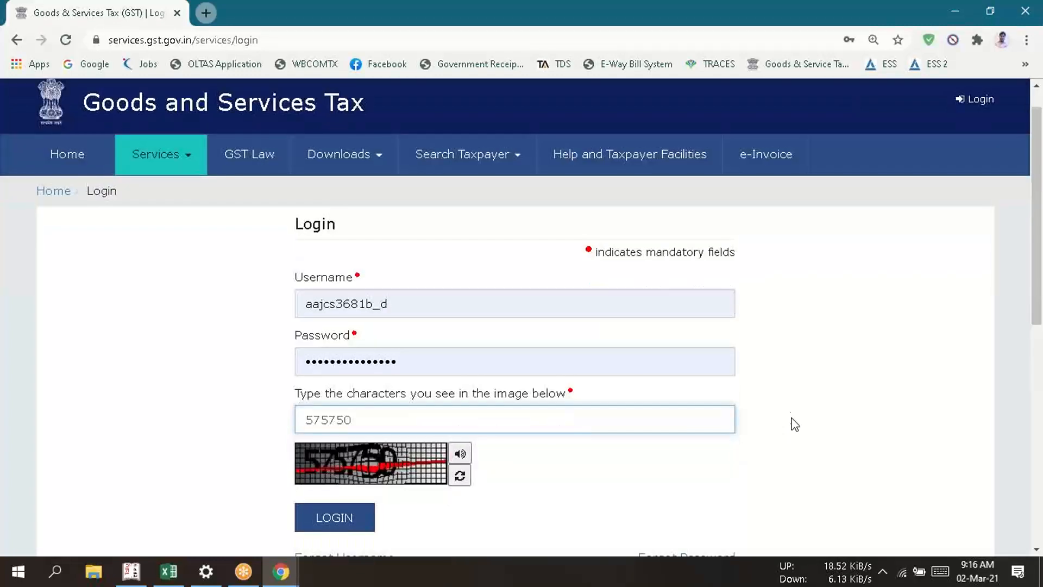
{"action": "left_click", "coordinate": [319, 519]}
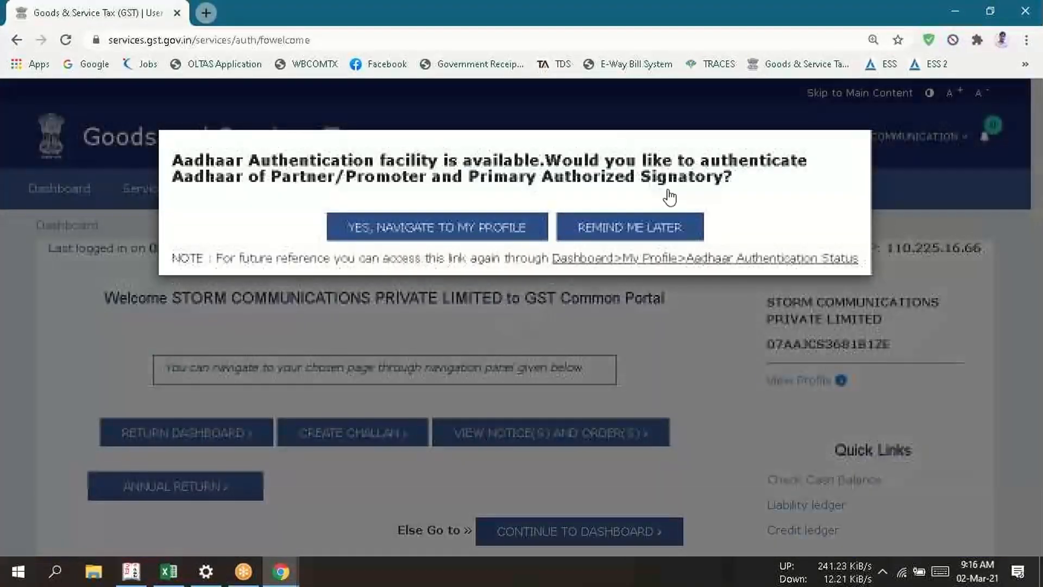
{"action": "left_click", "coordinate": [620, 231]}
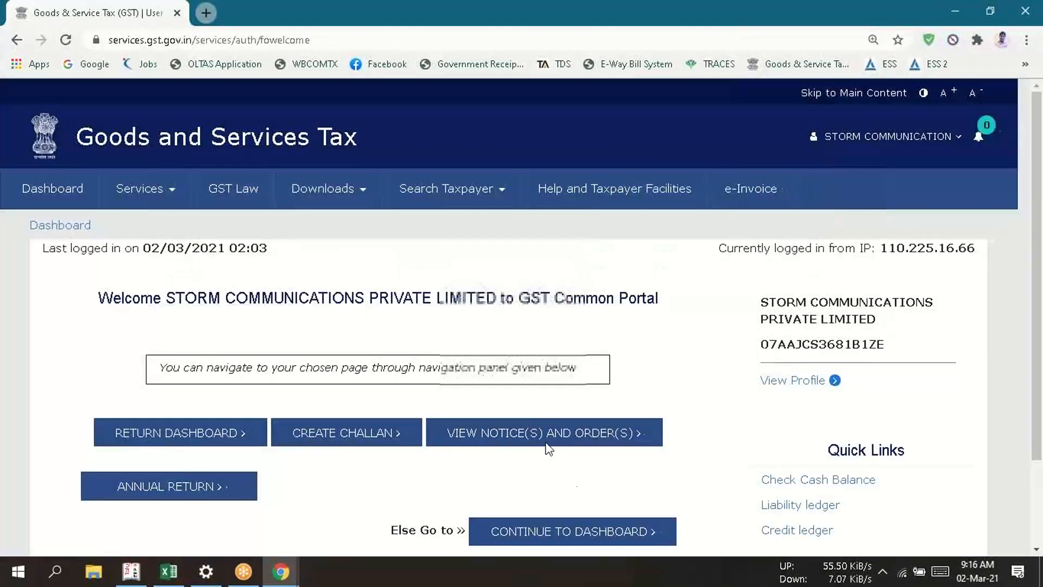
- Open the Opt-in for Quarterly Return page for this taxpayer
{"action": "scroll", "coordinate": [659, 391], "scroll_direction": "down", "scroll_amount": 2}
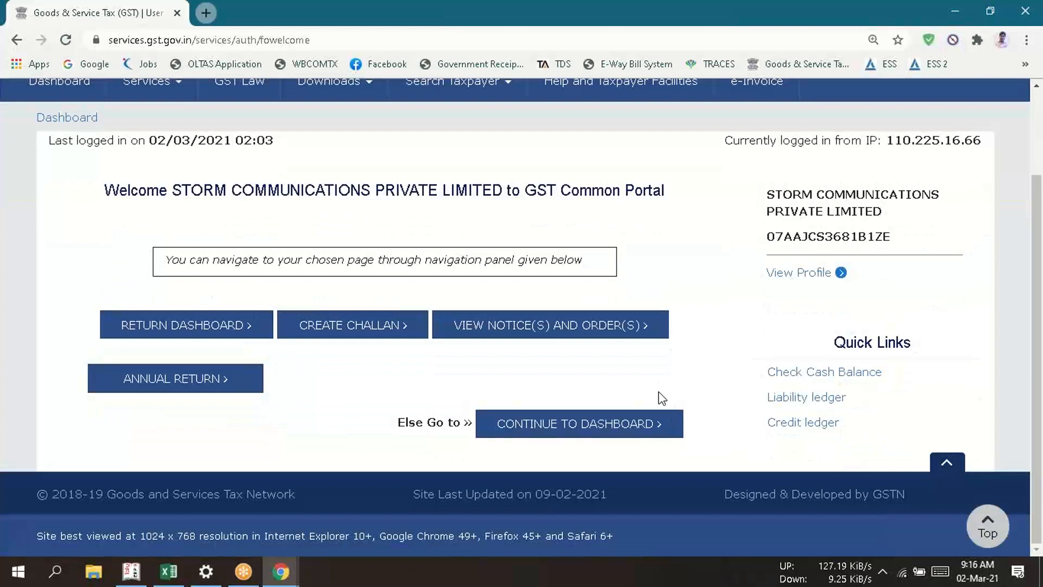
{"action": "scroll", "coordinate": [658, 392], "scroll_direction": "up", "scroll_amount": 1}
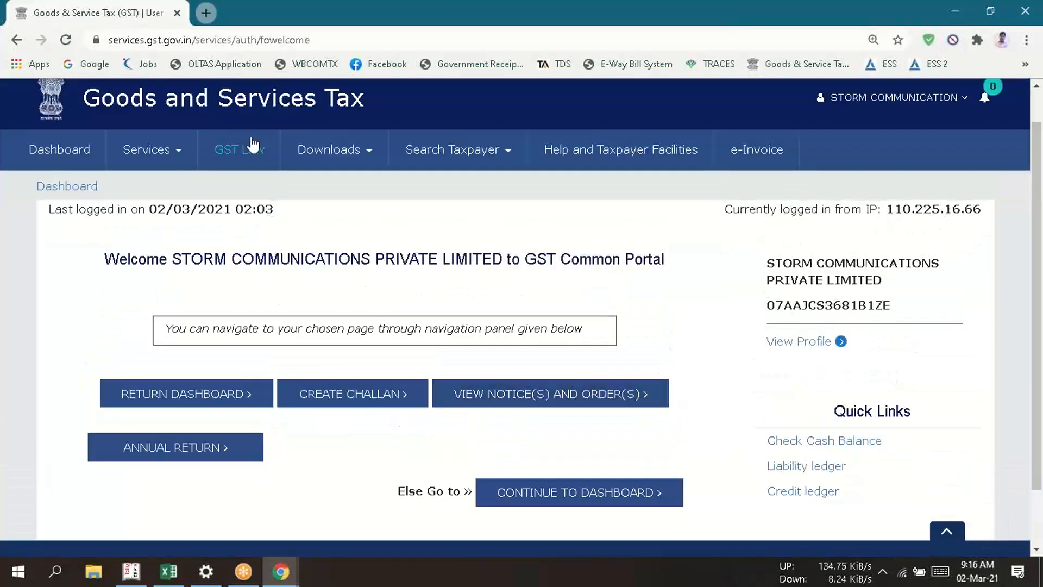
{"action": "mouse_move", "coordinate": [164, 157]}
{"action": "mouse_move", "coordinate": [254, 202]}
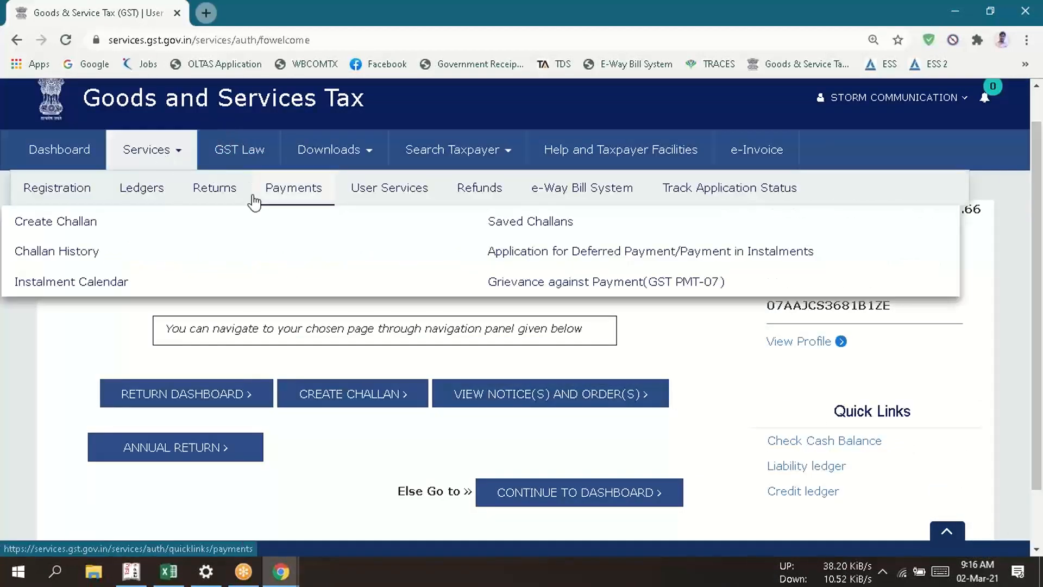
{"action": "mouse_move", "coordinate": [217, 201]}
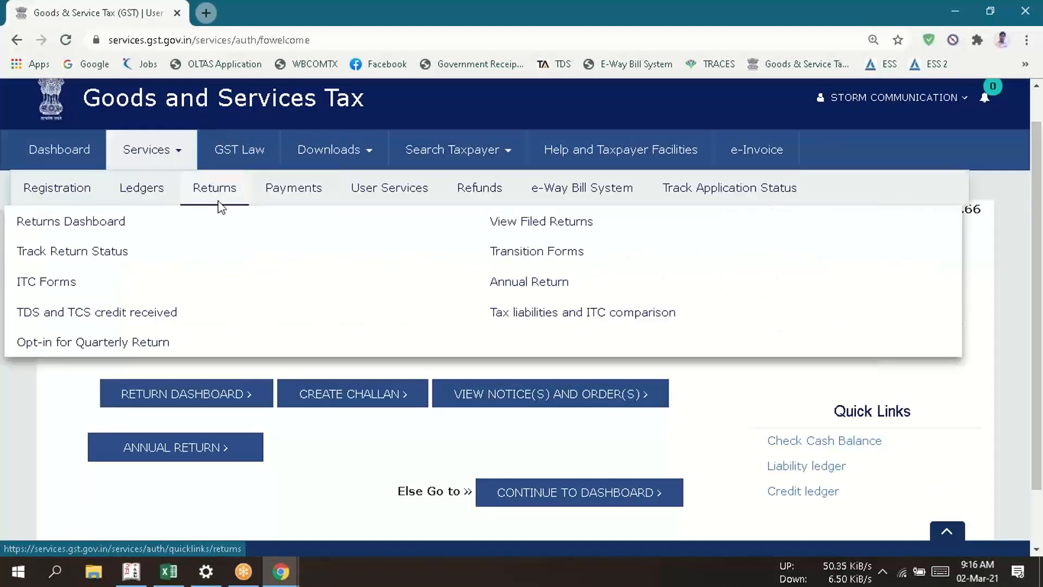
{"action": "left_click", "coordinate": [122, 342]}
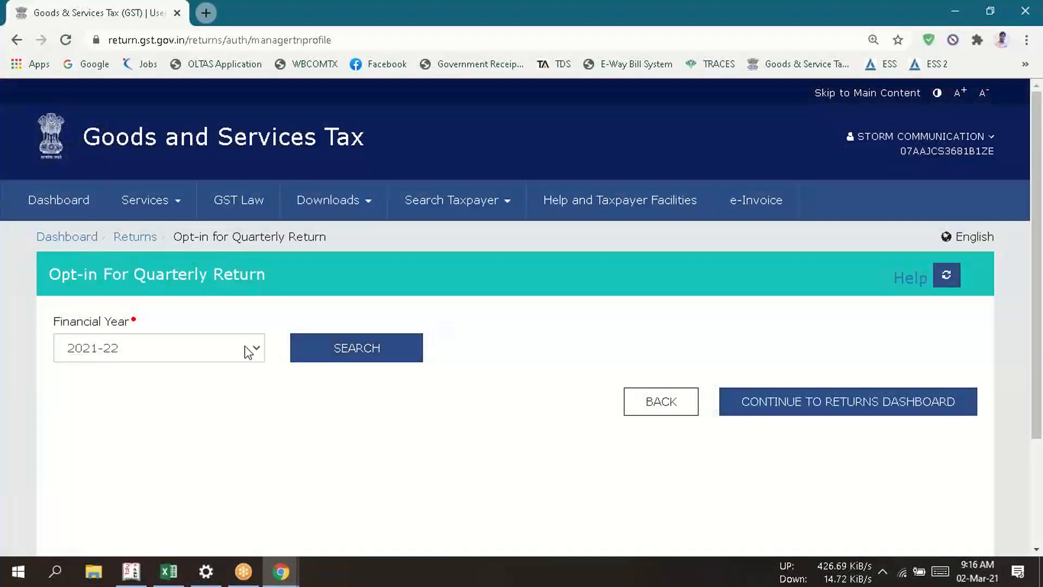
- Look up this taxpayer's return frequency, turnover and due dates for financial year 2020-21
{"action": "left_click", "coordinate": [248, 353]}
{"action": "left_click", "coordinate": [183, 373]}
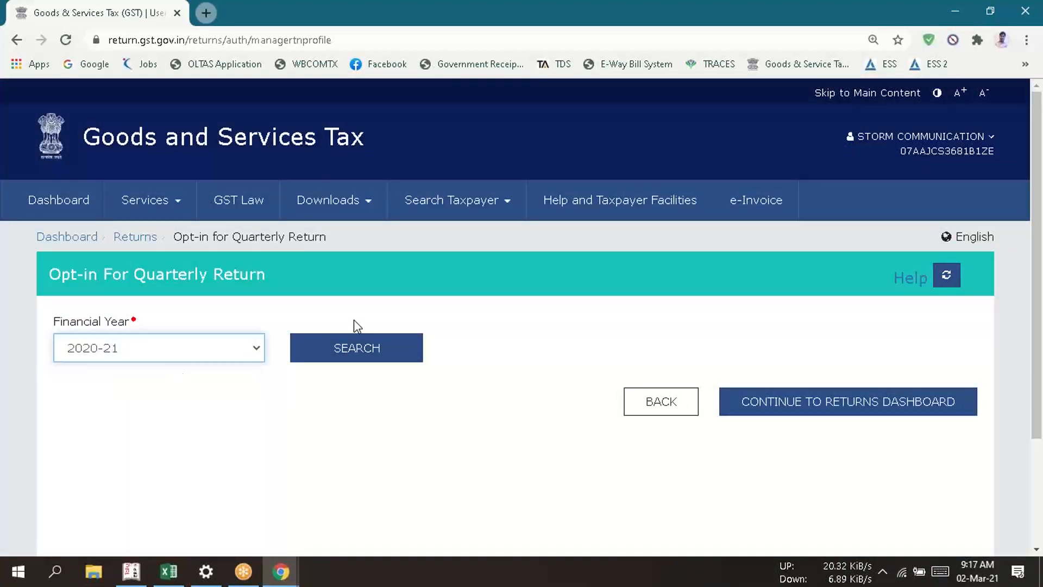
{"action": "left_click", "coordinate": [354, 347]}
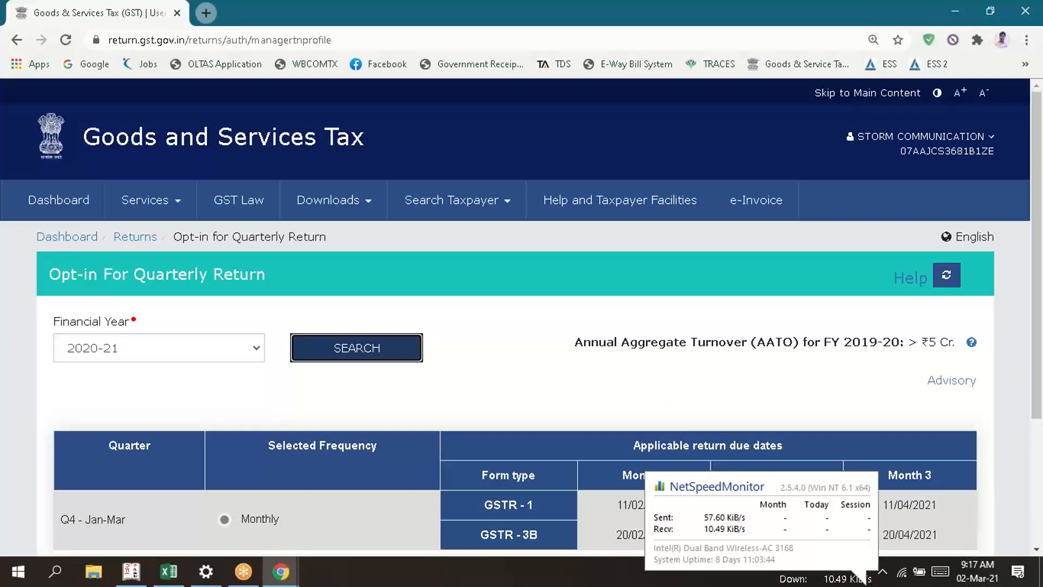
{"action": "scroll", "coordinate": [572, 416], "scroll_direction": "down", "scroll_amount": 3}
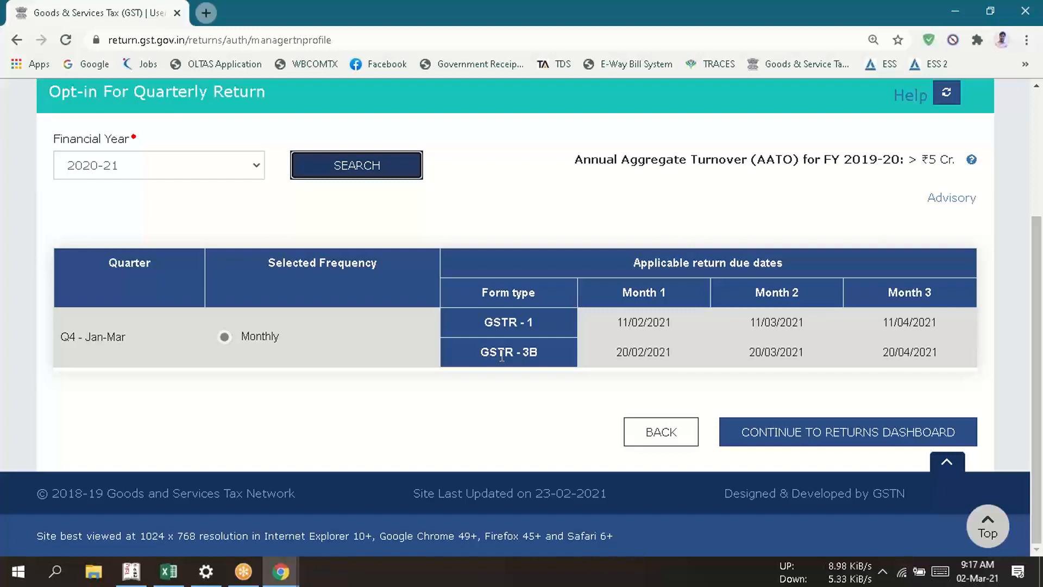
- Go back to the welcome page, postpone the Aadhaar authentication again and log out of the company's account
{"action": "left_click", "coordinate": [652, 440]}
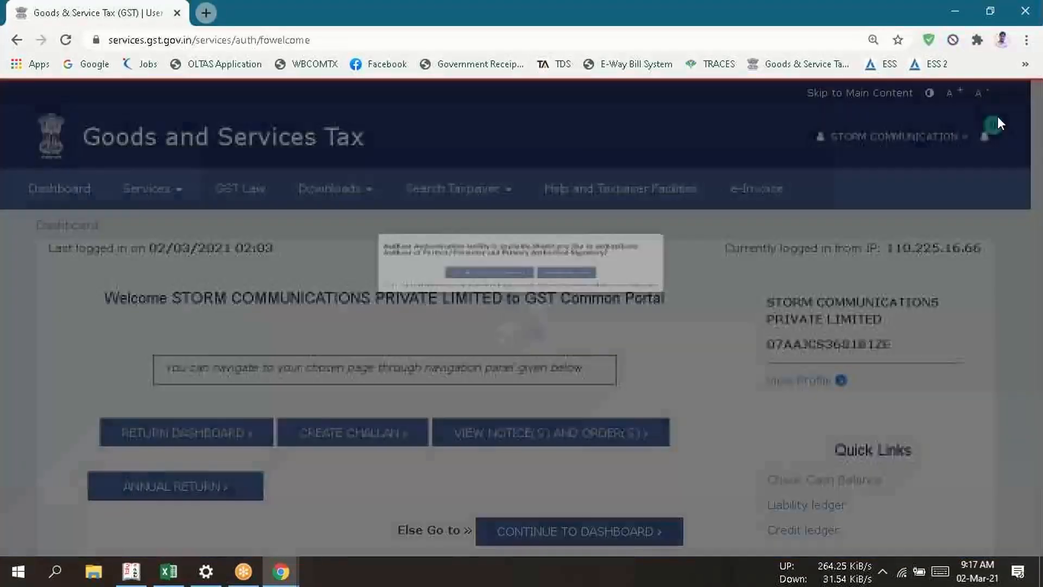
{"action": "left_click", "coordinate": [624, 226]}
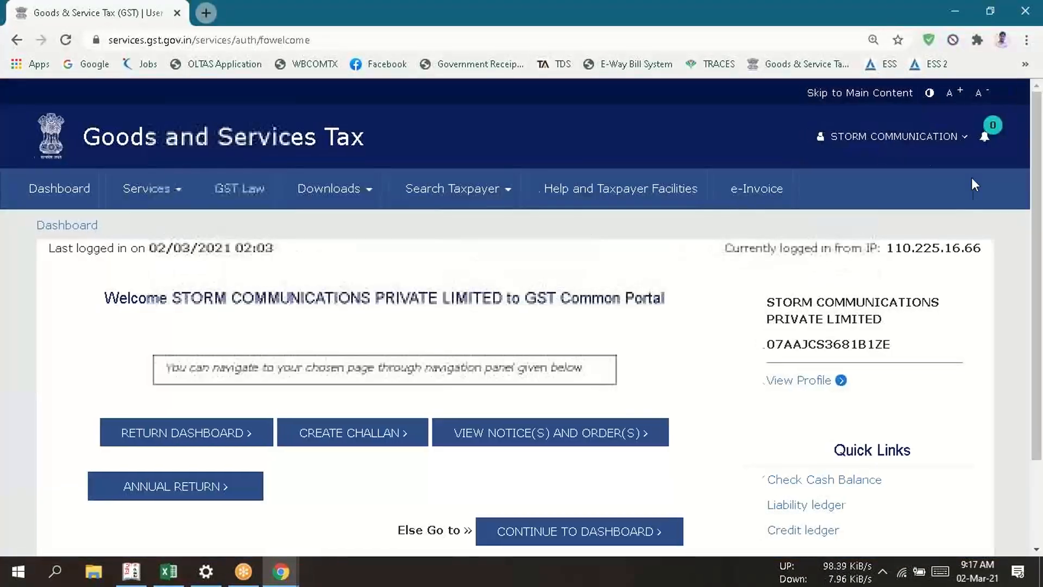
{"action": "left_click", "coordinate": [894, 137]}
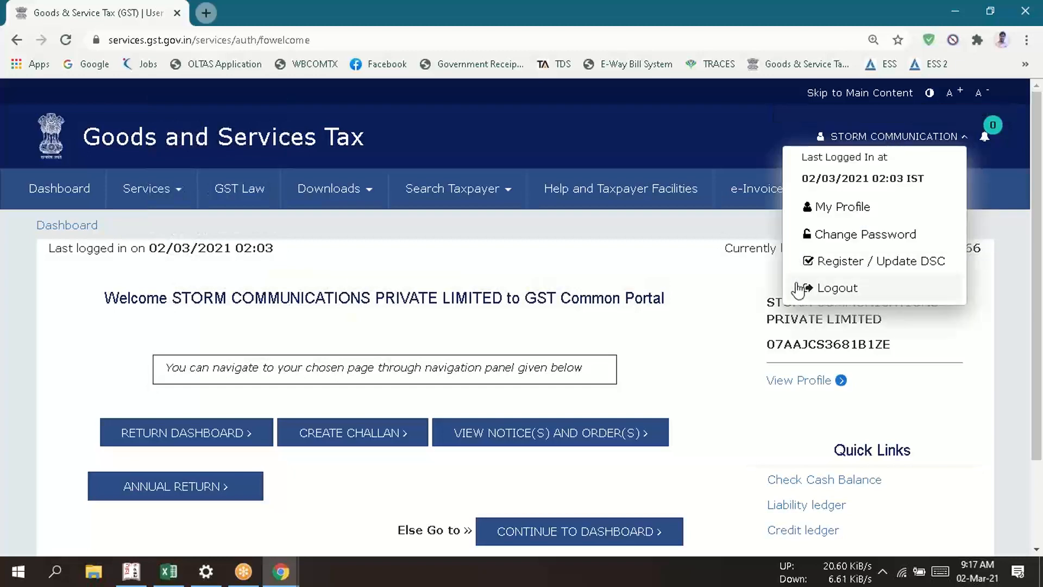
{"action": "left_click", "coordinate": [798, 288]}
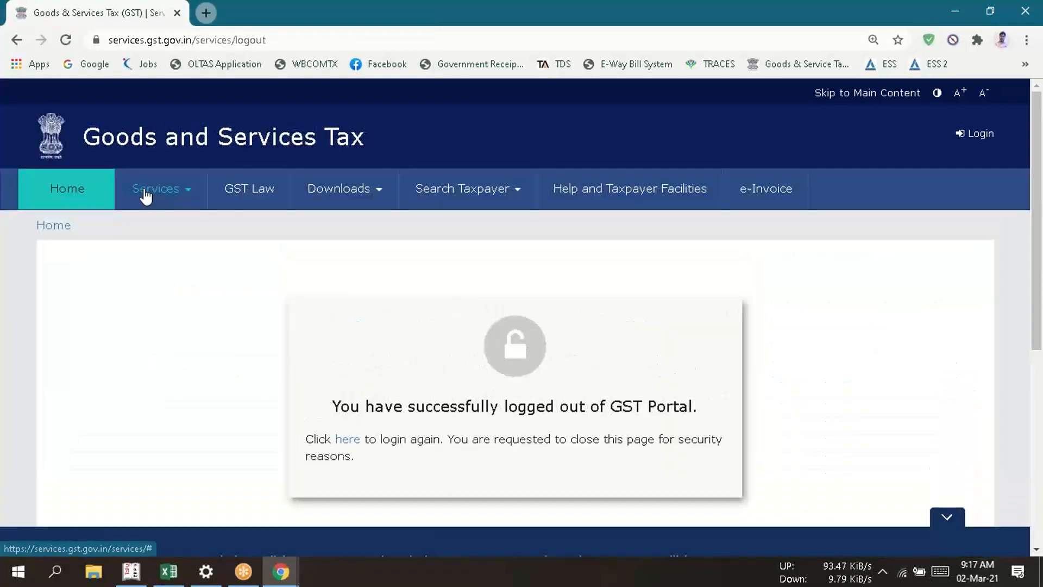
- Switch to the Excel workbook and enter the quarter label Q4 in cell E15 below the eligibility note
{"action": "key", "text": "alt+Tab"}
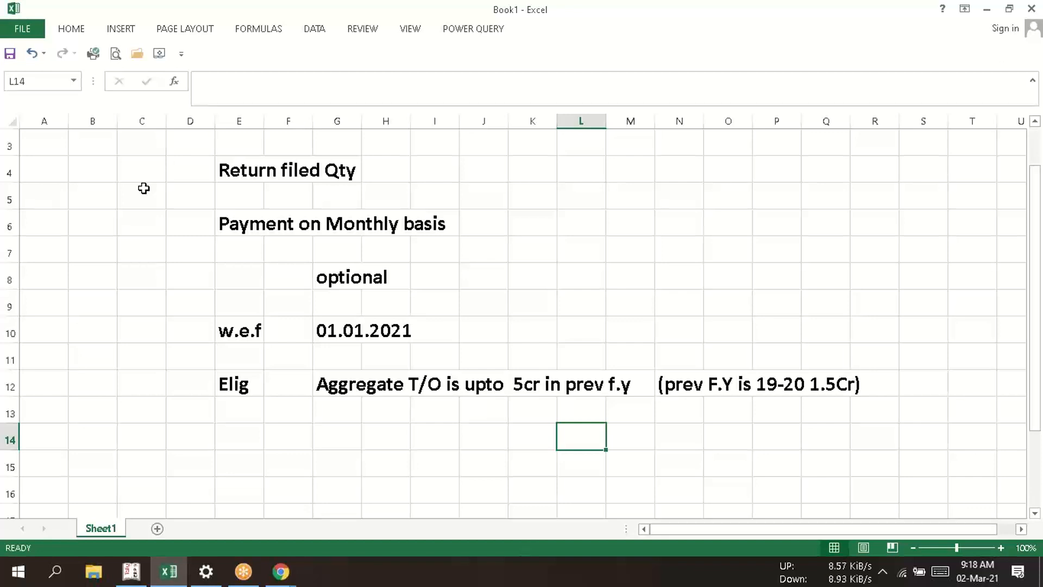
{"action": "key", "text": "Left"}
{"action": "key", "text": "Left"}
{"action": "key", "text": "Left"}
{"action": "key", "text": "Left"}
{"action": "key", "text": "Left"}
{"action": "key", "text": "Left"}
{"action": "key", "text": "Left"}
{"action": "key", "text": "Left"}
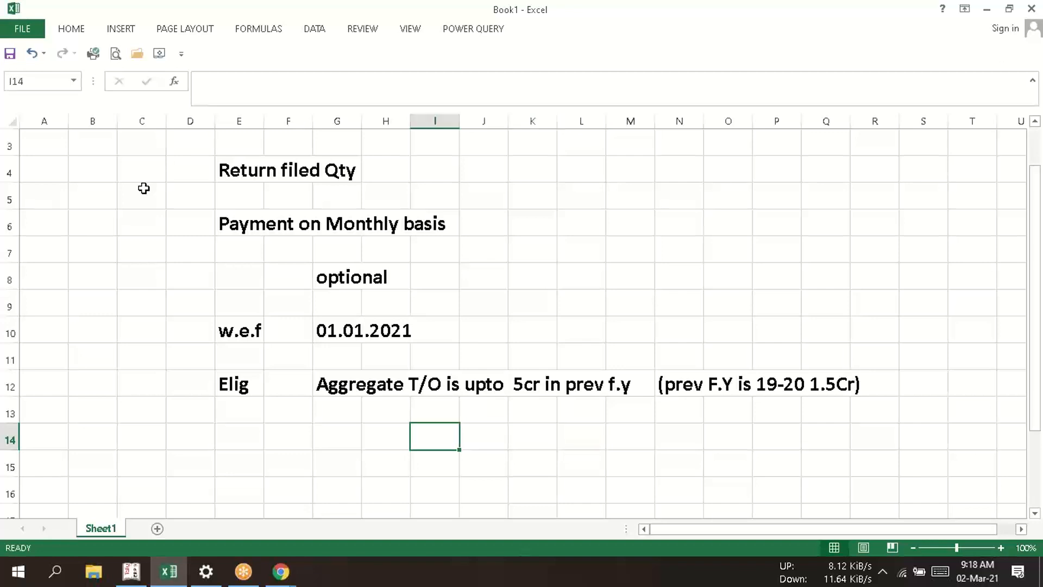
{"action": "key", "text": "Down"}
{"action": "key", "text": "Down"}
{"action": "key", "text": "Down"}
{"action": "key", "text": "Down"}
{"action": "key", "text": "Down"}
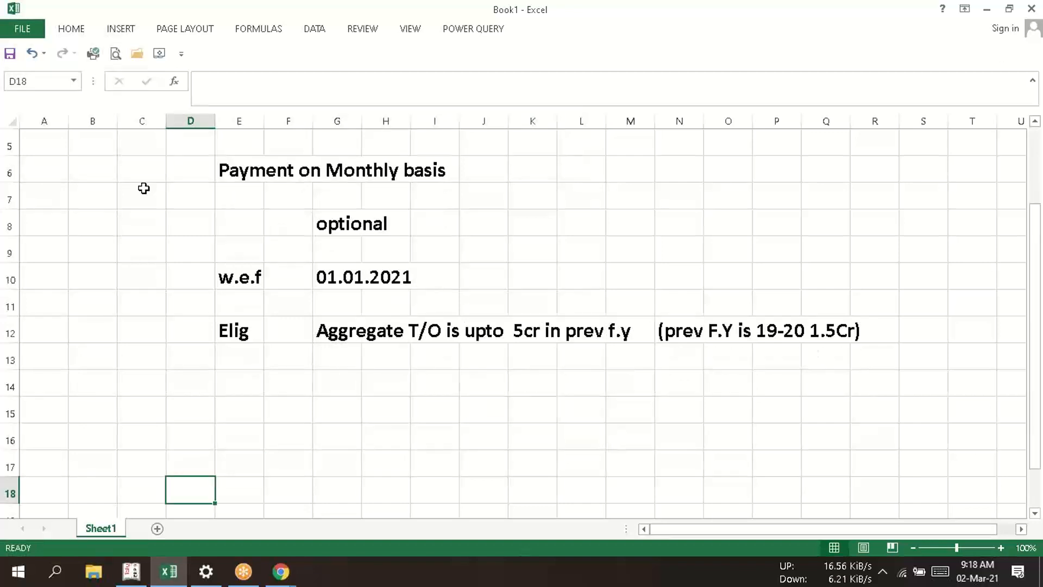
{"action": "key", "text": "Up"}
{"action": "key", "text": "Up"}
{"action": "key", "text": "Up"}
{"action": "key", "text": "Right"}
{"action": "key", "text": "Right"}
{"action": "key", "text": "Right"}
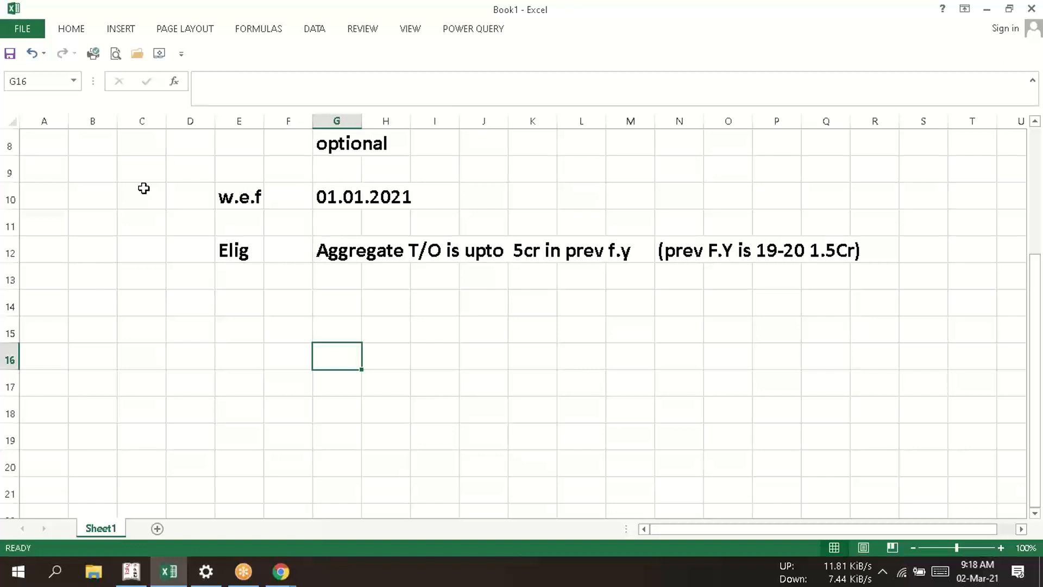
{"action": "key", "text": "Up"}
{"action": "key", "text": "Left"}
{"action": "key", "text": "Left"}
{"action": "type", "text": "q"}
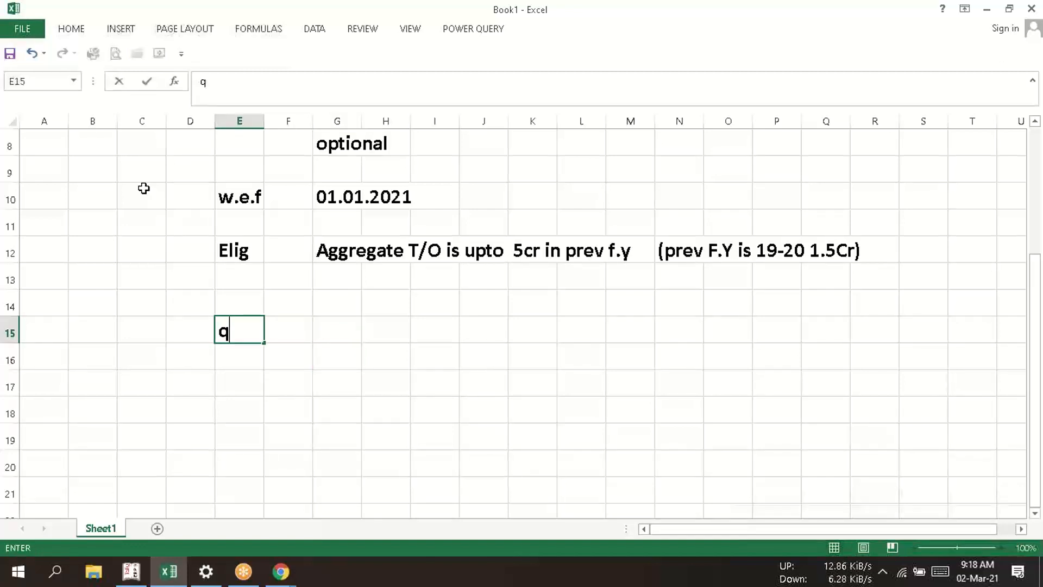
{"action": "type", "text": "4"}
{"action": "key", "text": "Right"}
{"action": "key", "text": "Right"}
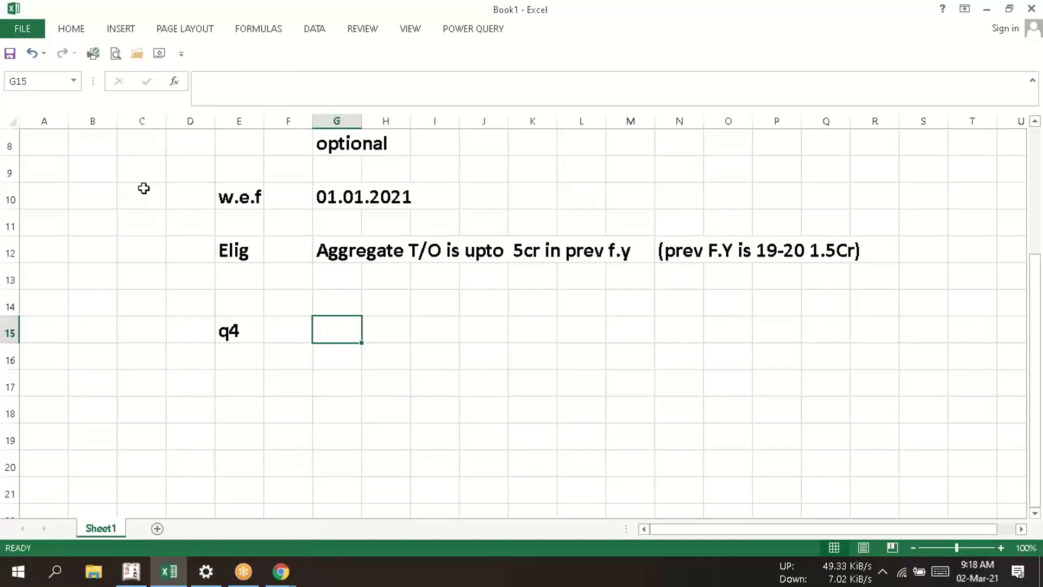
{"action": "key", "text": "Left"}
{"action": "key", "text": "Left"}
{"action": "type", "text": "Q4"}
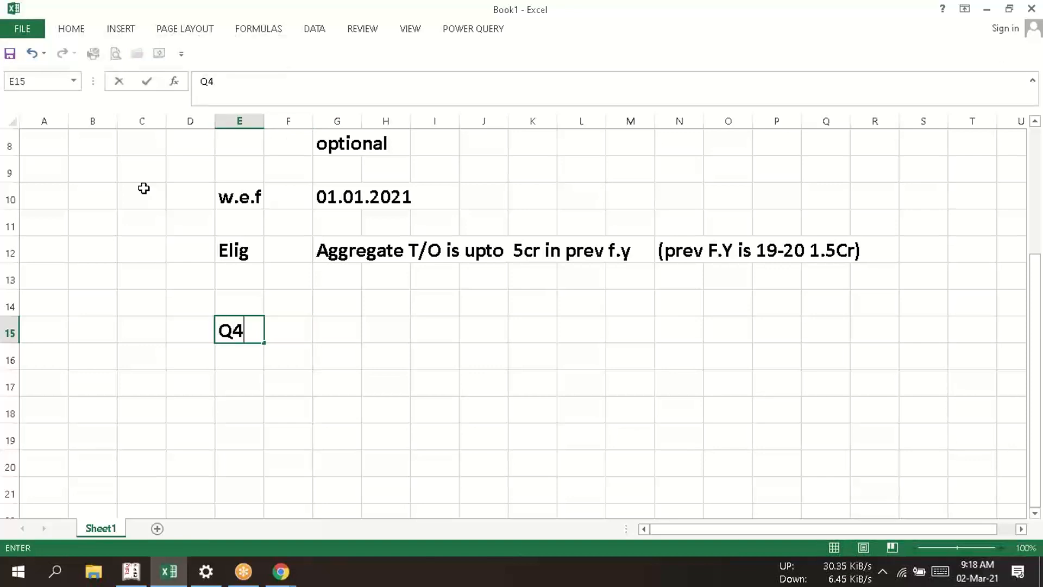
- List the quarter's months Jan, Feb and March in cells G15 to G17 beside the Q4 label
{"action": "key", "text": "Right"}
{"action": "key", "text": "Right"}
{"action": "type", "text": "Jan"}
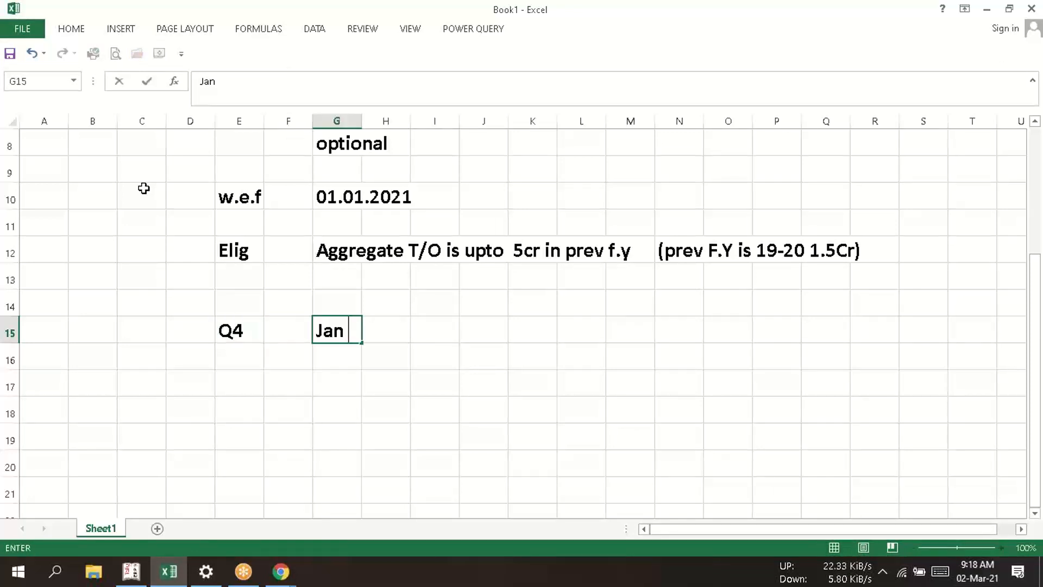
{"action": "key", "text": "Return"}
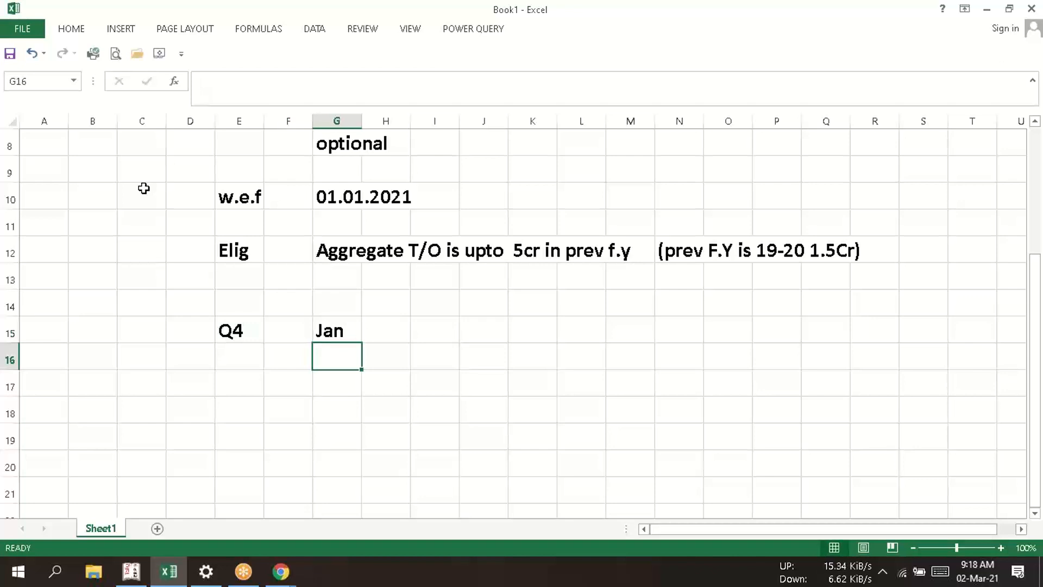
{"action": "type", "text": "Feb"}
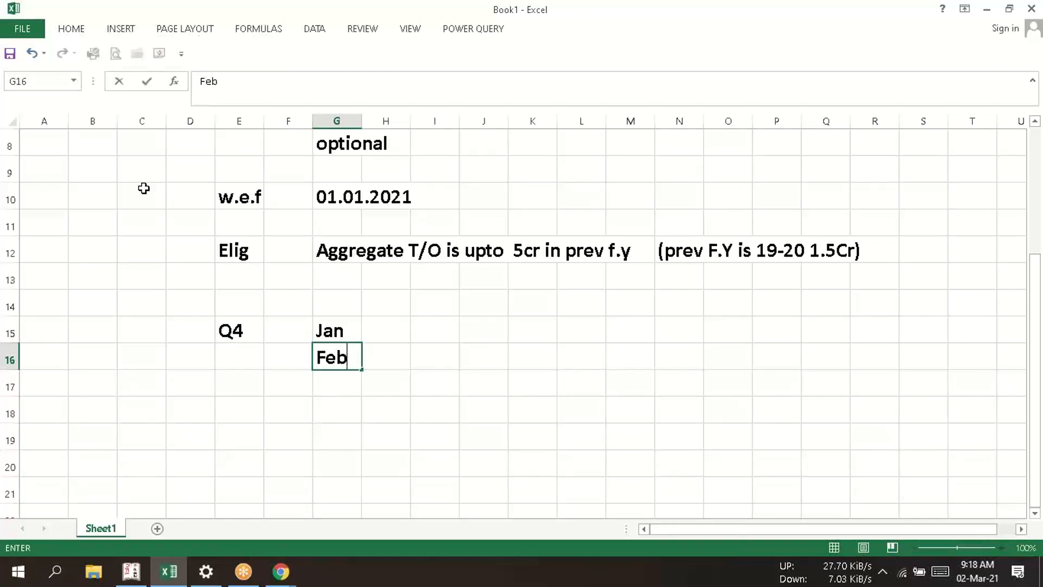
{"action": "key", "text": "Return"}
{"action": "type", "text": "Mar"}
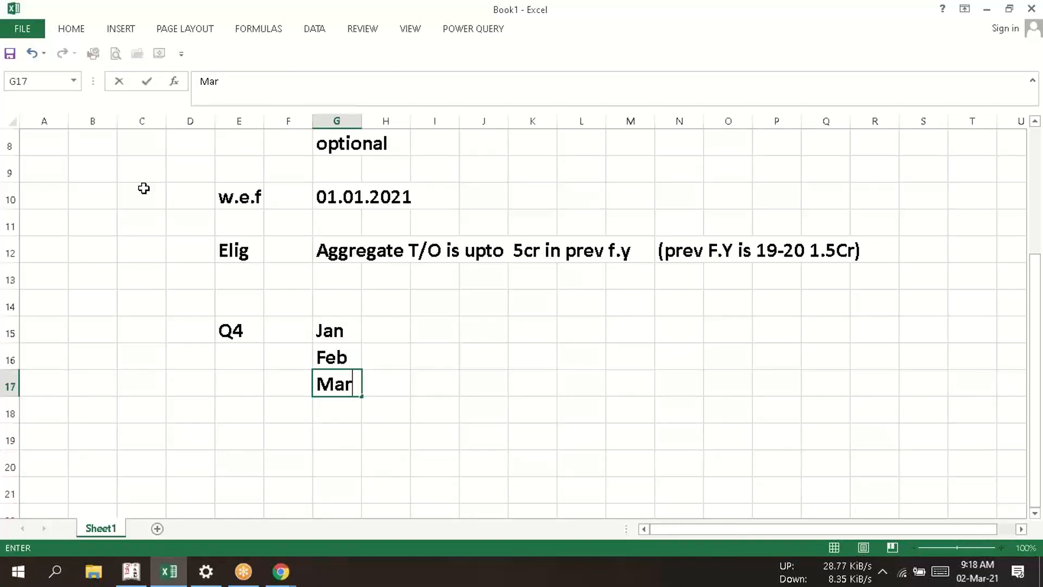
{"action": "type", "text": "ch"}
{"action": "key", "text": "Return"}
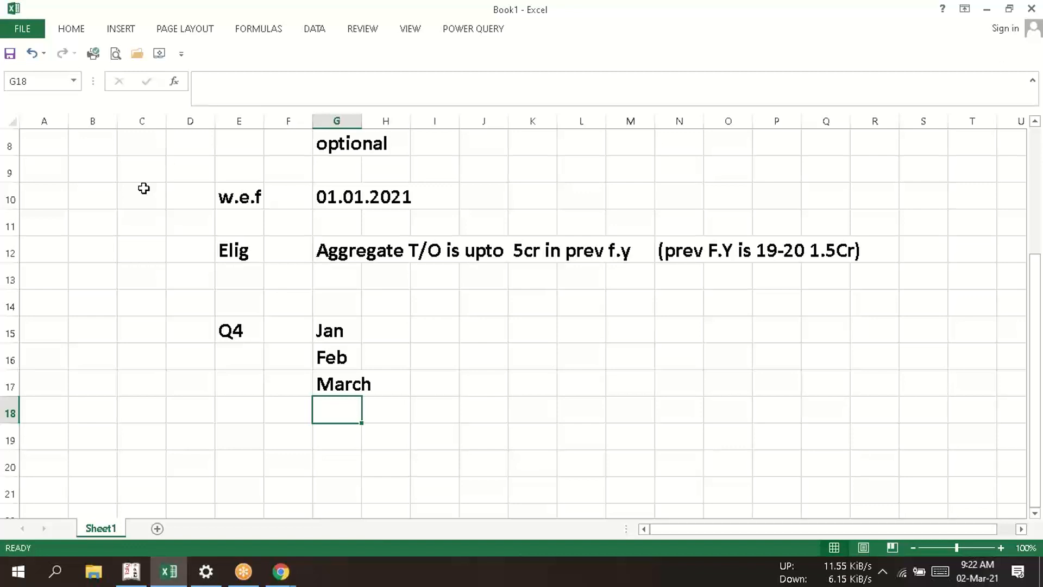
- Enter IFF beside both Jan and Feb in cells H15 and H16
{"action": "key", "text": "Right"}
{"action": "key", "text": "Right"}
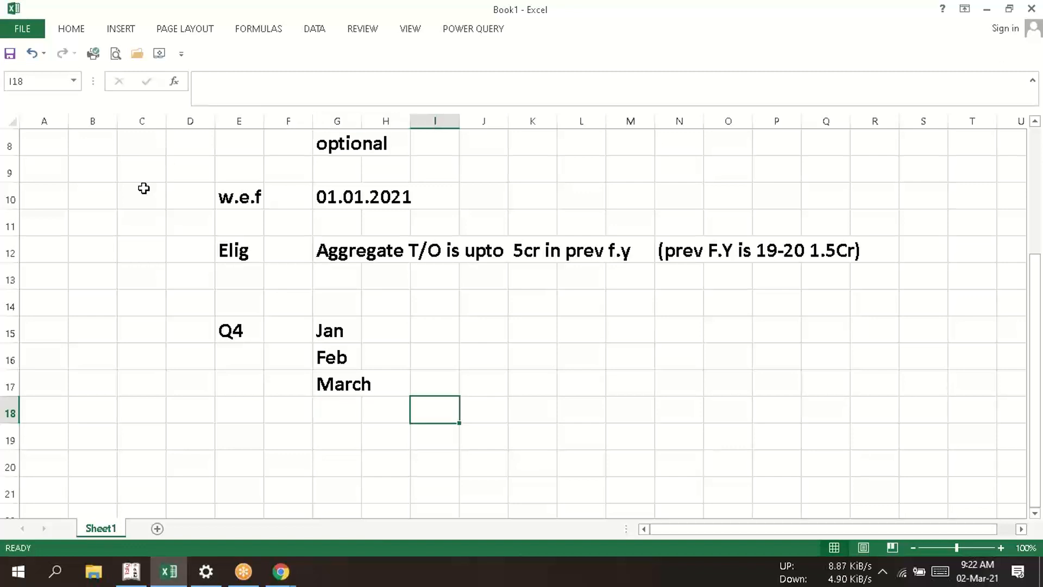
{"action": "key", "text": "Up"}
{"action": "key", "text": "Up"}
{"action": "key", "text": "Up"}
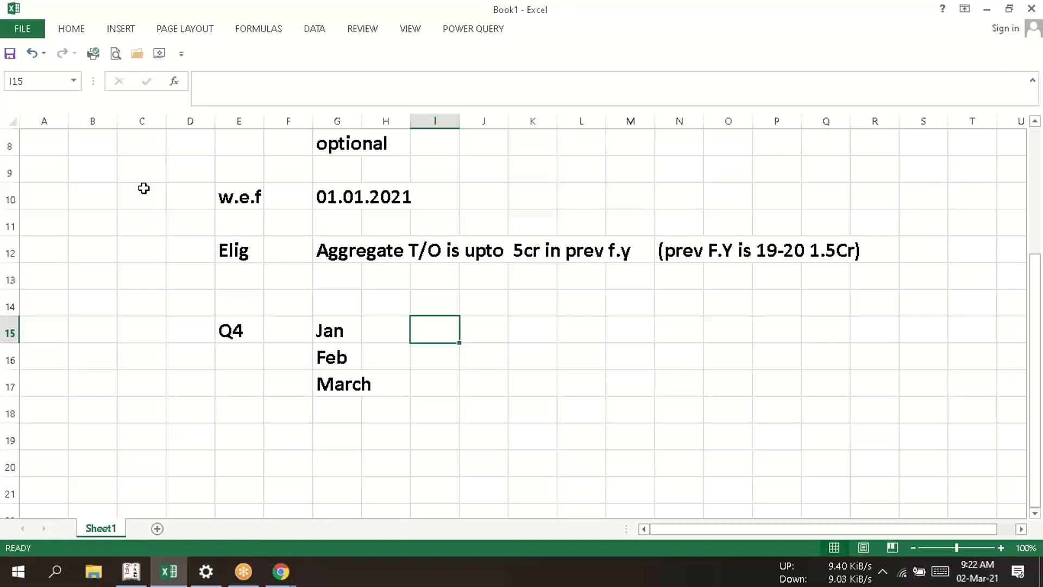
{"action": "key", "text": "Up"}
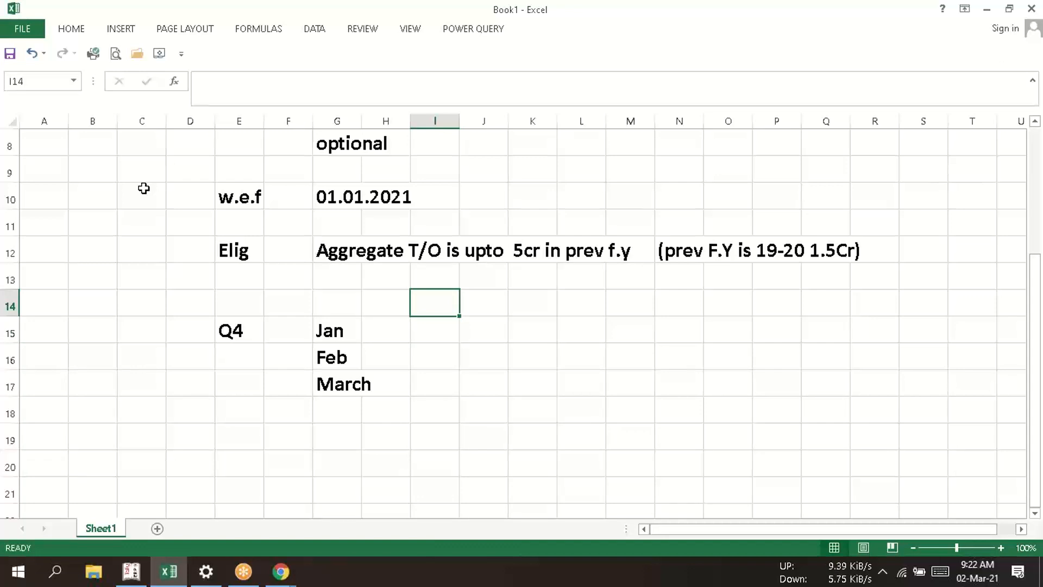
{"action": "key", "text": "Left"}
{"action": "key", "text": "Down"}
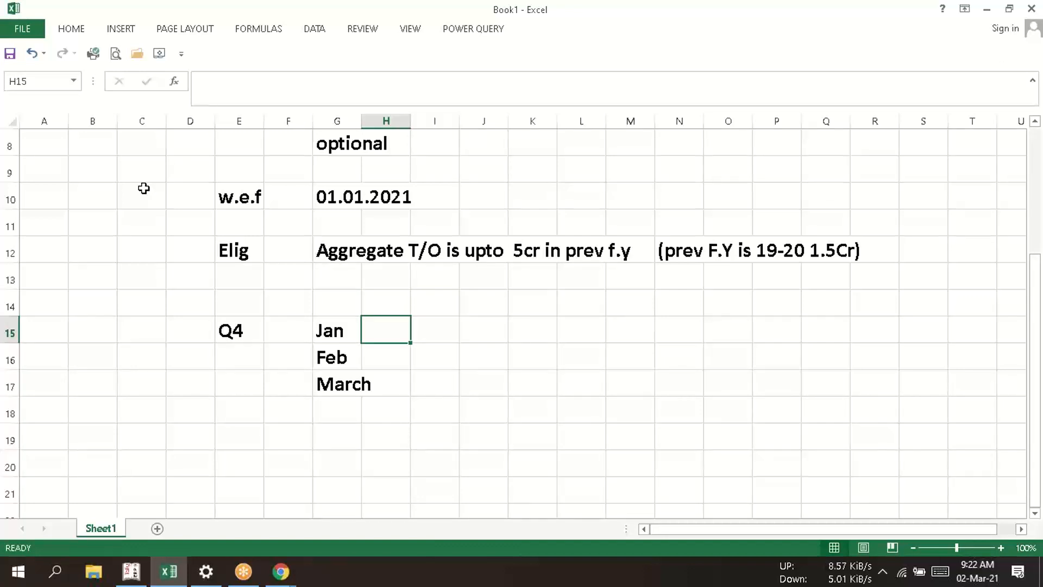
{"action": "type", "text": "IFF"}
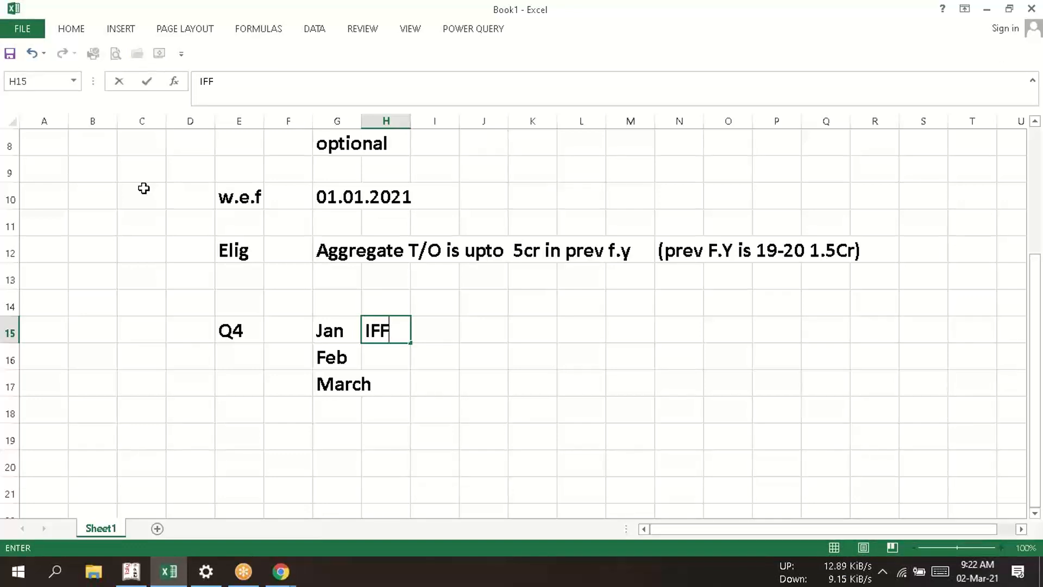
{"action": "key", "text": "Return"}
{"action": "type", "text": "I"}
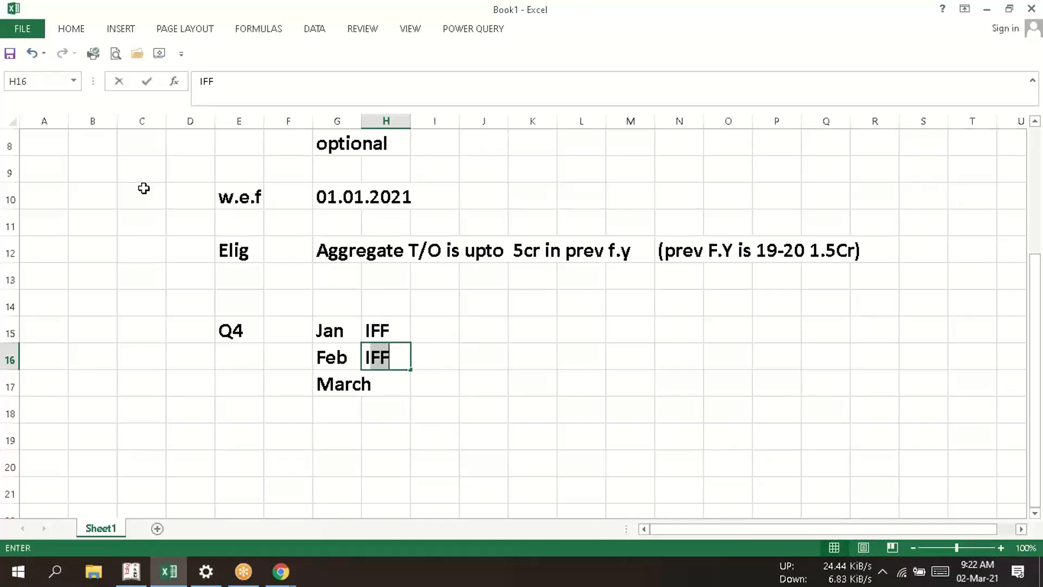
{"action": "type", "text": "FF"}
{"action": "key", "text": "Return"}
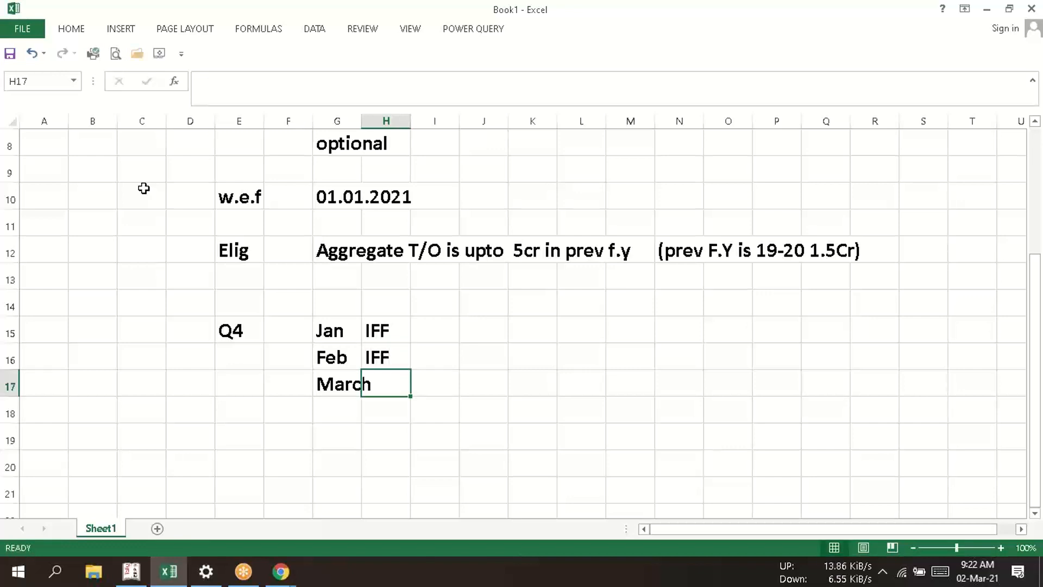
- Enter GSTR1/GSTR3B beside March in cell H17
{"action": "type", "text": "GSTR"}
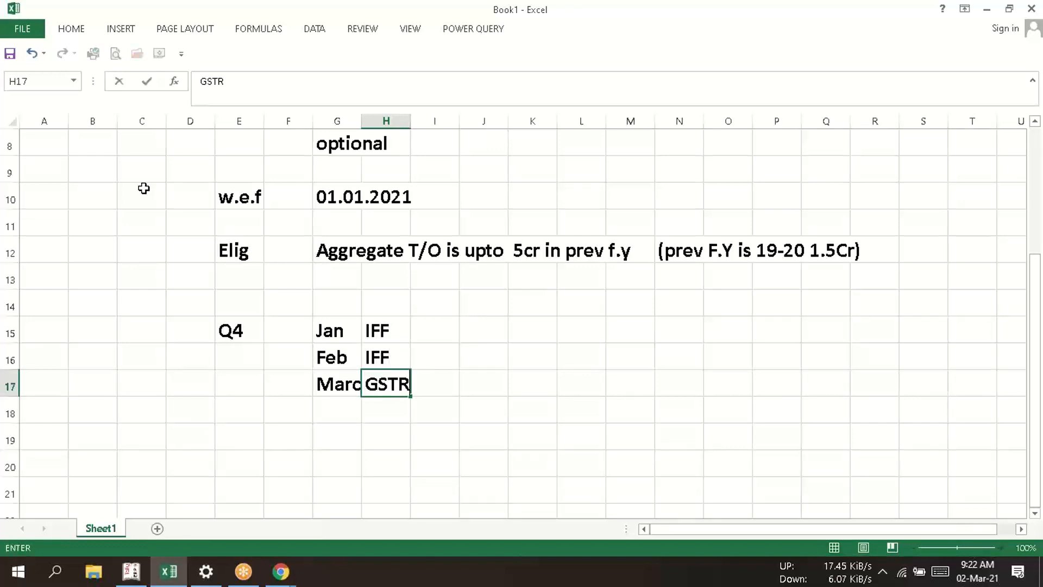
{"action": "type", "text": "1/GSR"}
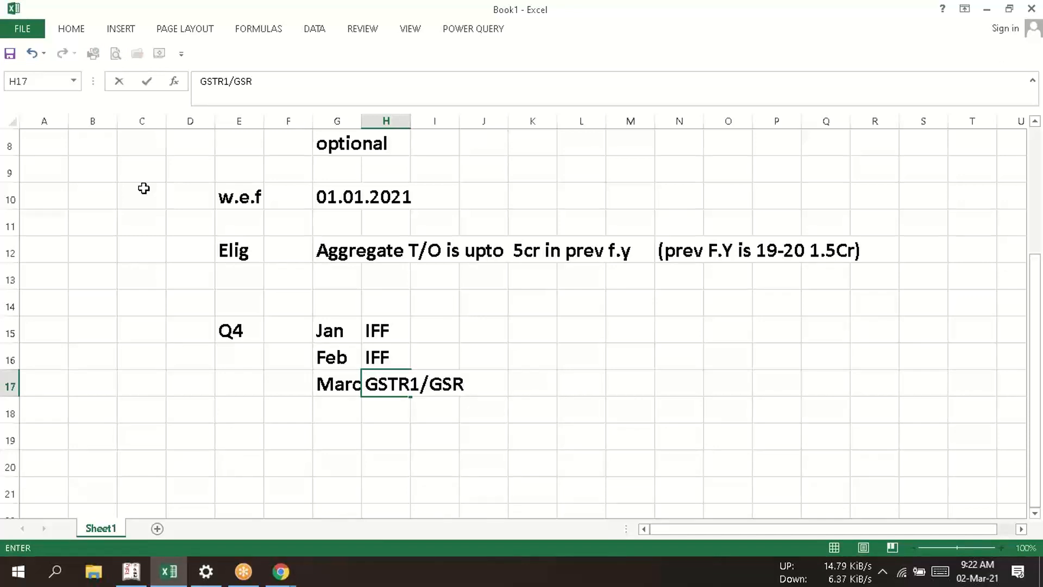
{"action": "key", "text": "BackSpace"}
{"action": "type", "text": "TR3B"}
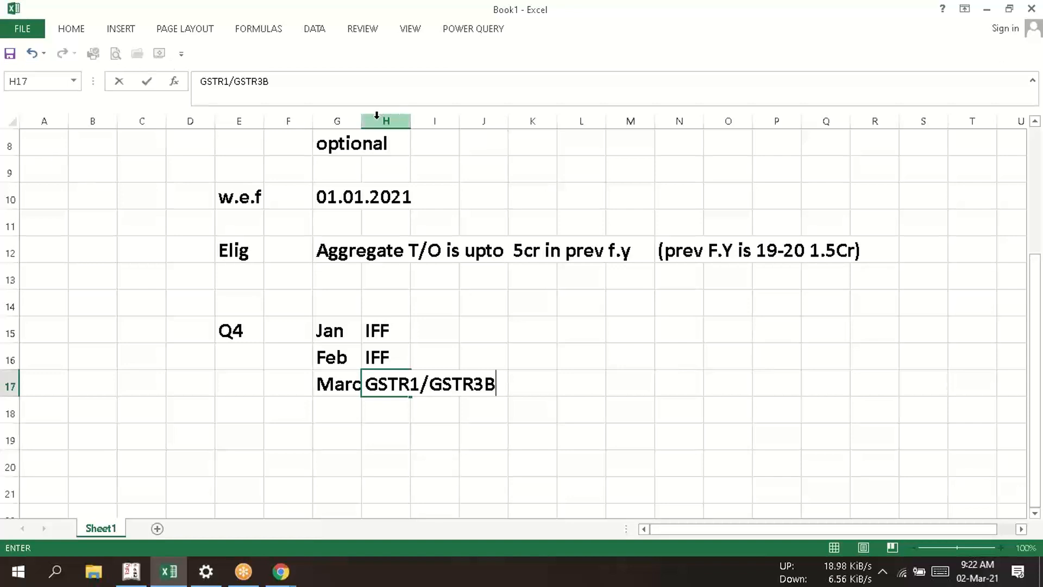
- Widen column G so the full month name March fits beside its return entry
{"action": "left_click", "coordinate": [428, 217]}
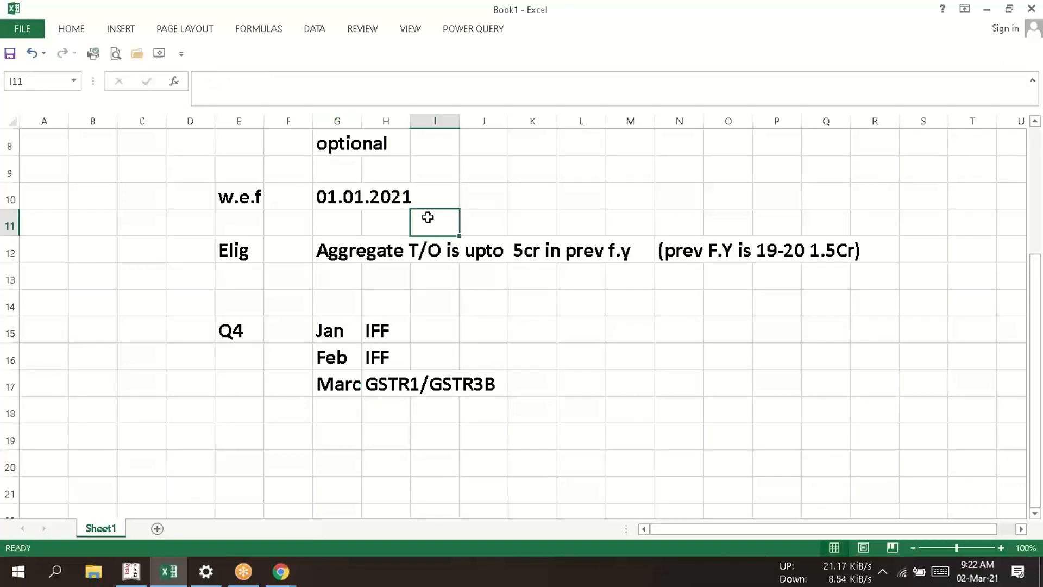
{"action": "left_click_drag", "start_coordinate": [361, 116], "coordinate": [410, 112]}
{"action": "left_click", "coordinate": [425, 308]}
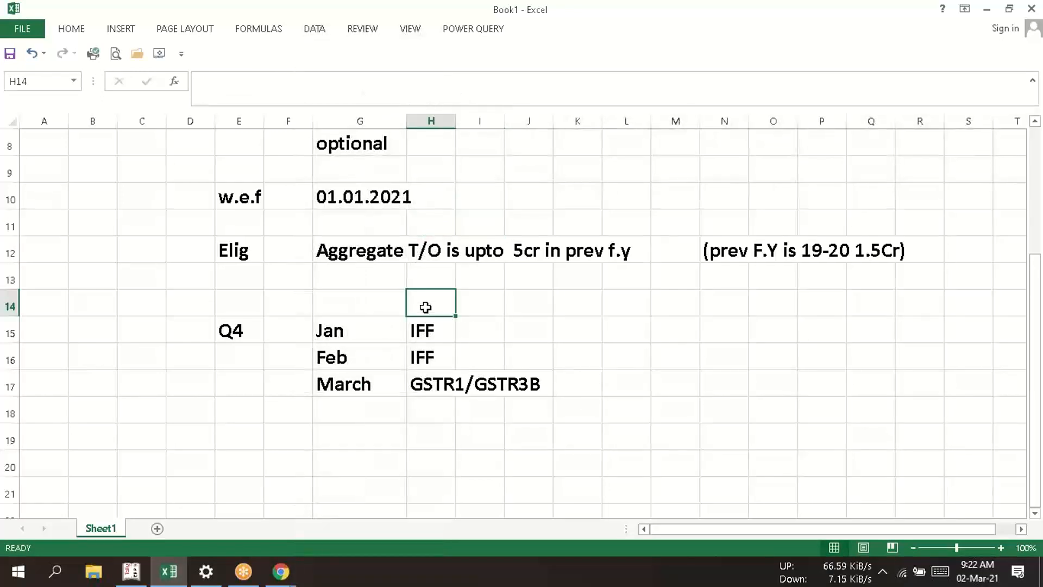
- Add the heading "Due date" in cell L14 above the quarter's rows
{"action": "left_click", "coordinate": [631, 304]}
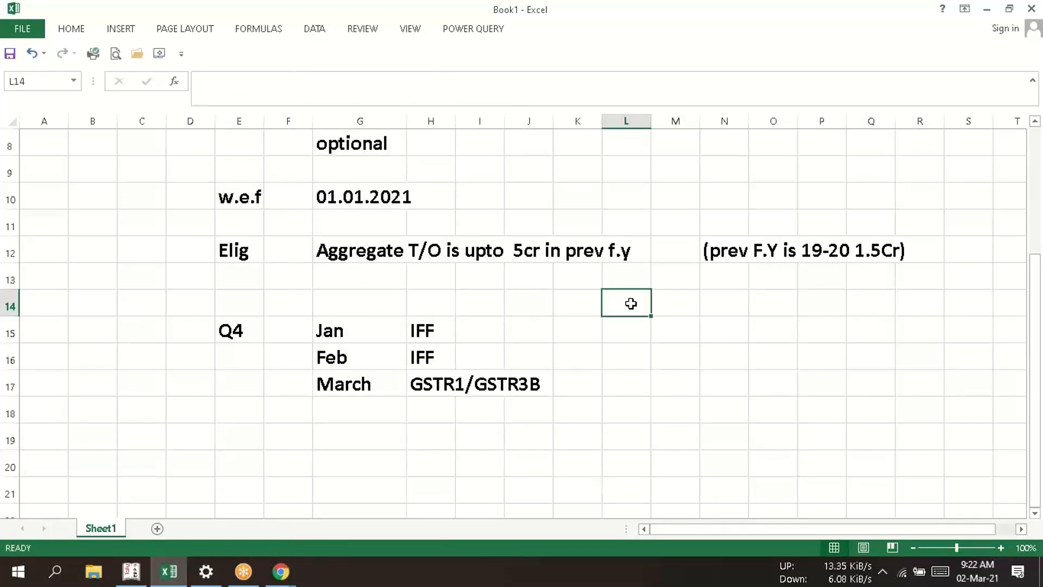
{"action": "type", "text": "Due "}
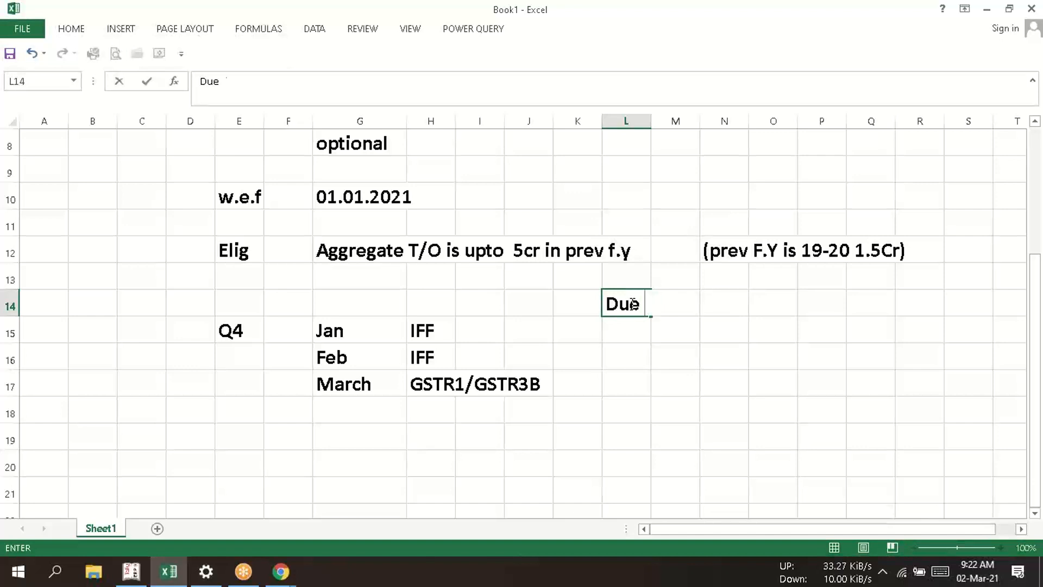
{"action": "type", "text": "date"}
{"action": "key", "text": "Return"}
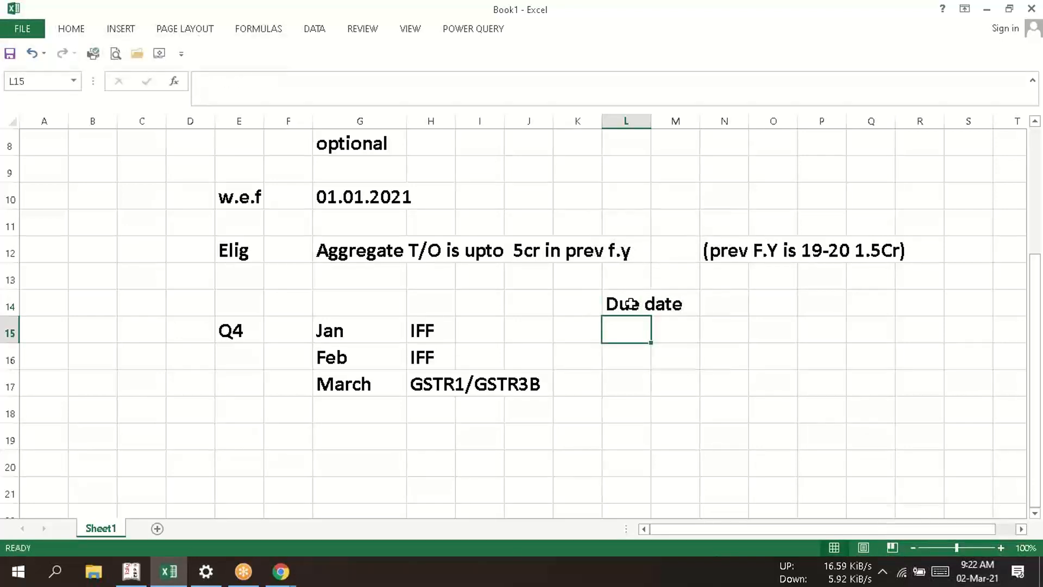
{"action": "type", "text": "13"}
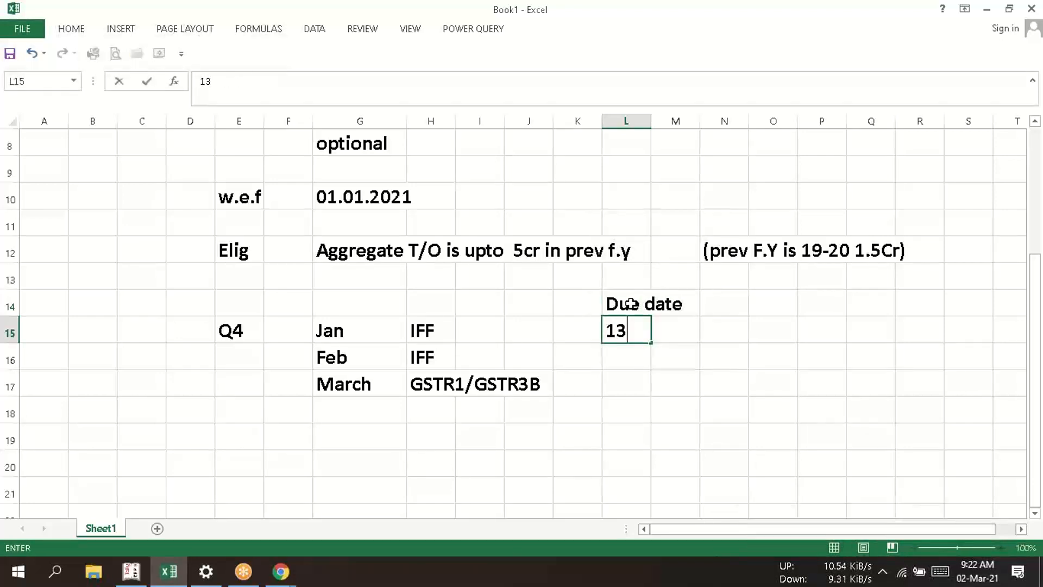
{"action": "type", "text": ".02"}
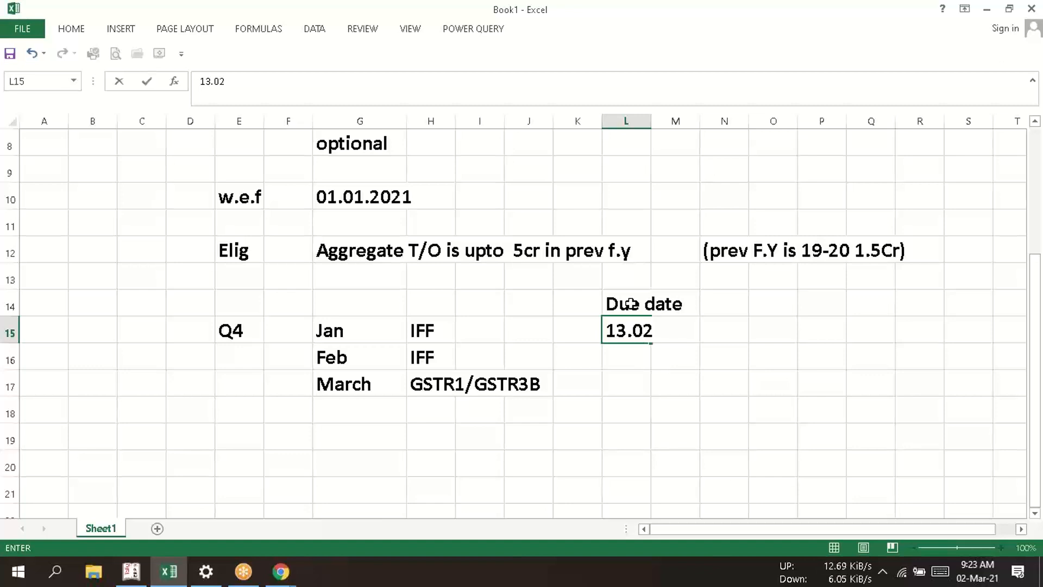
{"action": "key", "text": "Return"}
- Set the due date of the January IFF in cell L15 to 13-Feb-21
{"action": "key", "text": "Up"}
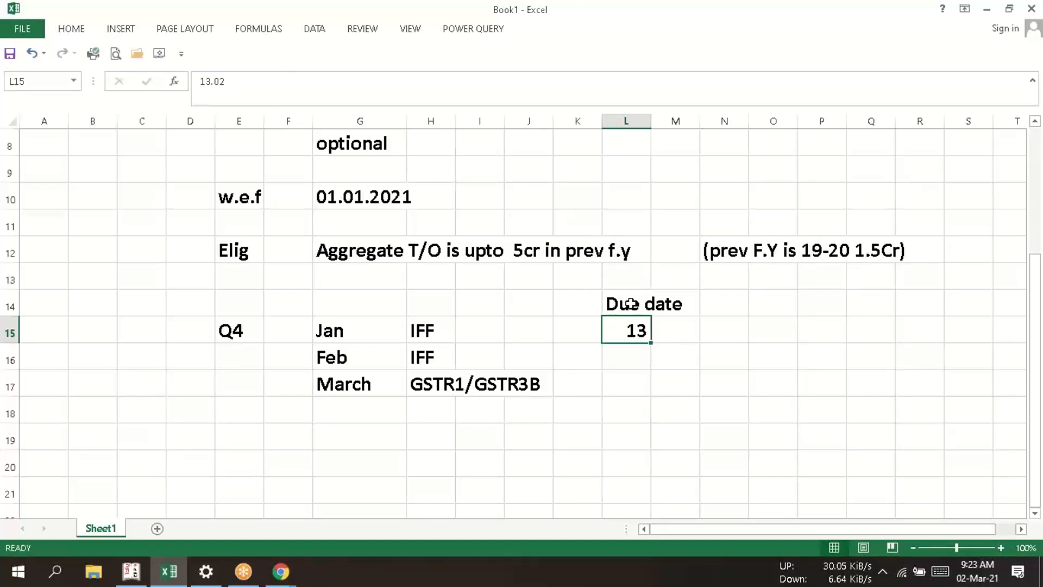
{"action": "type", "text": "13"}
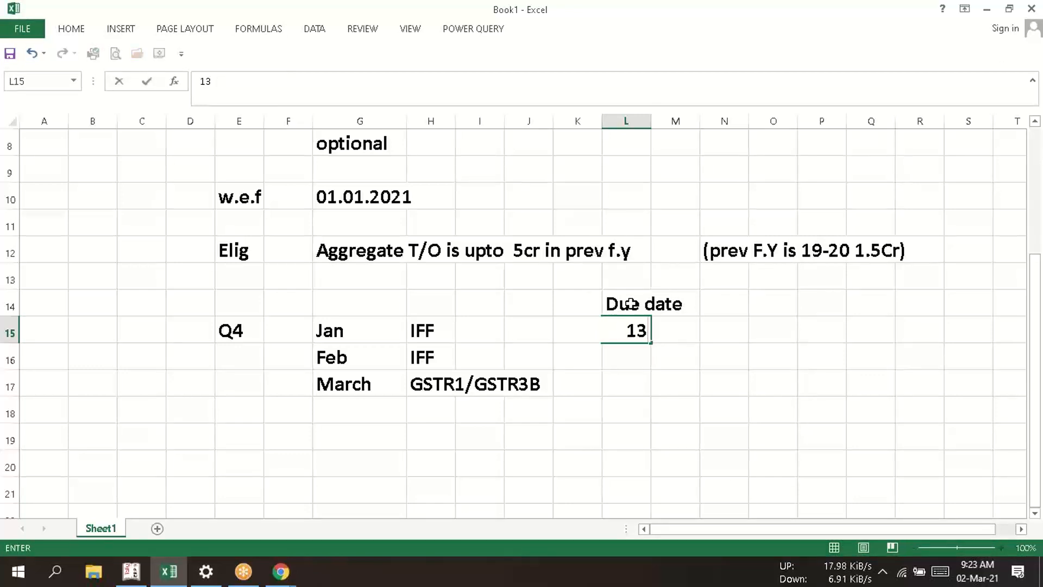
{"action": "type", "text": "-feb"}
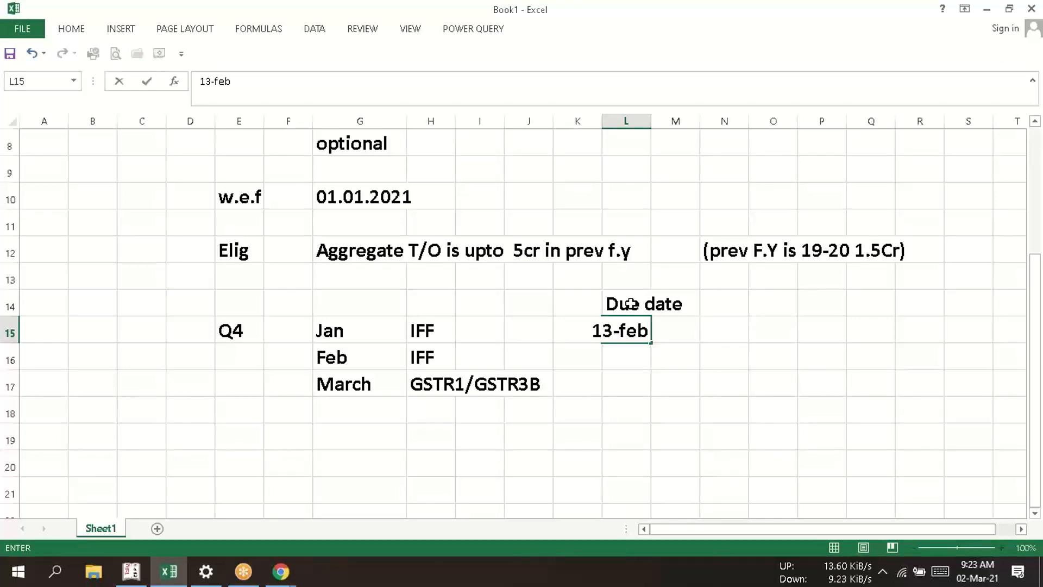
{"action": "type", "text": ".21"}
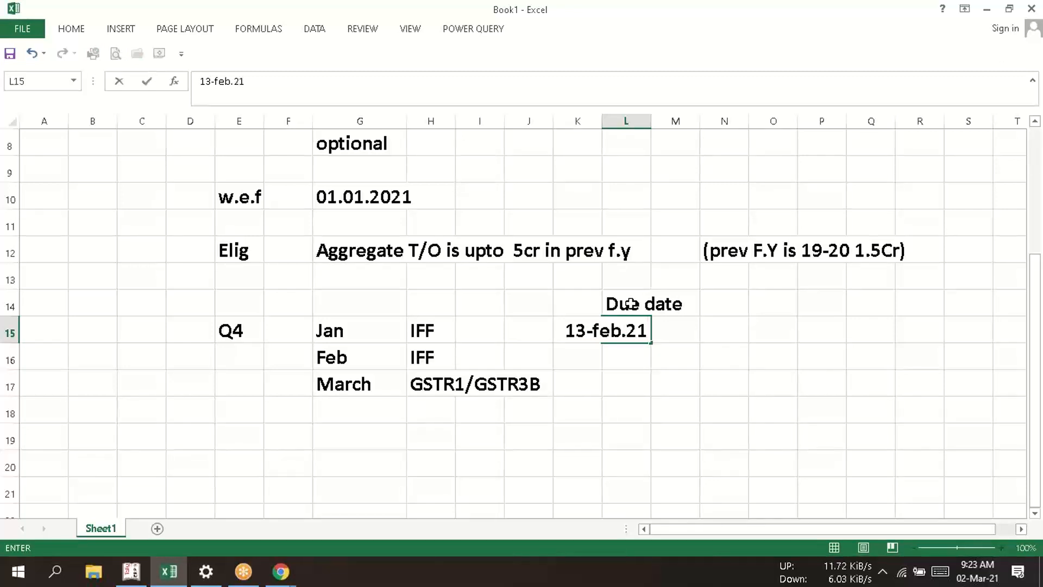
{"action": "key", "text": "BackSpace"}
{"action": "key", "text": "BackSpace"}
{"action": "key", "text": "BackSpace"}
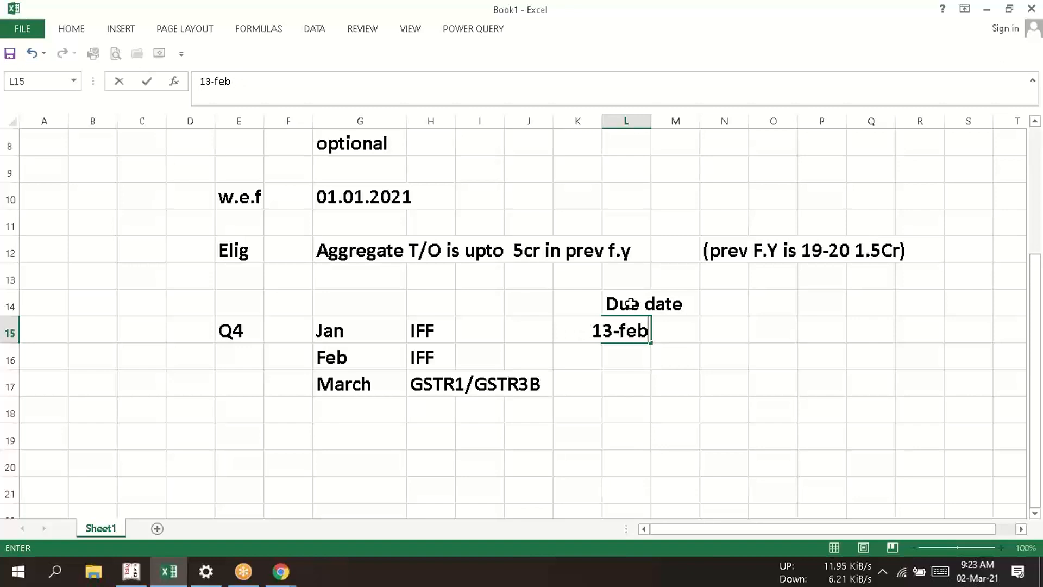
{"action": "type", "text": "-21"}
{"action": "key", "text": "Return"}
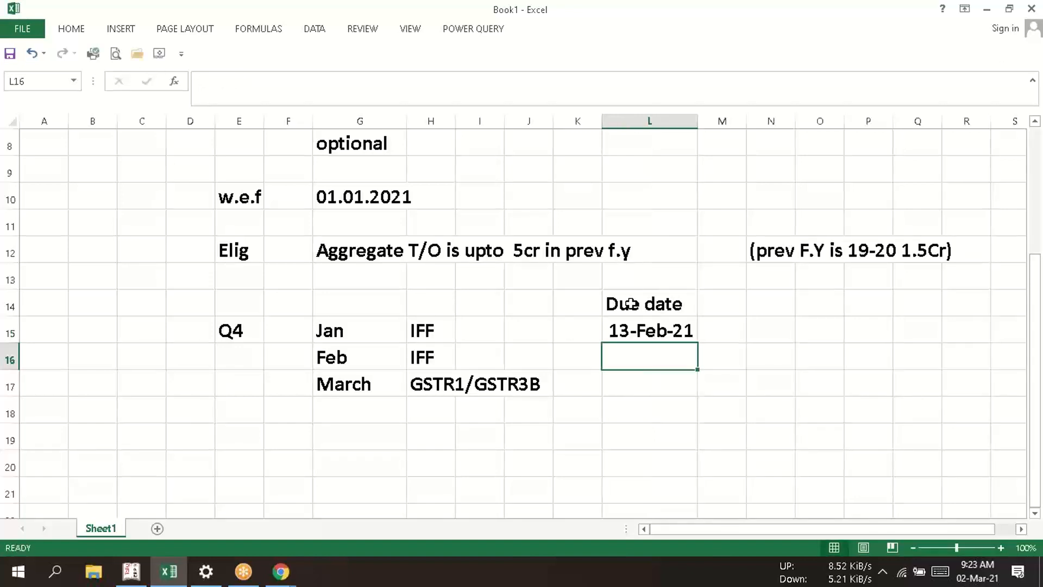
- Set the due date of the February IFF in cell L16 to 13-Mar-21
{"action": "type", "text": "13-"}
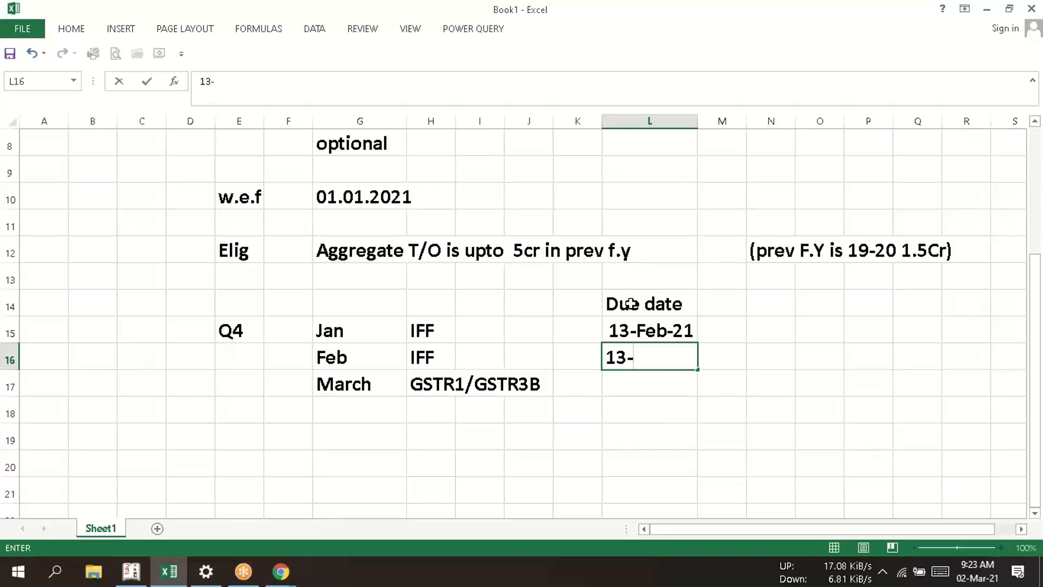
{"action": "type", "text": "march"}
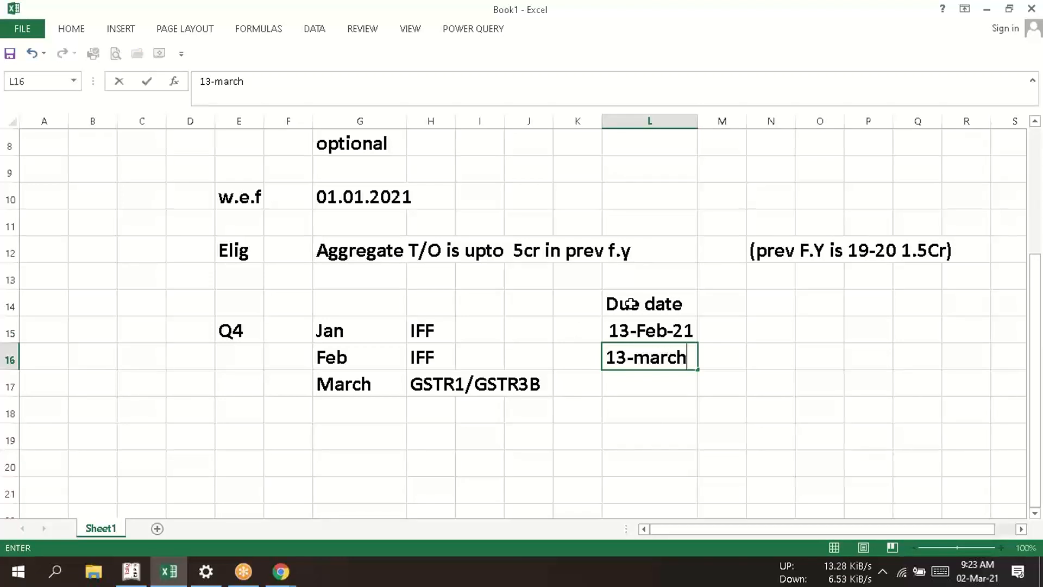
{"action": "type", "text": "-21"}
{"action": "key", "text": "ctrl+Return"}
{"action": "key", "text": "Return"}
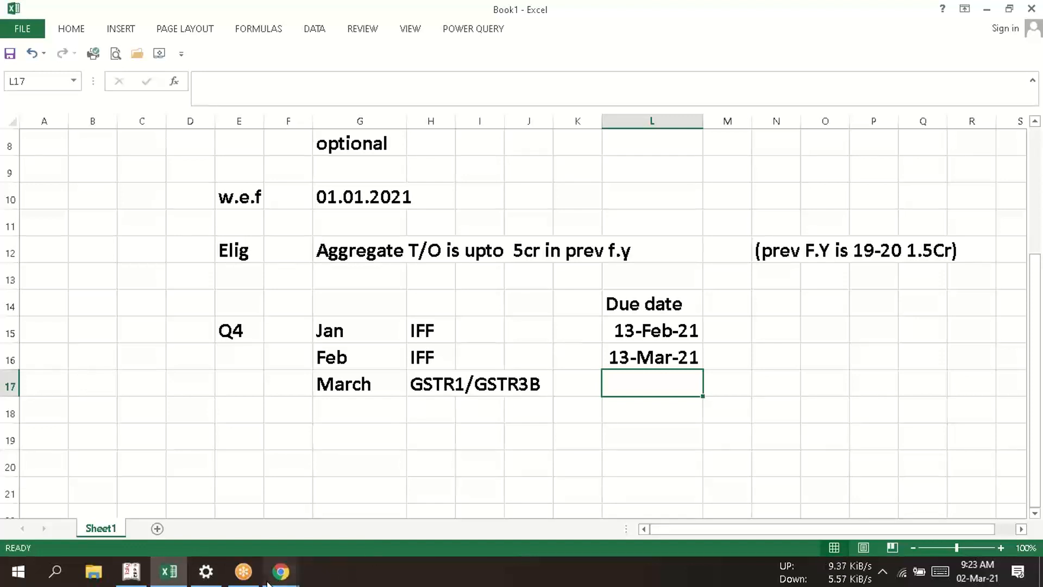
- Switch to Chrome and open the login page of the GST portal
{"action": "left_click", "coordinate": [281, 572]}
{"action": "left_click", "coordinate": [217, 508]}
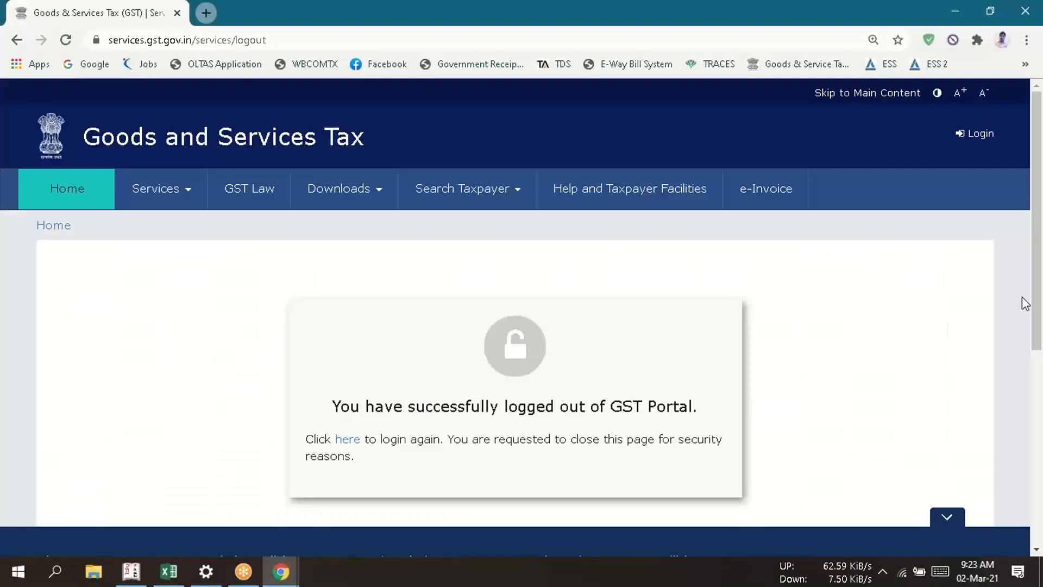
{"action": "left_click", "coordinate": [976, 135]}
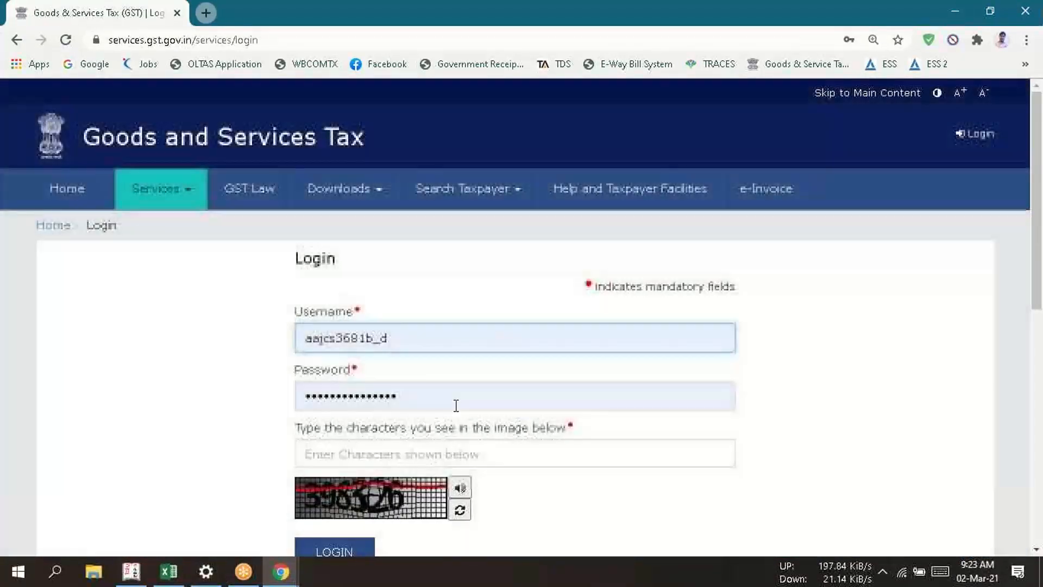
- Log in to the GST portal with a saved username and password plus the captcha characters, and postpone the Aadhaar authentication reminder
{"action": "left_click", "coordinate": [418, 344]}
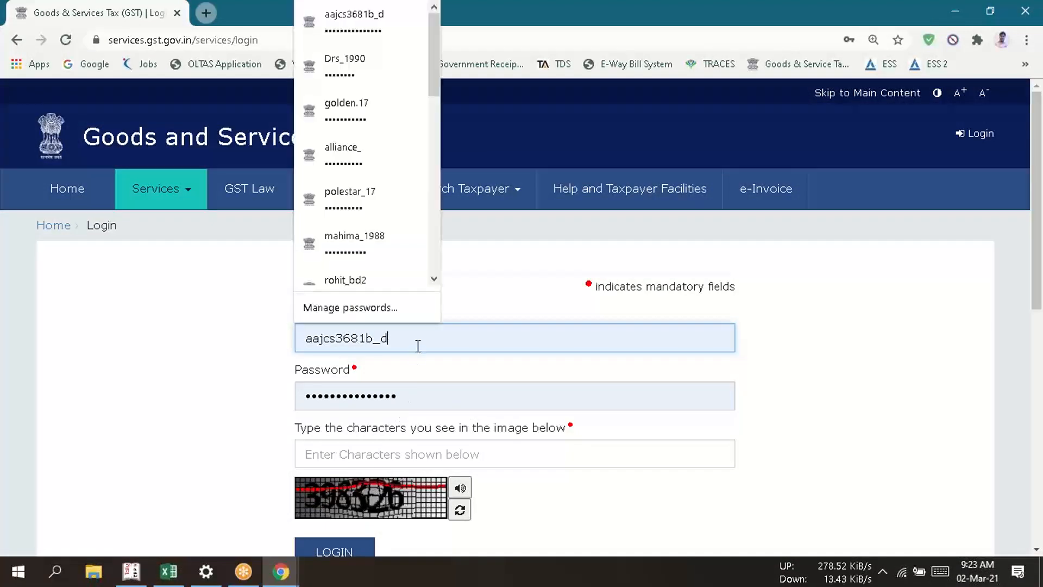
{"action": "left_click", "coordinate": [393, 74]}
{"action": "left_click", "coordinate": [374, 457]}
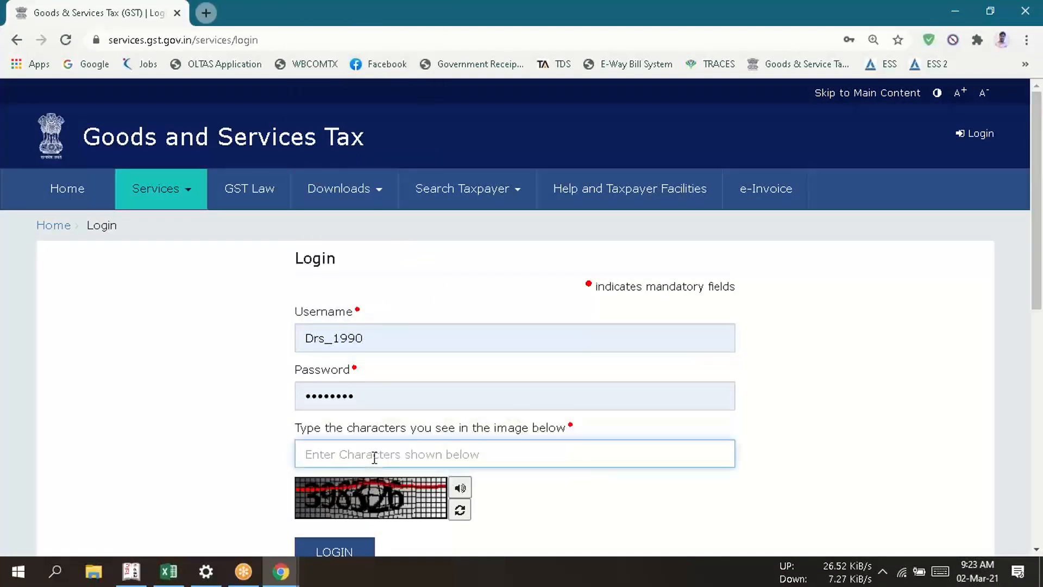
{"action": "type", "text": "398"}
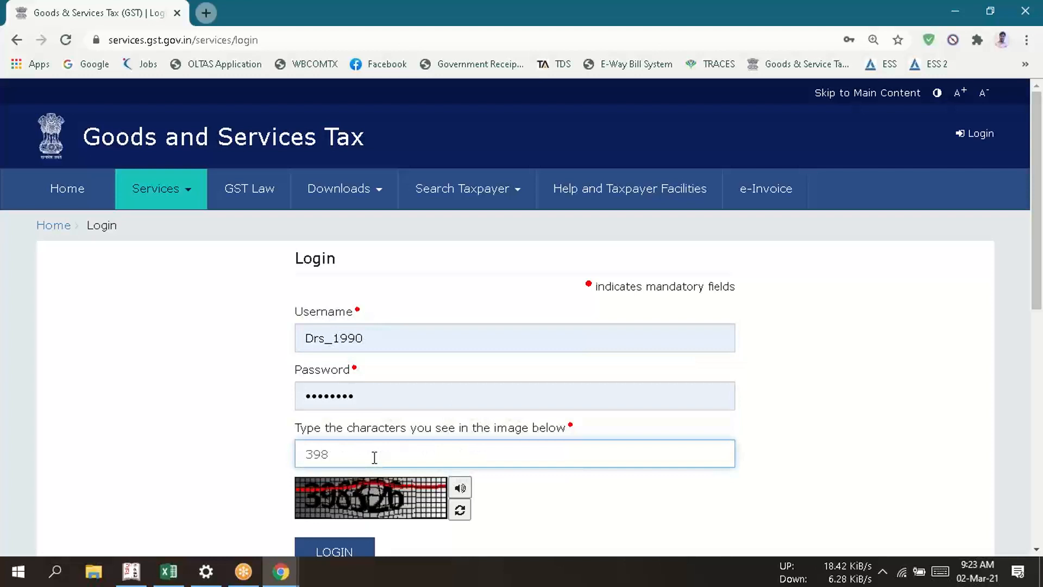
{"action": "type", "text": "326"}
{"action": "left_click", "coordinate": [337, 539]}
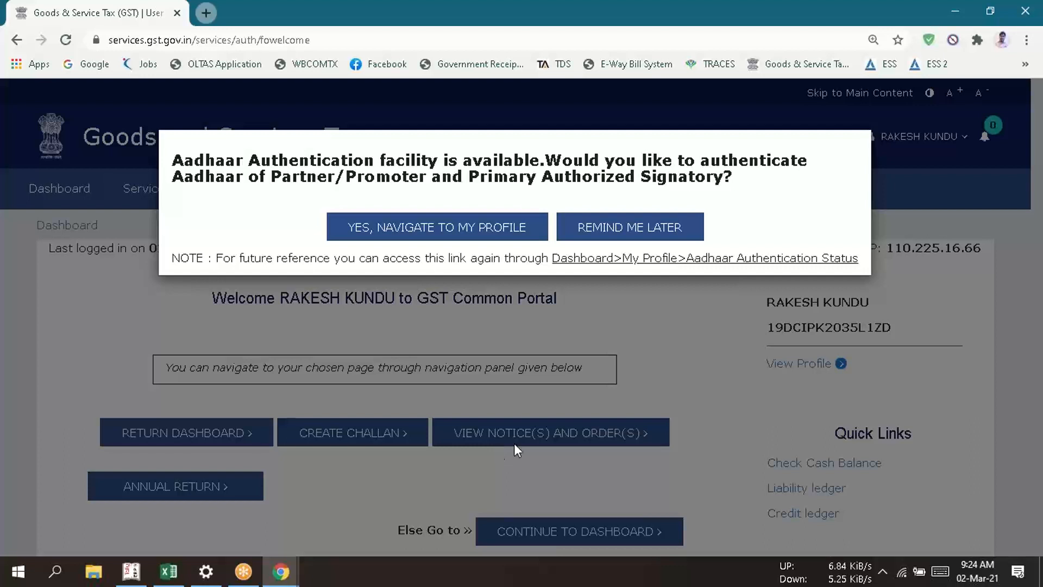
{"action": "left_click", "coordinate": [658, 234]}
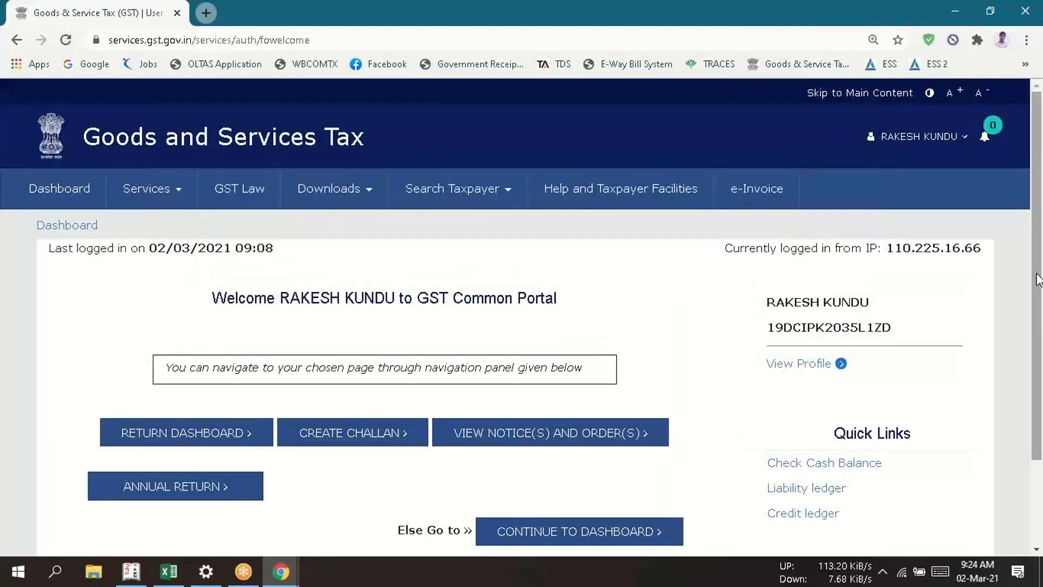
- Open the Opt-in for Quarterly Return page among the portal's returns services
{"action": "scroll", "coordinate": [1037, 278], "scroll_direction": "down", "scroll_amount": 3}
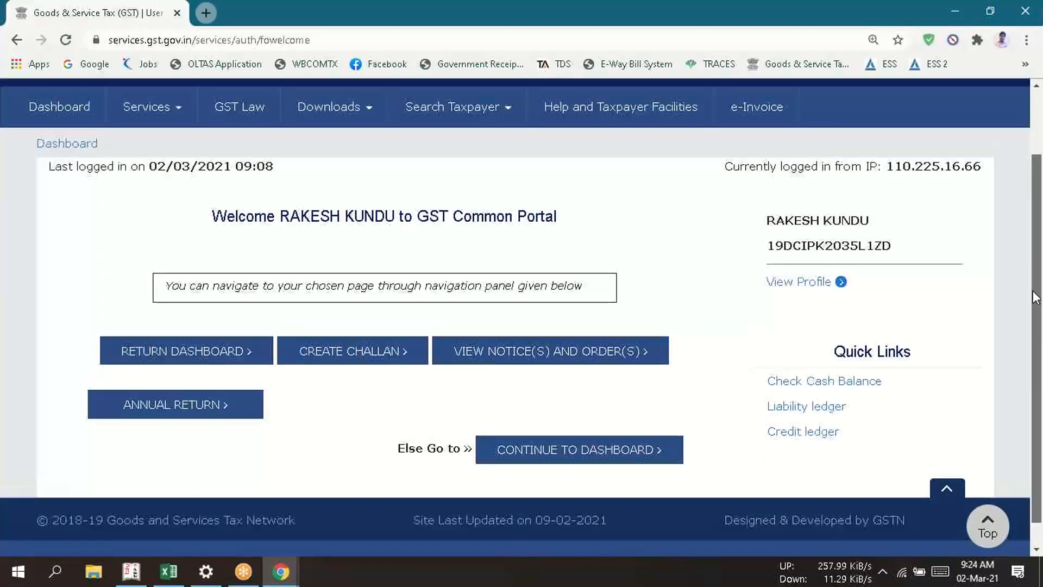
{"action": "scroll", "coordinate": [1036, 298], "scroll_direction": "up", "scroll_amount": 3}
{"action": "left_click", "coordinate": [127, 198]}
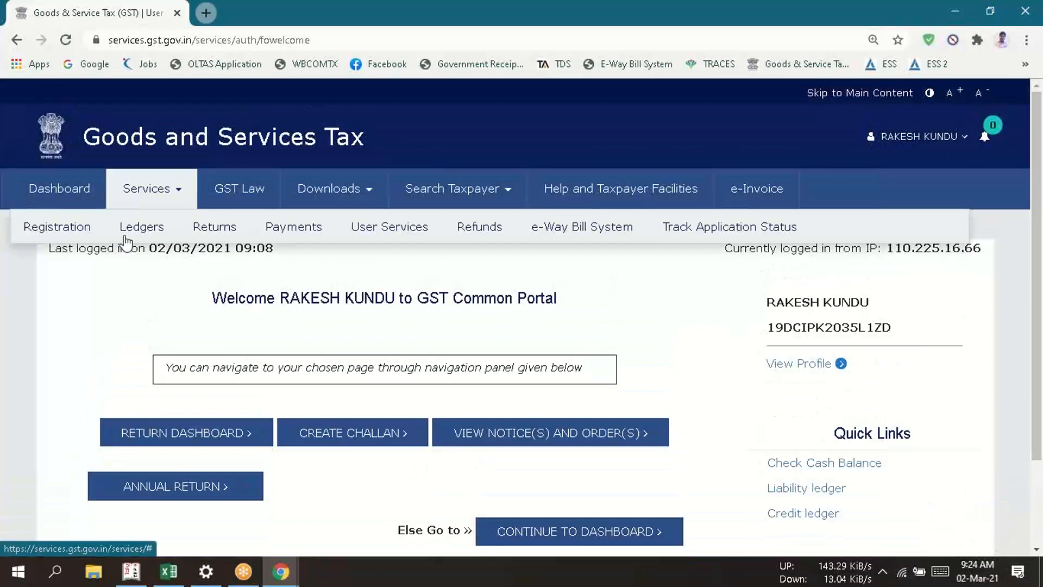
{"action": "mouse_move", "coordinate": [228, 228]}
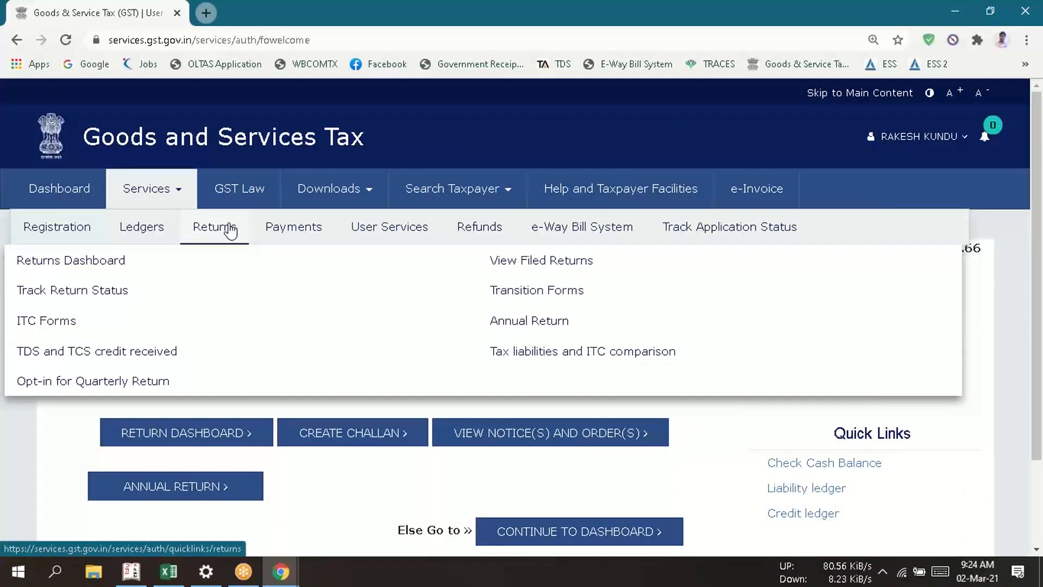
{"action": "left_click", "coordinate": [127, 384]}
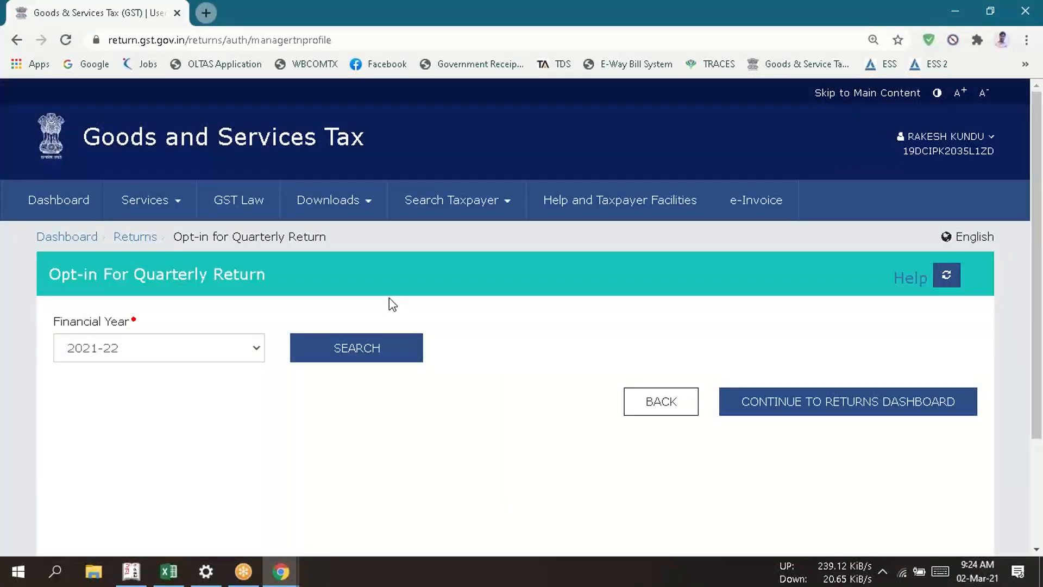
- Search the quarterly return opt-in for financial year 2020-21 and examine the Q4 filing frequency and applicable return due dates
{"action": "left_click", "coordinate": [177, 349]}
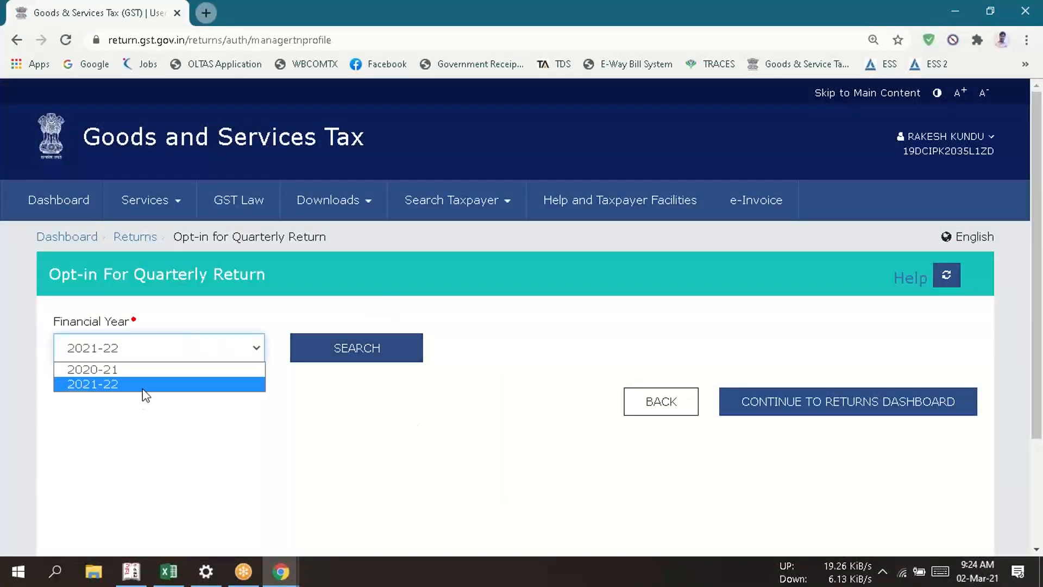
{"action": "left_click", "coordinate": [130, 372]}
{"action": "left_click", "coordinate": [344, 359]}
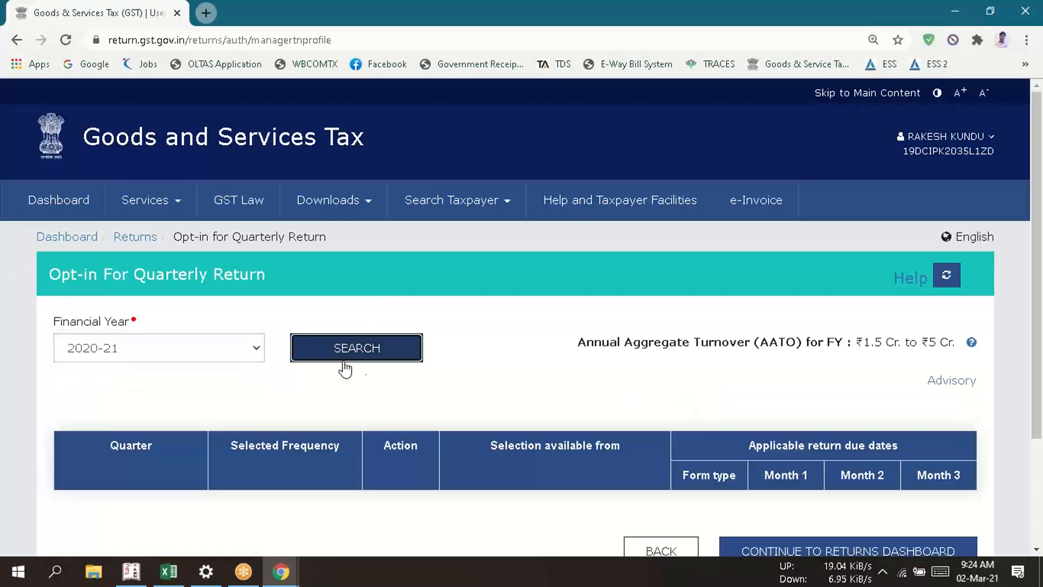
{"action": "scroll", "coordinate": [1037, 351], "scroll_direction": "down", "scroll_amount": 2}
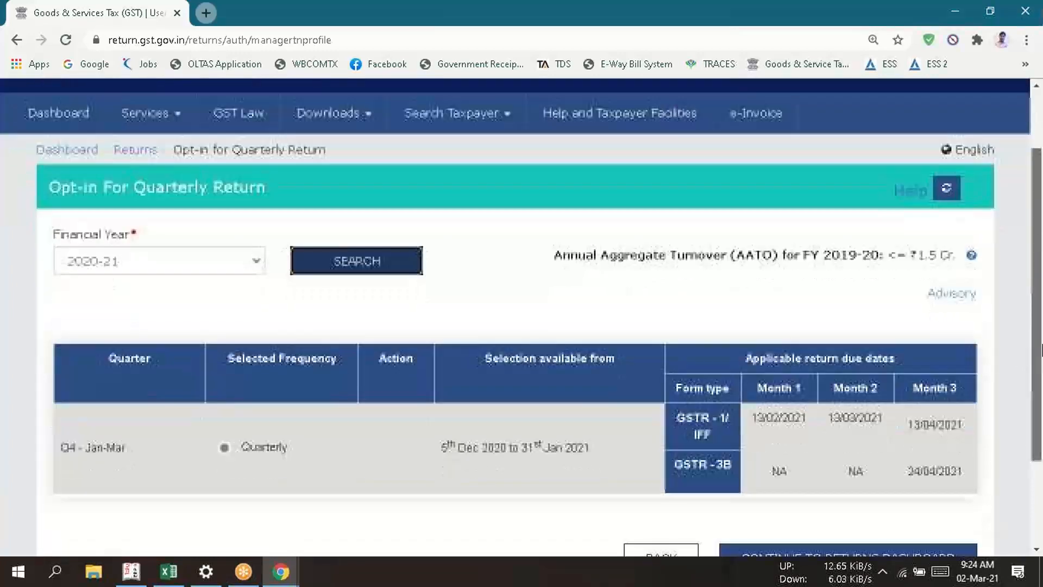
{"action": "scroll", "coordinate": [1041, 351], "scroll_direction": "down", "scroll_amount": 2}
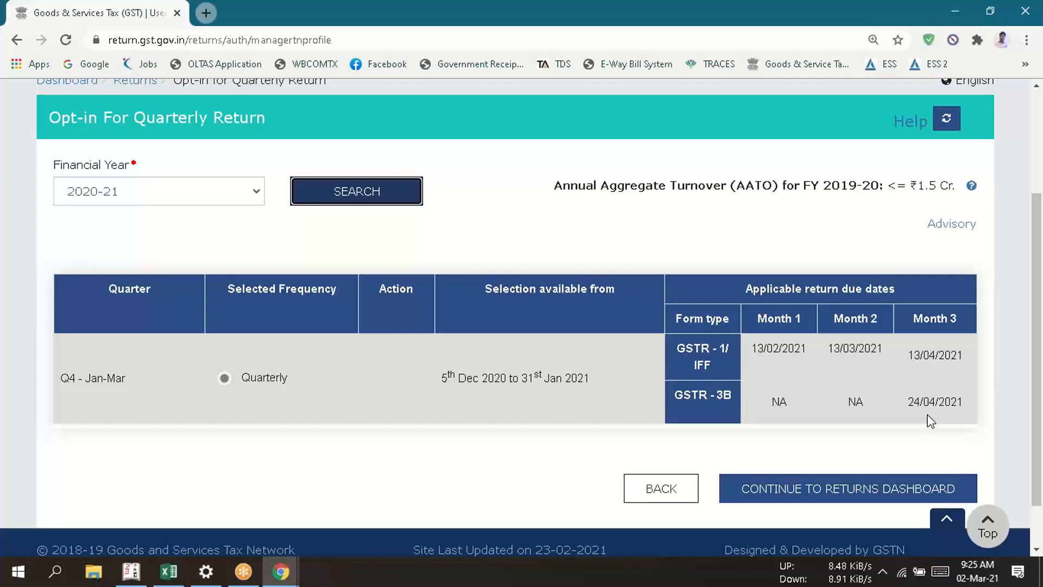
- Switch back to Excel and enter 13-apr-21/24-apr-21 as the March GSTR1/GSTR3B due dates in cell L17
{"action": "key", "text": "alt+Tab"}
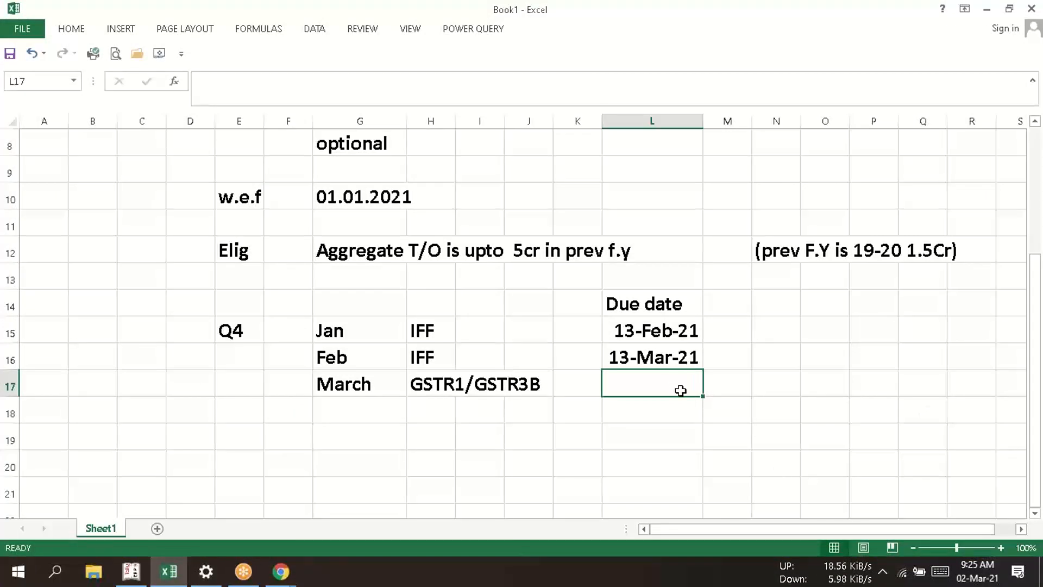
{"action": "type", "text": "13"}
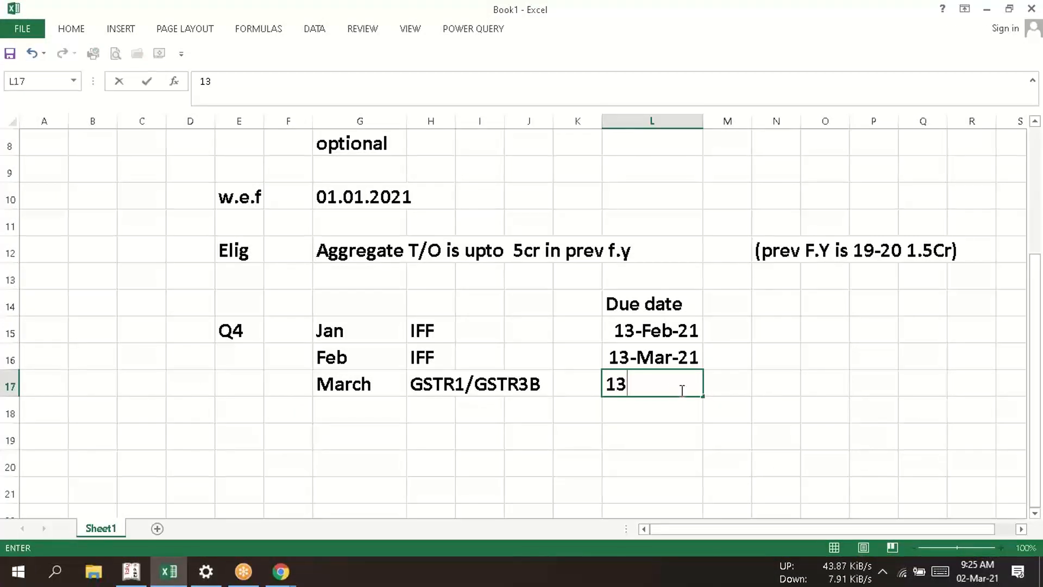
{"action": "type", "text": "-ape"}
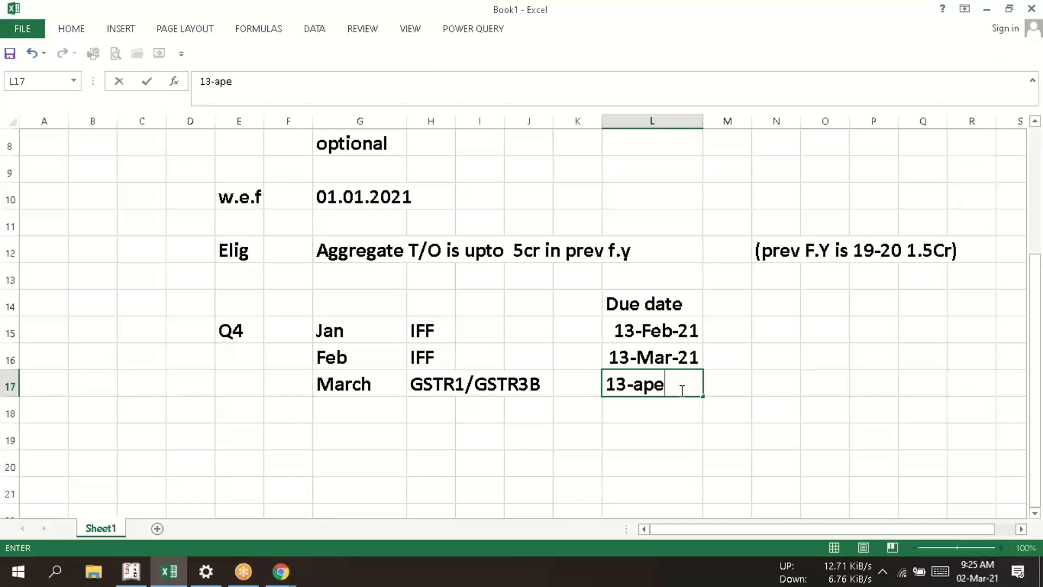
{"action": "key", "text": "BackSpace"}
{"action": "type", "text": "r-3"}
{"action": "key", "text": "BackSpace"}
{"action": "type", "text": "21/2"}
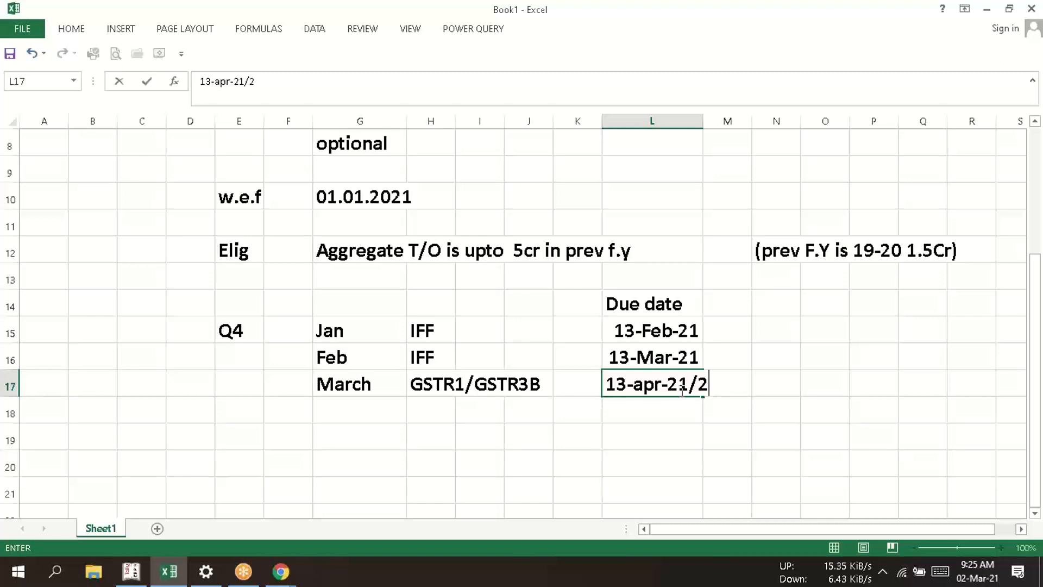
{"action": "type", "text": "4-a"}
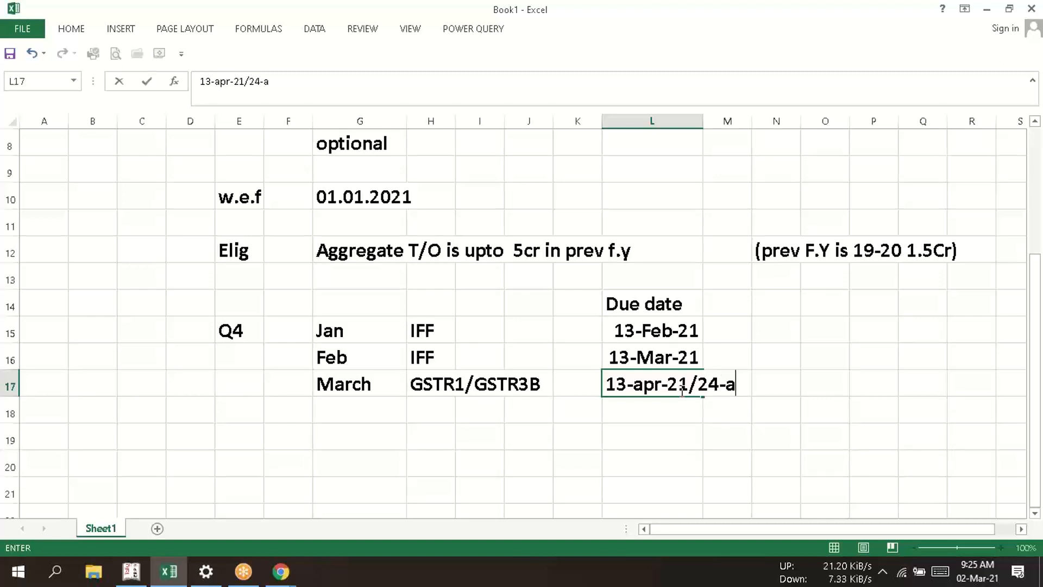
{"action": "type", "text": "pr-21"}
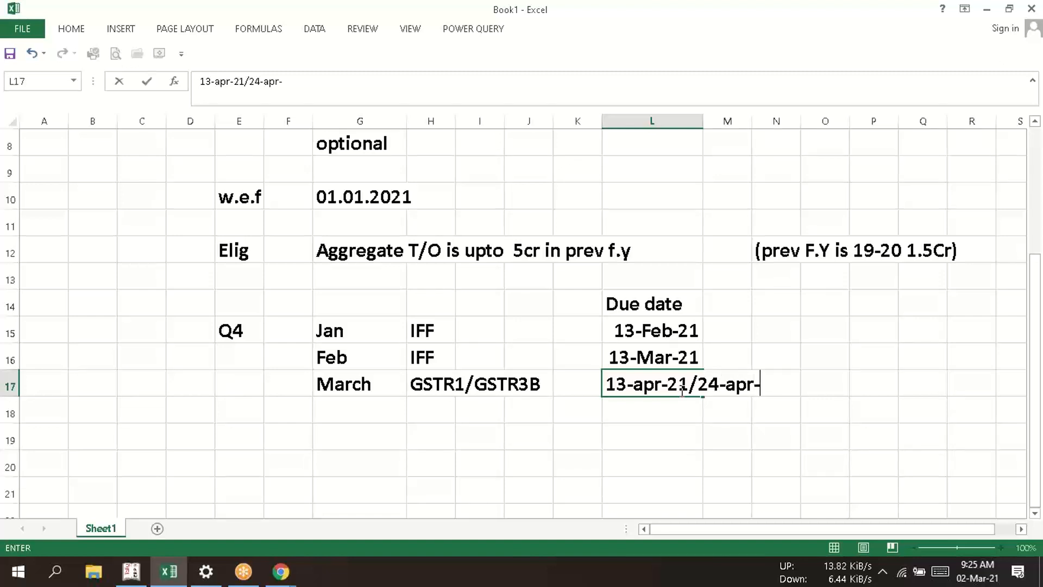
{"action": "key", "text": "Return"}
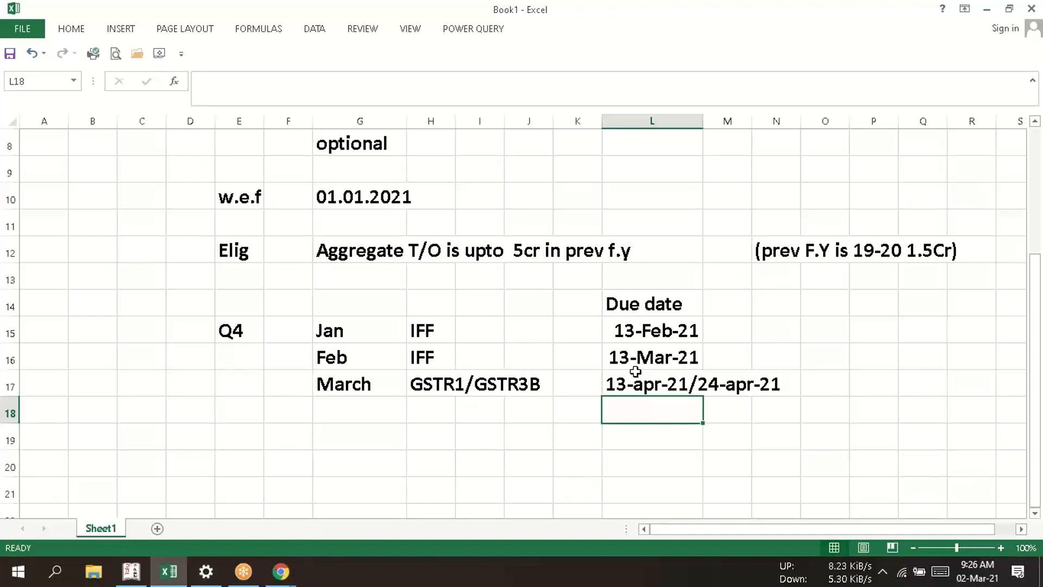
{"action": "left_click", "coordinate": [595, 446]}
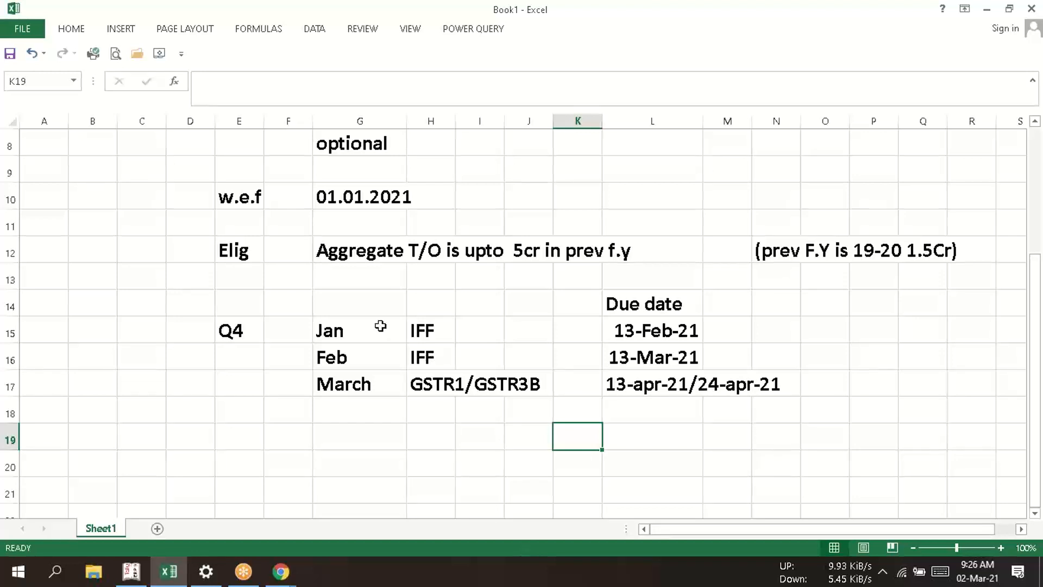
{"action": "left_click", "coordinate": [440, 325]}
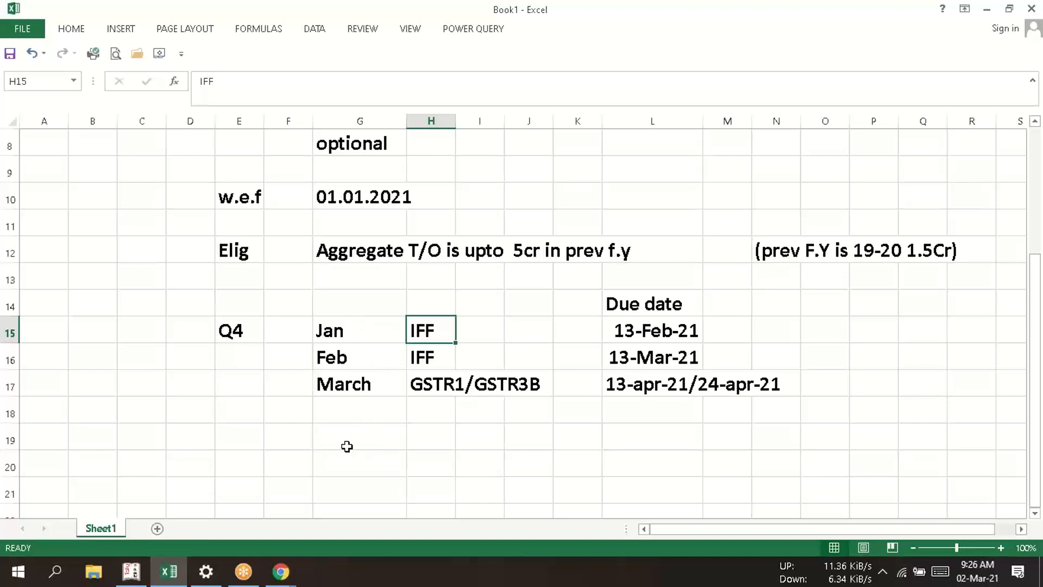
- Add the label "due date for payment" in cell G19 below the quarter's rows
{"action": "left_click", "coordinate": [356, 425]}
{"action": "type", "text": "[p"}
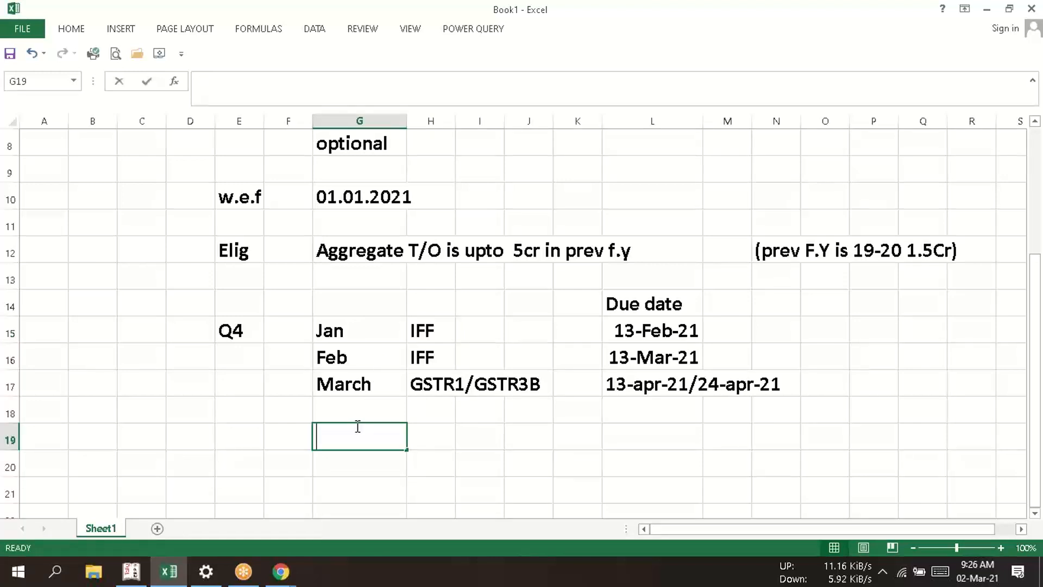
{"action": "key", "text": "BackSpace"}
{"action": "key", "text": "BackSpace"}
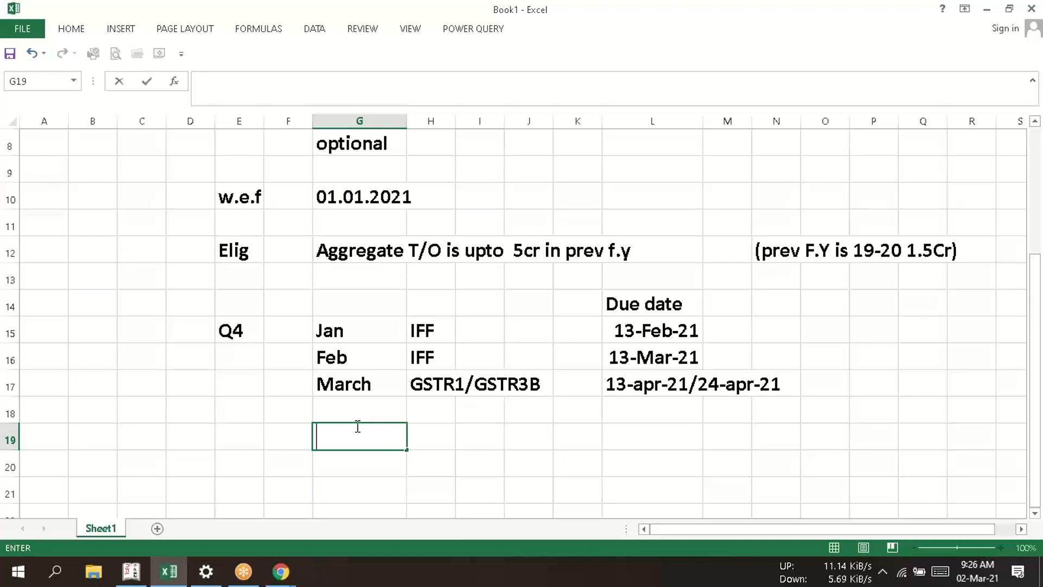
{"action": "type", "text": "due da"}
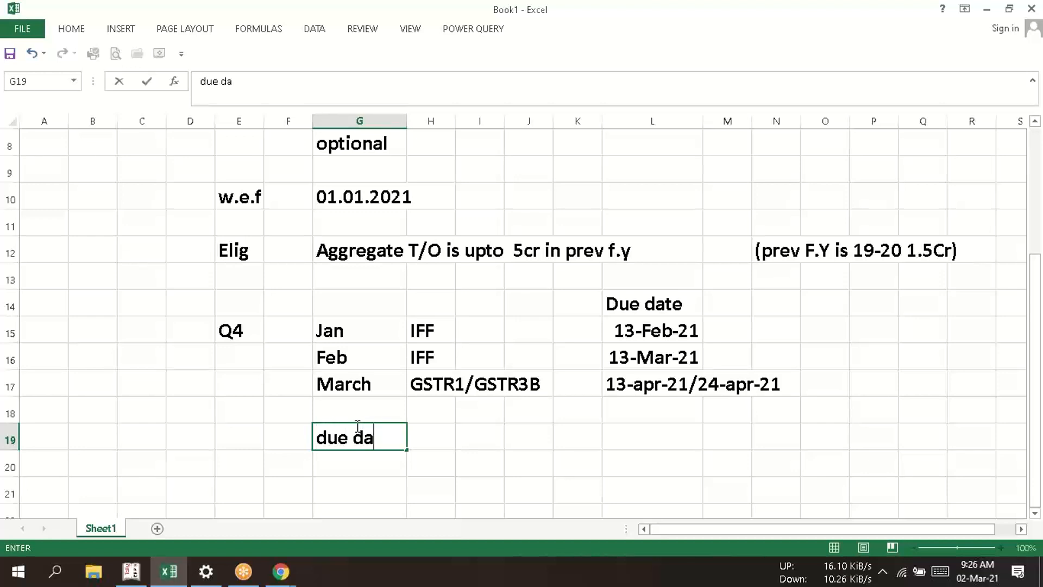
{"action": "type", "text": "ge\\"}
{"action": "key", "text": "BackSpace"}
{"action": "key", "text": "BackSpace"}
{"action": "key", "text": "BackSpace"}
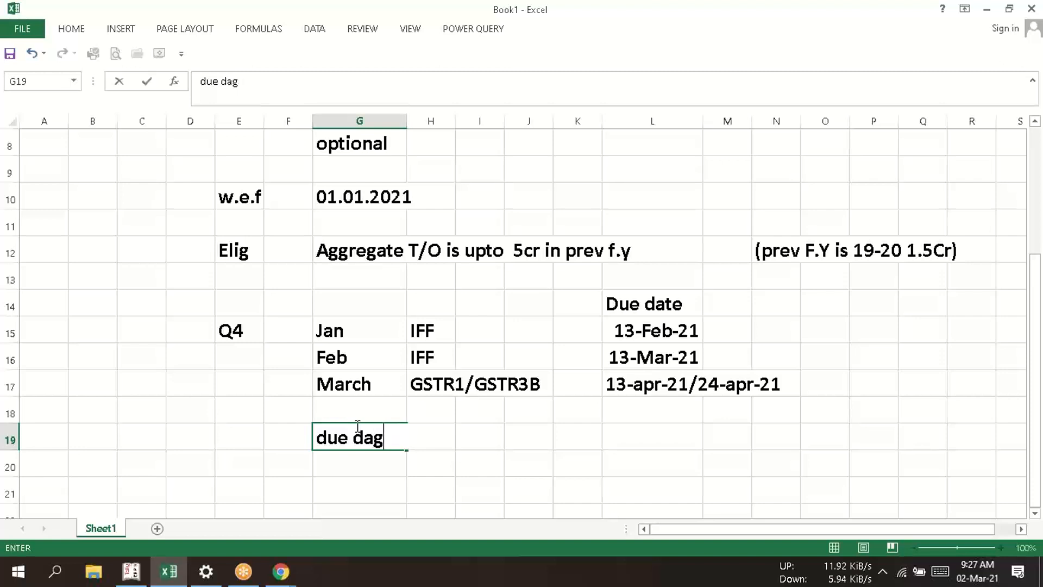
{"action": "type", "text": "te for p"}
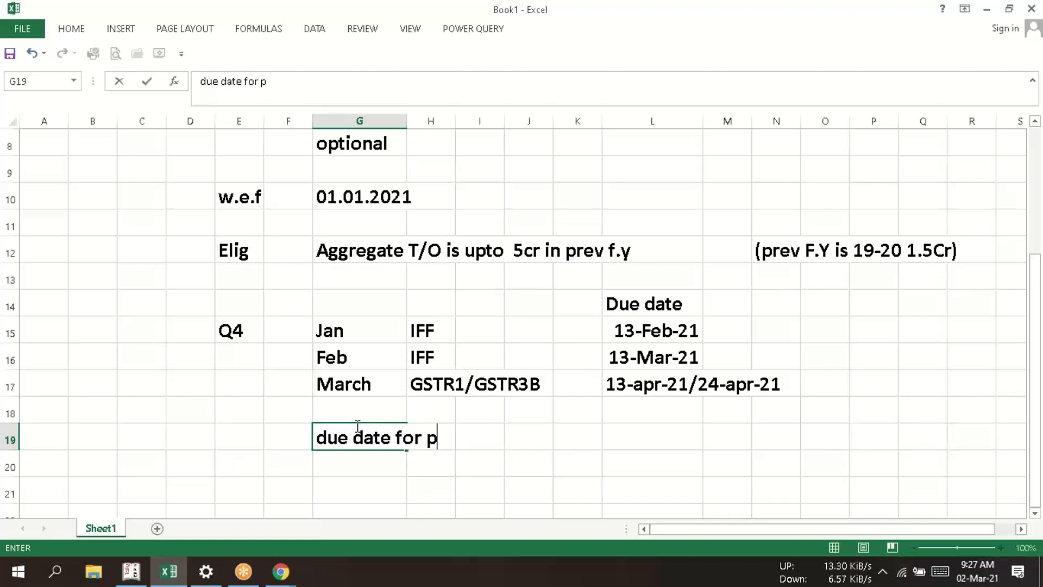
{"action": "type", "text": "ayme"}
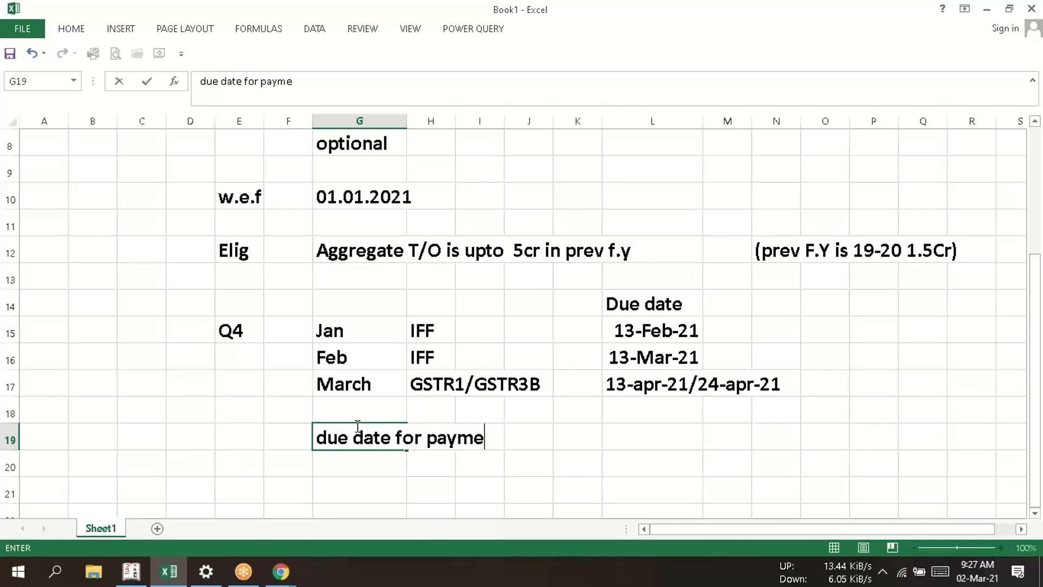
{"action": "type", "text": "nt"}
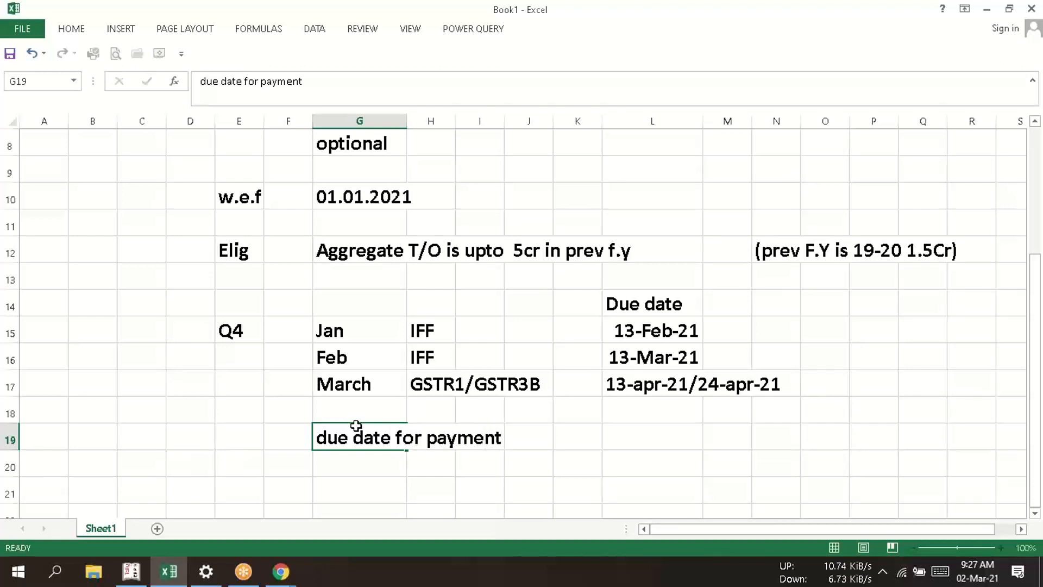
{"action": "key", "text": "Return"}
{"action": "key", "text": "Right"}
{"action": "key", "text": "Right"}
{"action": "key", "text": "Right"}
{"action": "key", "text": "Right"}
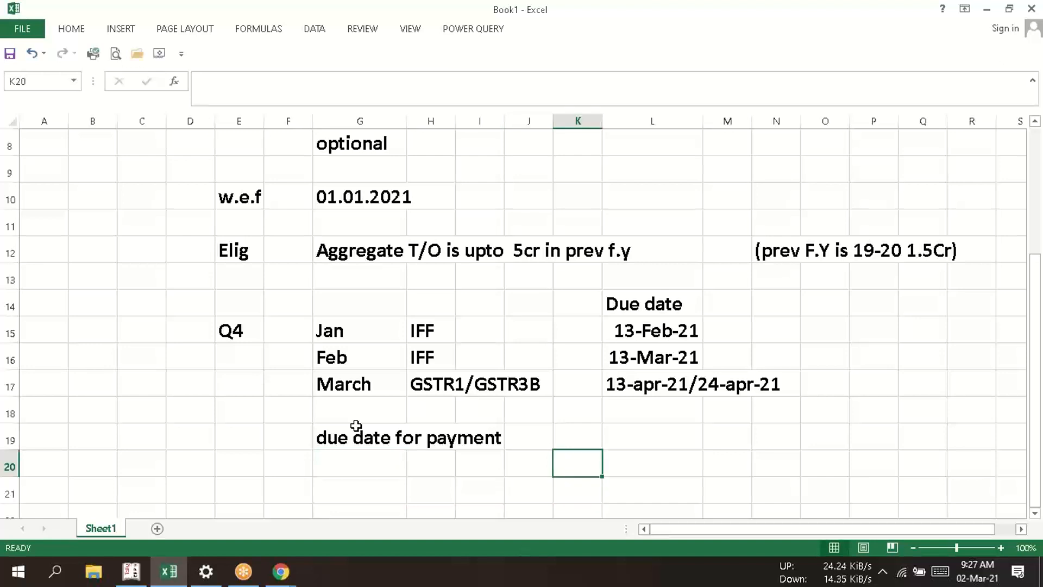
- Enter "25th of the following month" in cell K20 as the due date for payment
{"action": "type", "text": "25th"}
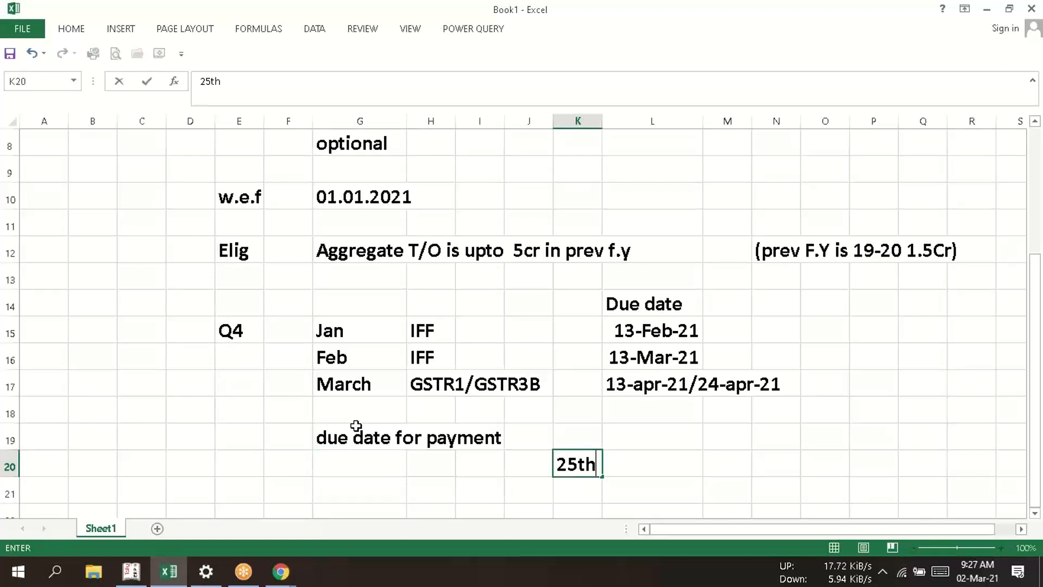
{"action": "type", "text": " of the "}
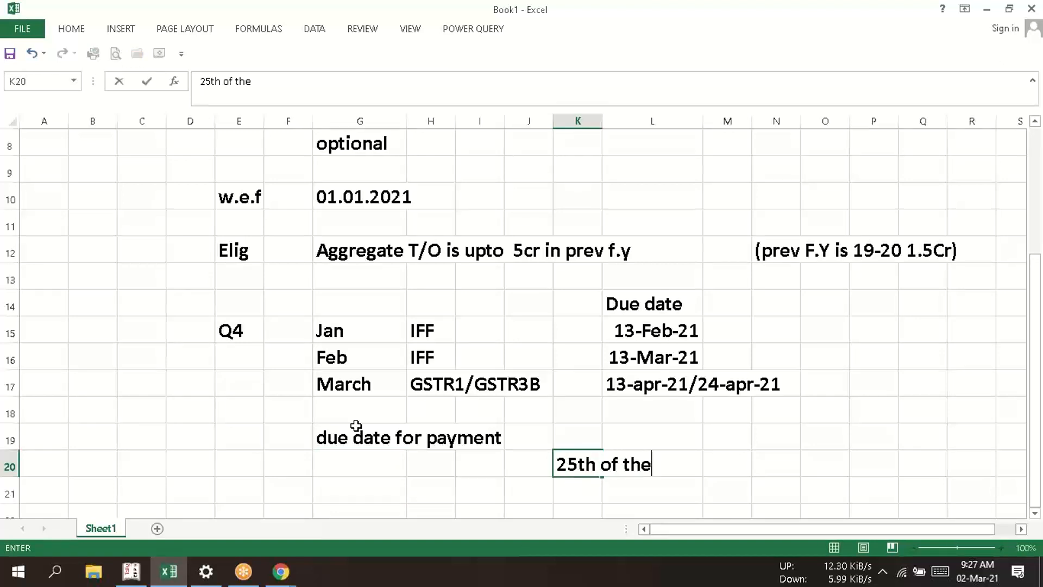
{"action": "type", "text": "follo"}
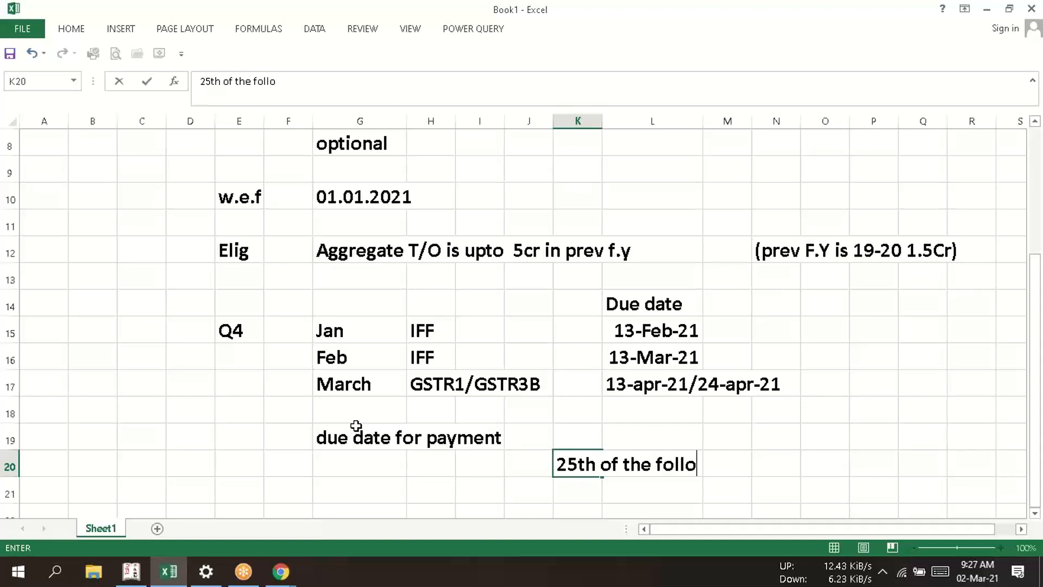
{"action": "type", "text": "wing"}
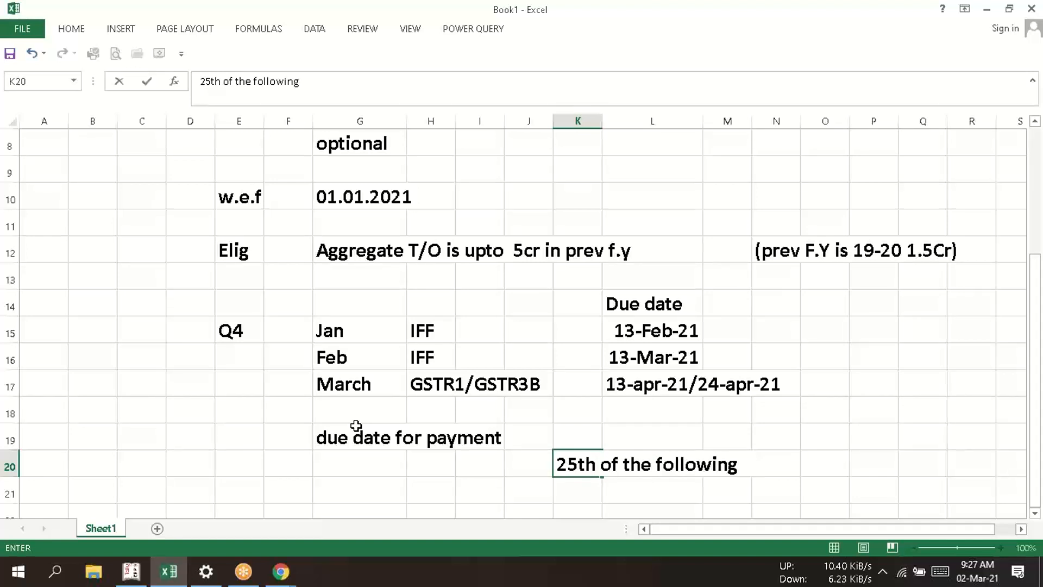
{"action": "type", "text": " month"}
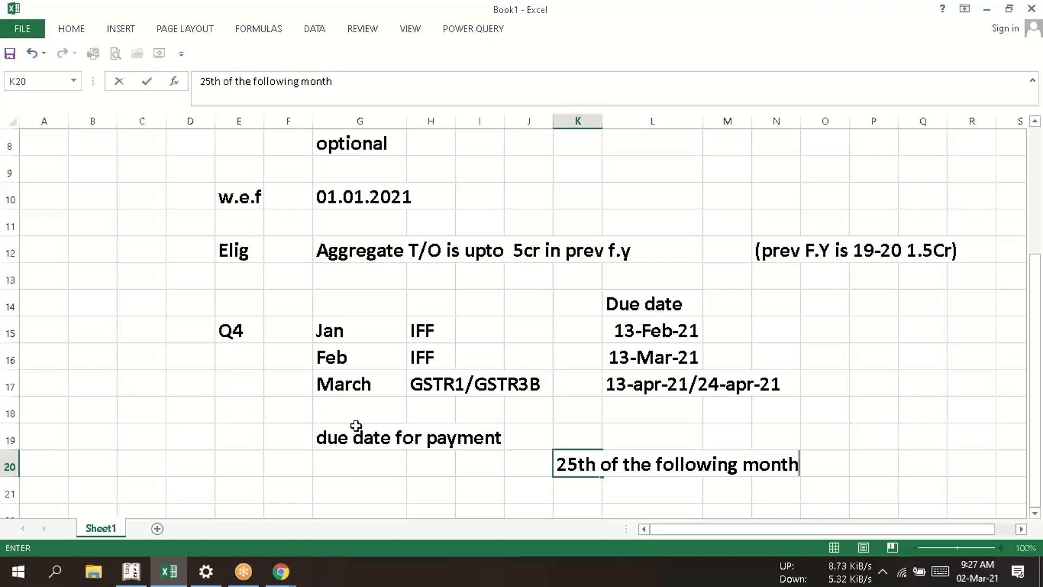
{"action": "key", "text": "Return"}
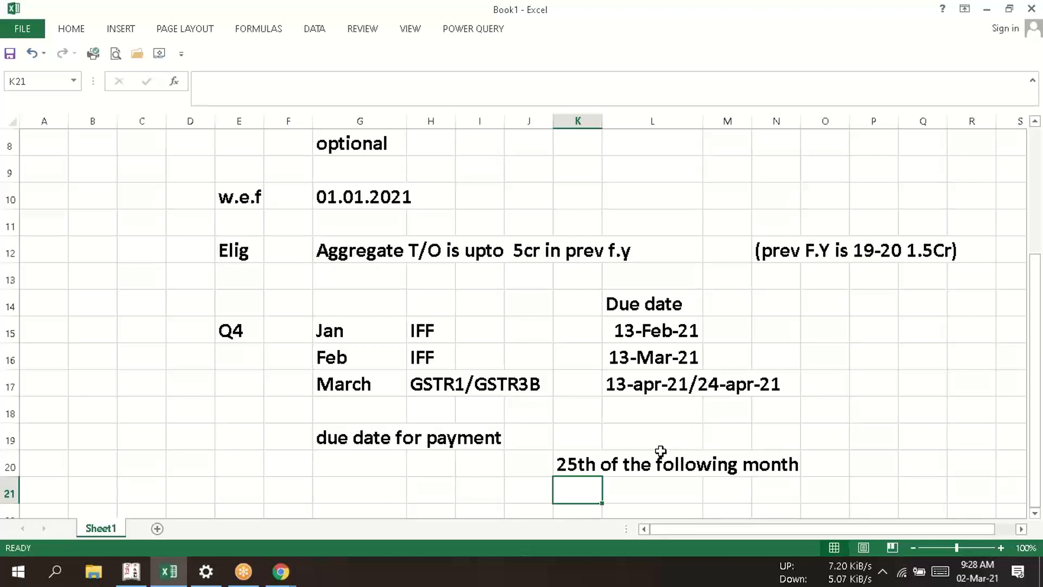
- Compare the payment due date in K20 with the March GSTR1/GSTR3B due dates in row 17
{"action": "left_click", "coordinate": [574, 465]}
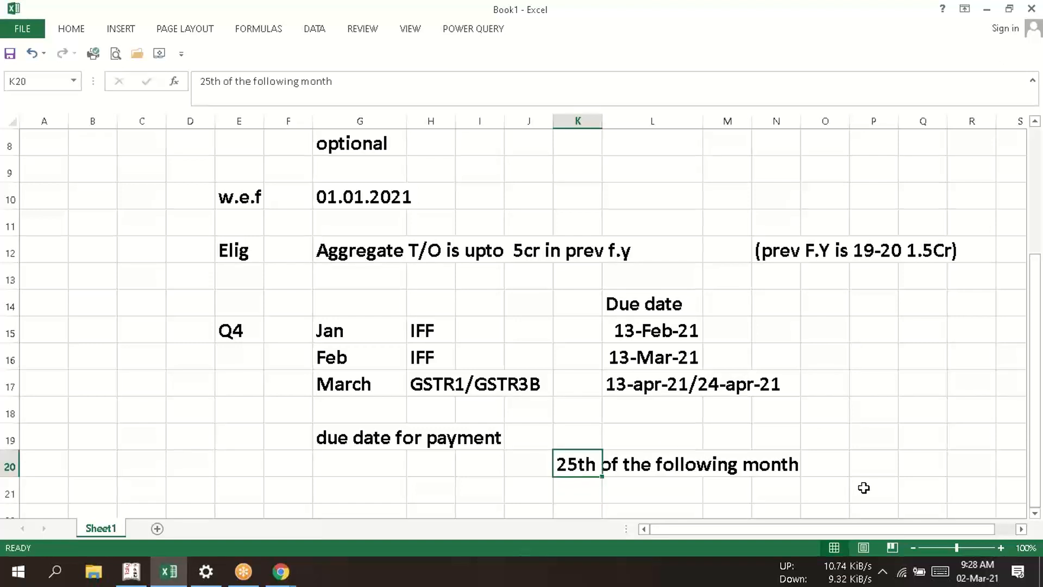
{"action": "left_click", "coordinate": [864, 487]}
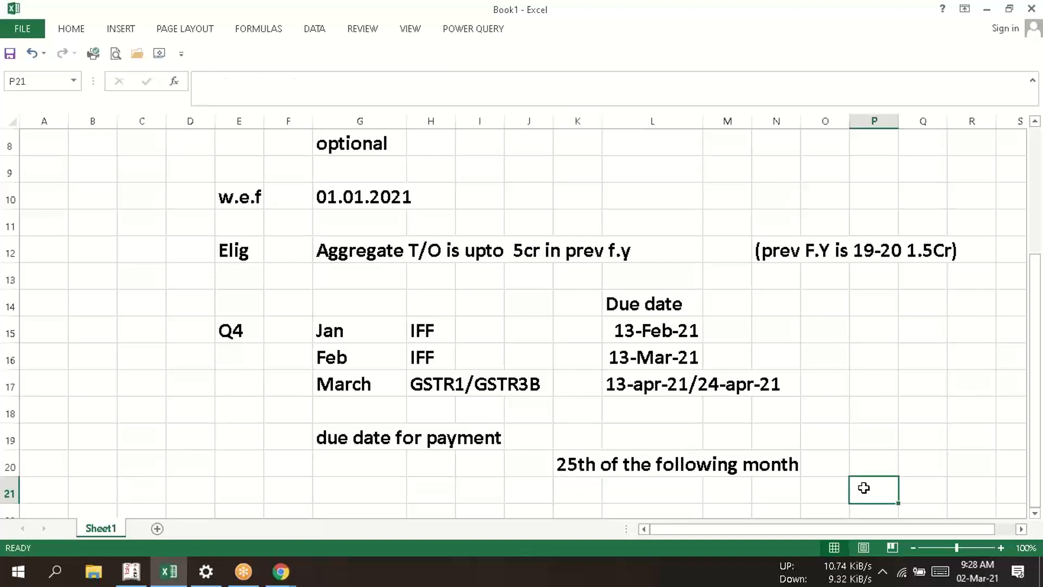
{"action": "left_click", "coordinate": [580, 467]}
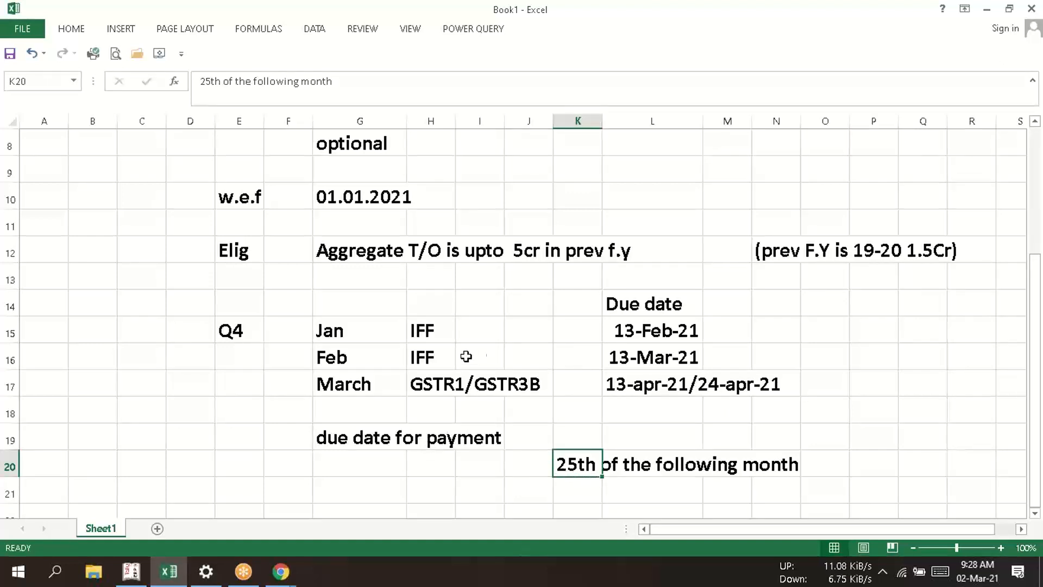
{"action": "left_click", "coordinate": [347, 382]}
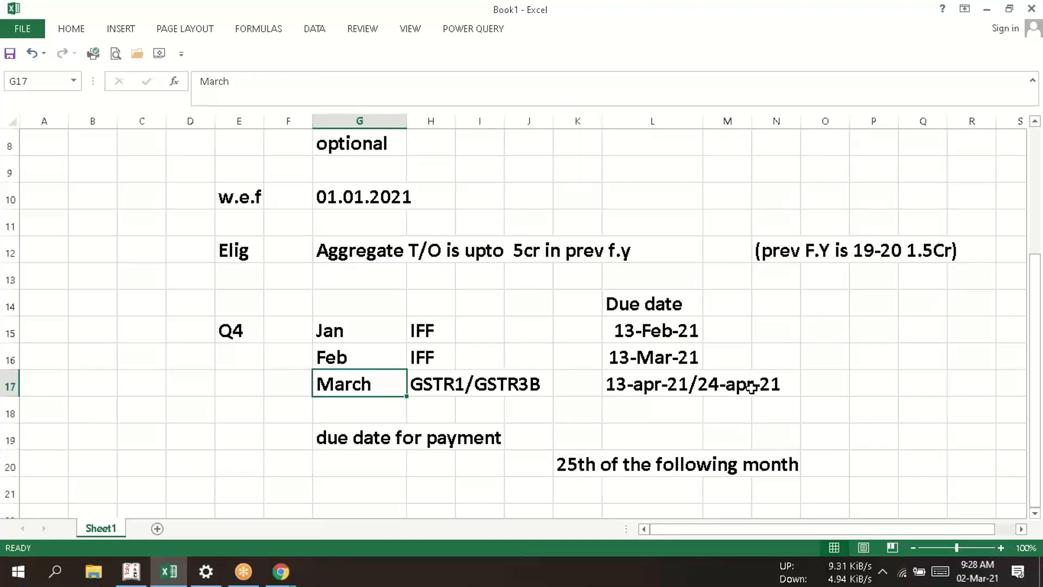
{"action": "left_click", "coordinate": [751, 387]}
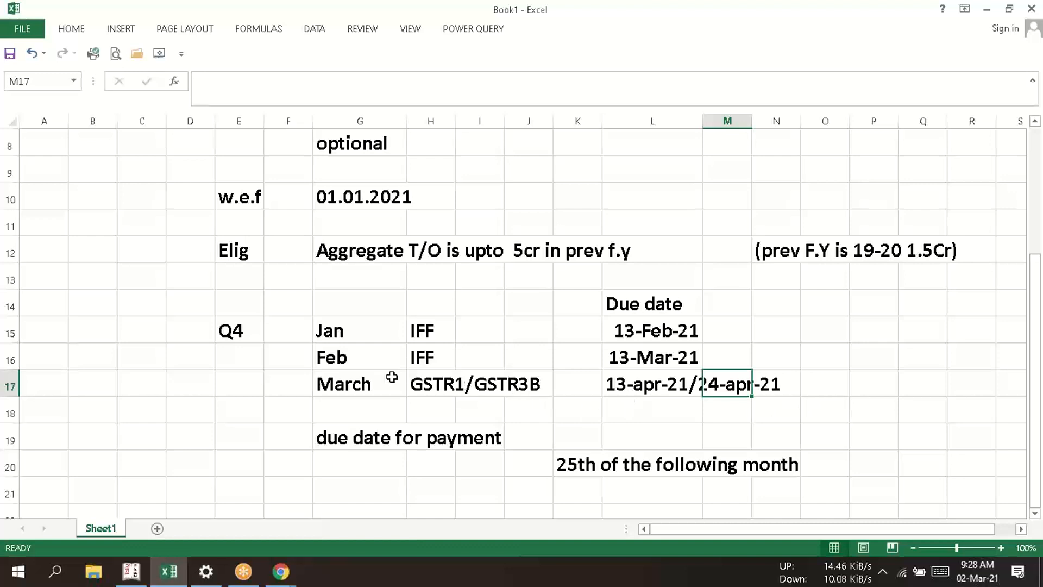
{"action": "left_click", "coordinate": [361, 379]}
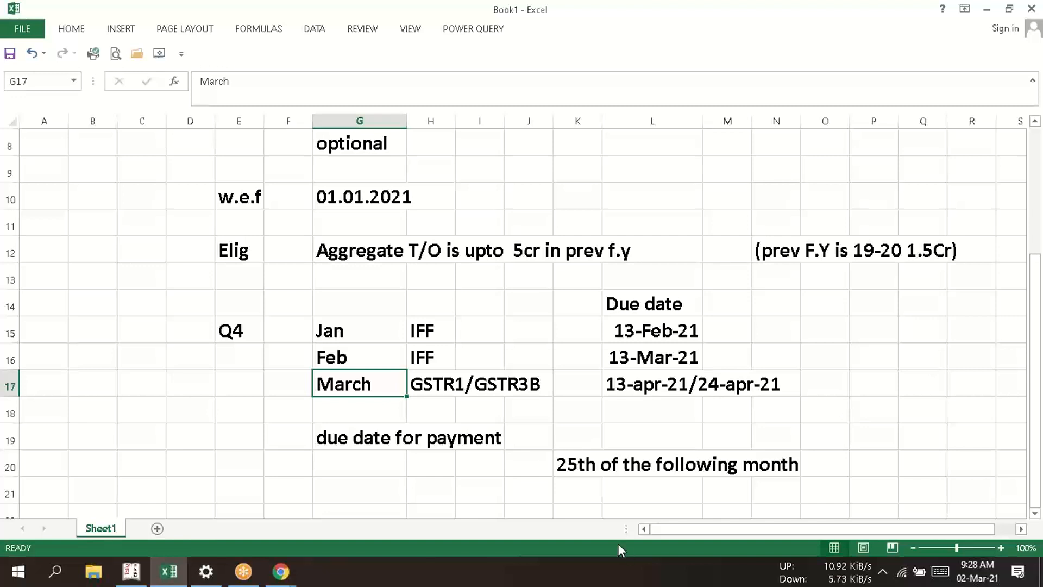
{"action": "left_click", "coordinate": [555, 463]}
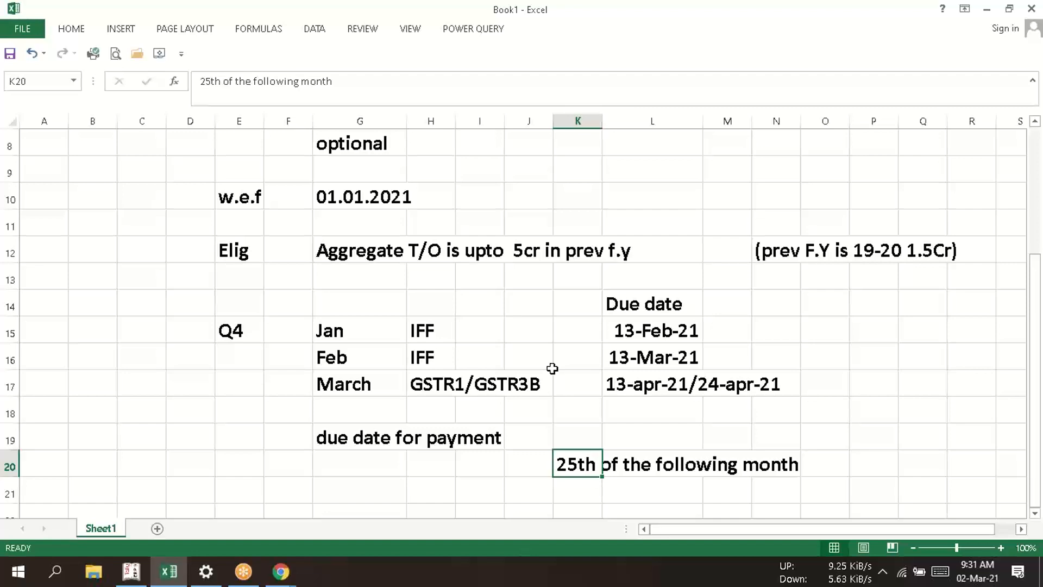
- Review the QRMP notes from the payment due date up to the Regular heading, then back down to the quarter's rows
{"action": "key", "text": "Up"}
{"action": "key", "text": "Up"}
{"action": "key", "text": "Up"}
{"action": "key", "text": "Up"}
{"action": "key", "text": "Up"}
{"action": "key", "text": "Up"}
{"action": "key", "text": "Up"}
{"action": "key", "text": "Up"}
{"action": "key", "text": "Up"}
{"action": "key", "text": "Up"}
{"action": "key", "text": "Up"}
{"action": "key", "text": "Up"}
{"action": "key", "text": "Up"}
{"action": "key", "text": "Up"}
{"action": "key", "text": "Up"}
{"action": "key", "text": "Up"}
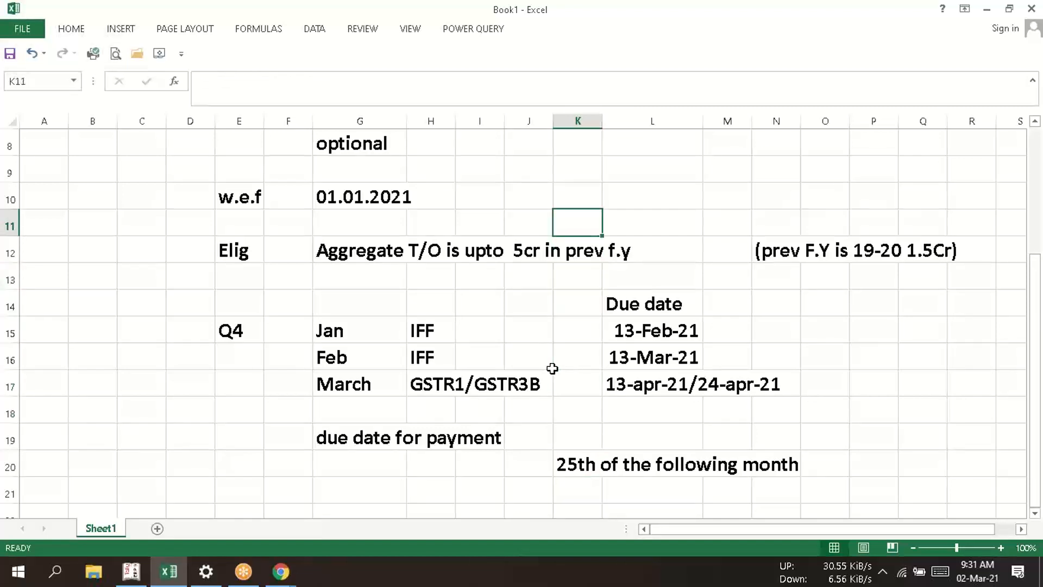
{"action": "key", "text": "Up"}
{"action": "key", "text": "Up"}
{"action": "key", "text": "Up"}
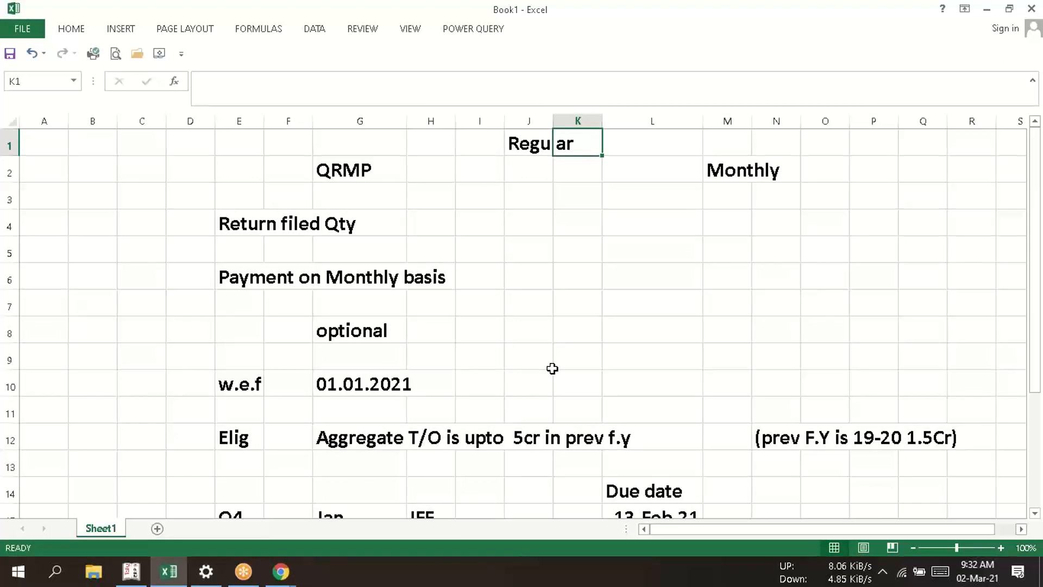
{"action": "key", "text": "Down"}
{"action": "key", "text": "Down"}
{"action": "key", "text": "Down"}
{"action": "key", "text": "Down"}
{"action": "key", "text": "Down"}
{"action": "key", "text": "Down"}
{"action": "key", "text": "Down"}
{"action": "key", "text": "Down"}
{"action": "key", "text": "Down"}
{"action": "key", "text": "Down"}
{"action": "key", "text": "Down"}
{"action": "key", "text": "Down"}
{"action": "key", "text": "Down"}
{"action": "key", "text": "Down"}
{"action": "key", "text": "Down"}
{"action": "key", "text": "Down"}
{"action": "key", "text": "Down"}
{"action": "key", "text": "Down"}
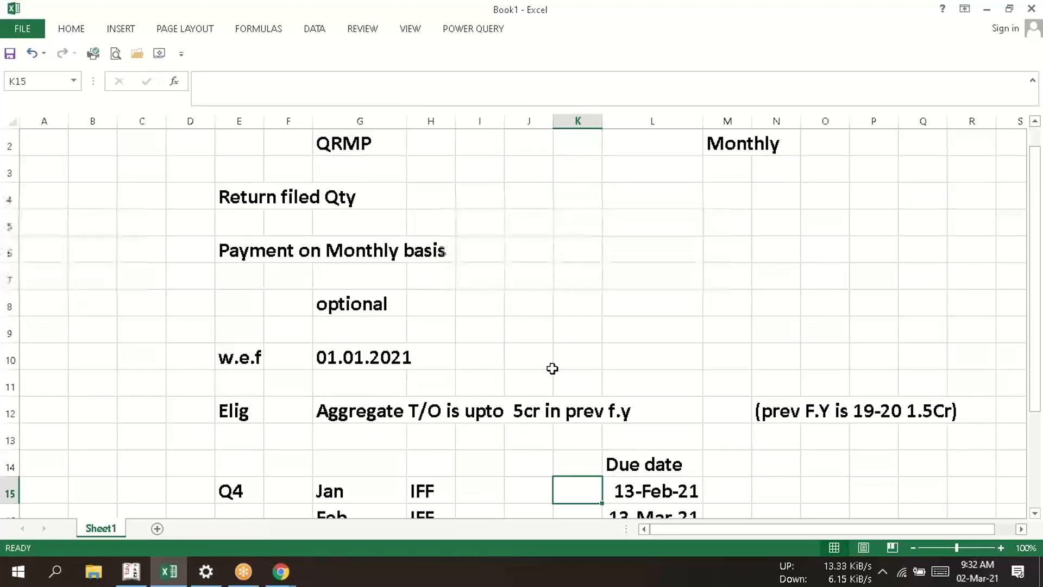
- Examine the Q4 IFF entries, their due dates in column L and the payment due date below them
{"action": "key", "text": "Up"}
{"action": "key", "text": "Up"}
{"action": "key", "text": "Up"}
{"action": "key", "text": "Up"}
{"action": "key", "text": "Left"}
{"action": "key", "text": "Left"}
{"action": "key", "text": "Left"}
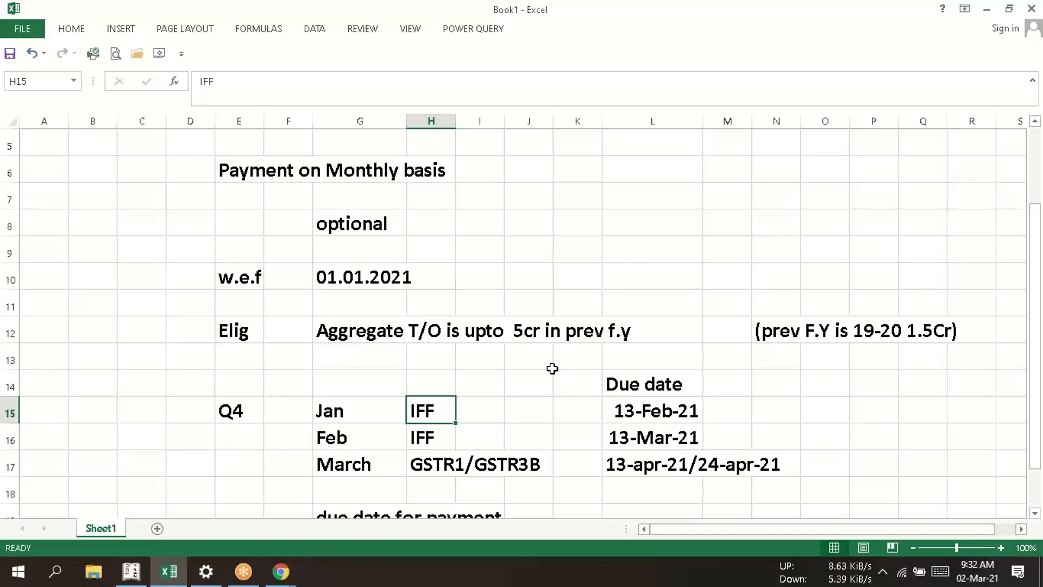
{"action": "key", "text": "Right"}
{"action": "key", "text": "Right"}
{"action": "key", "text": "Right"}
{"action": "key", "text": "Right"}
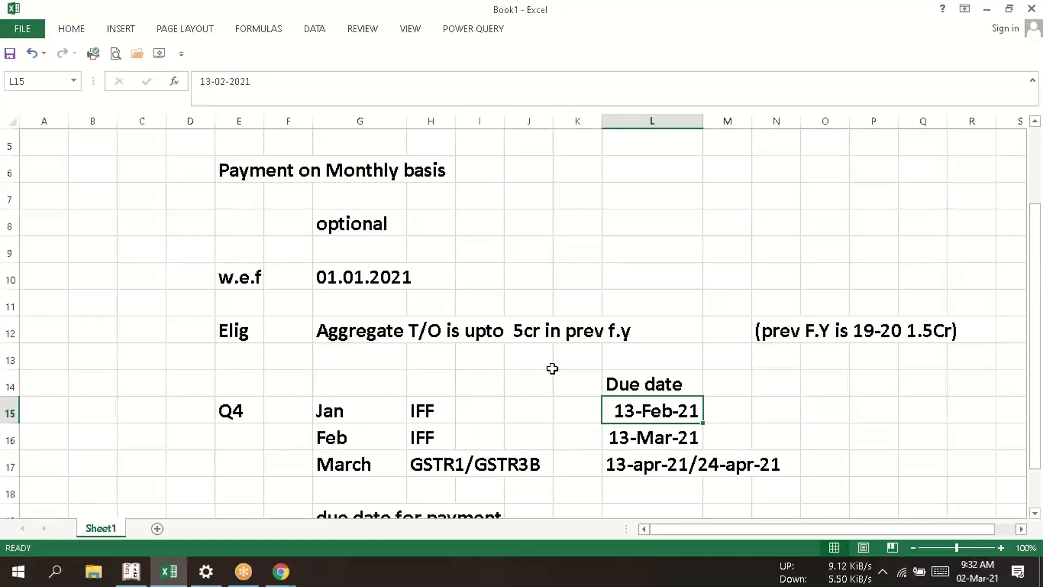
{"action": "key", "text": "Down"}
{"action": "key", "text": "Down"}
{"action": "key", "text": "Down"}
{"action": "key", "text": "Down"}
{"action": "key", "text": "Down"}
{"action": "key", "text": "Down"}
{"action": "key", "text": "Down"}
{"action": "key", "text": "Down"}
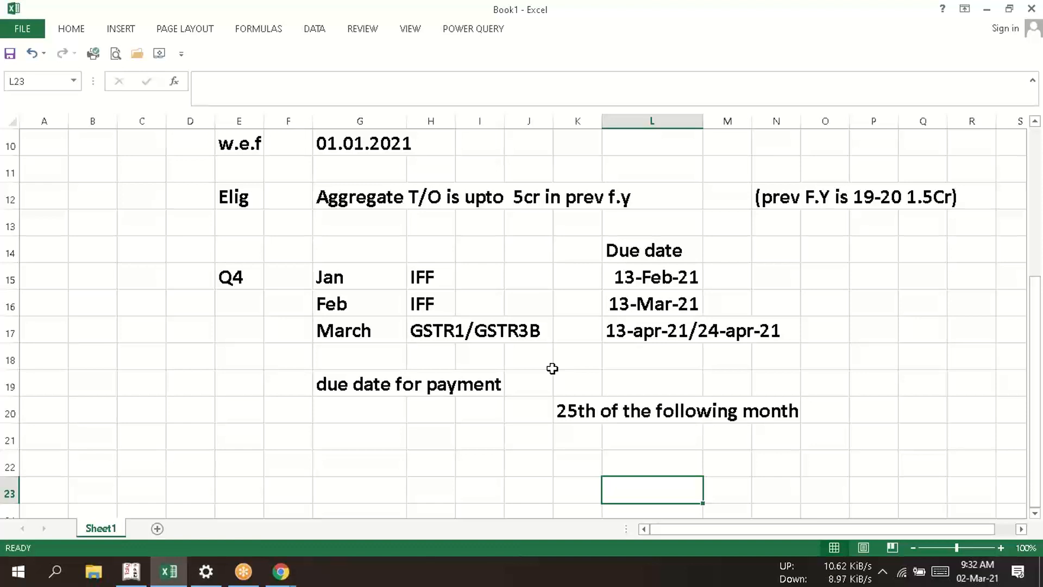
{"action": "key", "text": "Up"}
{"action": "key", "text": "Up"}
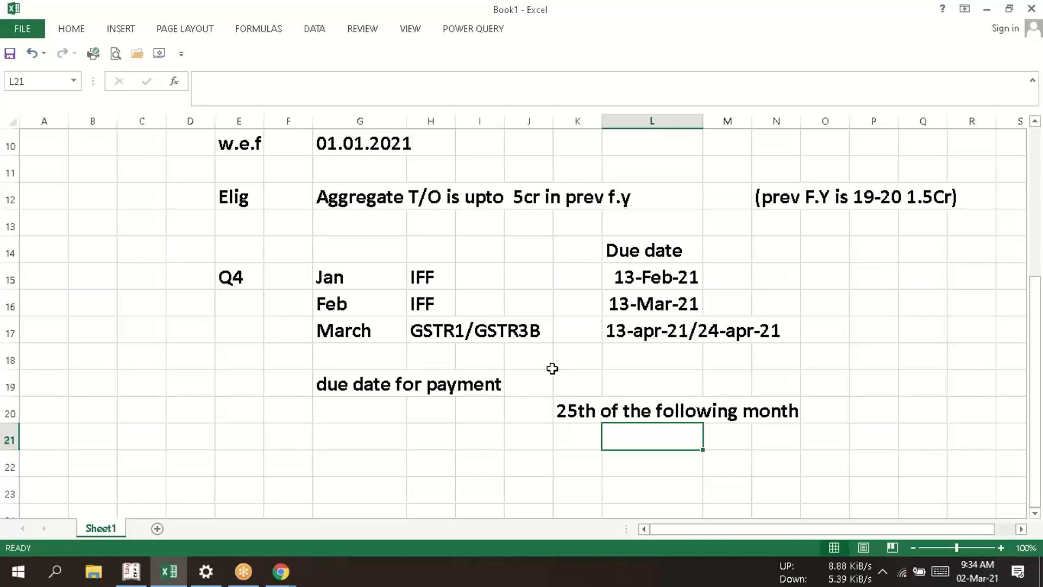
{"action": "left_click", "coordinate": [474, 444]}
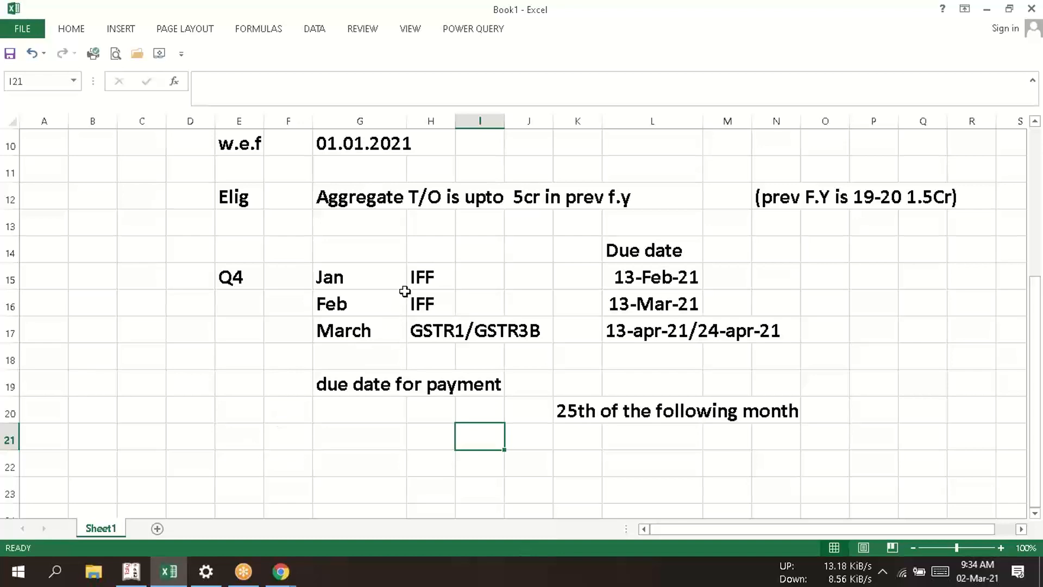
{"action": "left_click", "coordinate": [420, 283]}
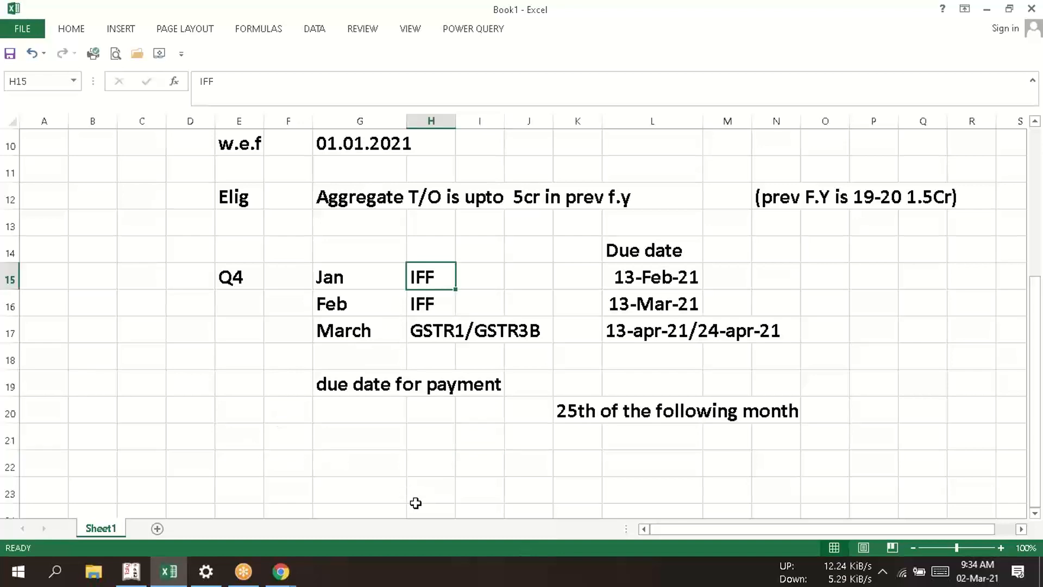
- Switch to Tally.ERP 9 and open the November 2019 vouchers from the Purchase Register
{"action": "left_click", "coordinate": [129, 579]}
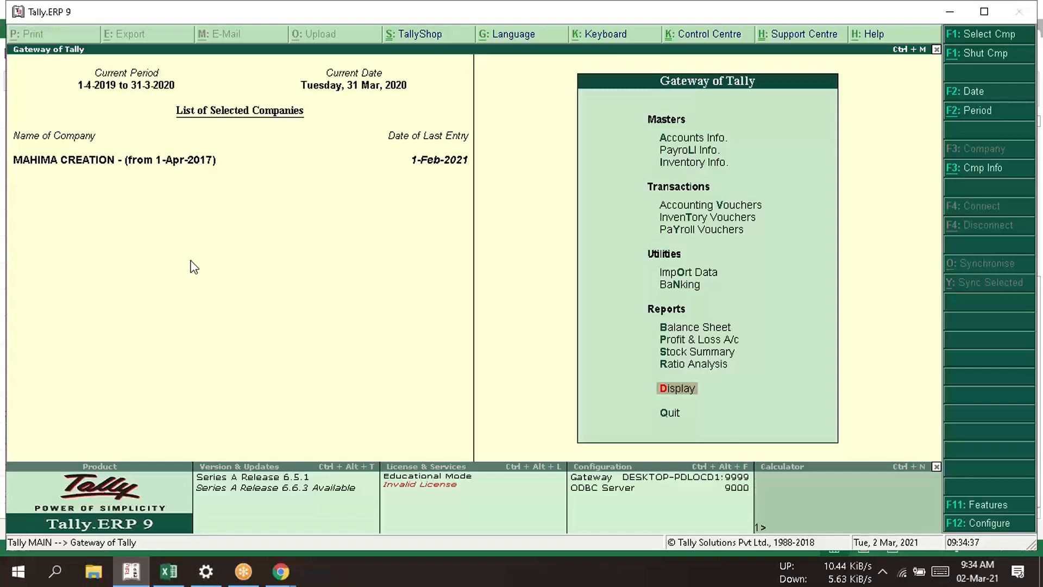
{"action": "key", "text": "Return"}
{"action": "key", "text": "a"}
{"action": "key", "text": "u"}
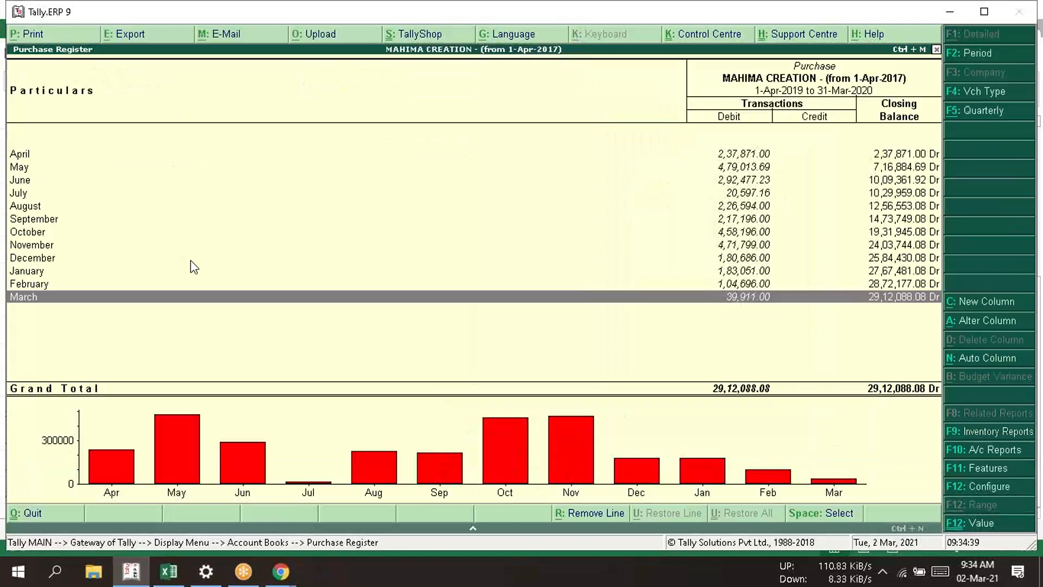
{"action": "key", "text": "Up"}
{"action": "key", "text": "Up"}
{"action": "key", "text": "Up"}
{"action": "key", "text": "Up"}
{"action": "key", "text": "Return"}
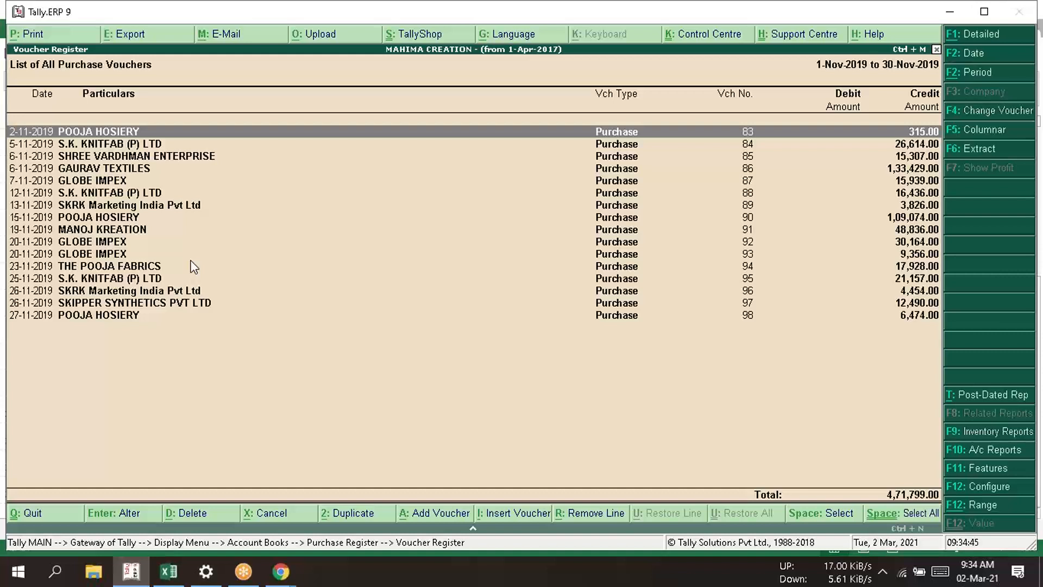
- Look through the suppliers and amounts in the November 2019 purchase voucher list
{"action": "key", "text": "Down"}
{"action": "key", "text": "Down"}
{"action": "key", "text": "Down"}
{"action": "key", "text": "Down"}
{"action": "key", "text": "Down"}
{"action": "key", "text": "Down"}
{"action": "key", "text": "Down"}
{"action": "key", "text": "Down"}
{"action": "key", "text": "Down"}
{"action": "key", "text": "Down"}
{"action": "key", "text": "Down"}
{"action": "key", "text": "Down"}
{"action": "key", "text": "Down"}
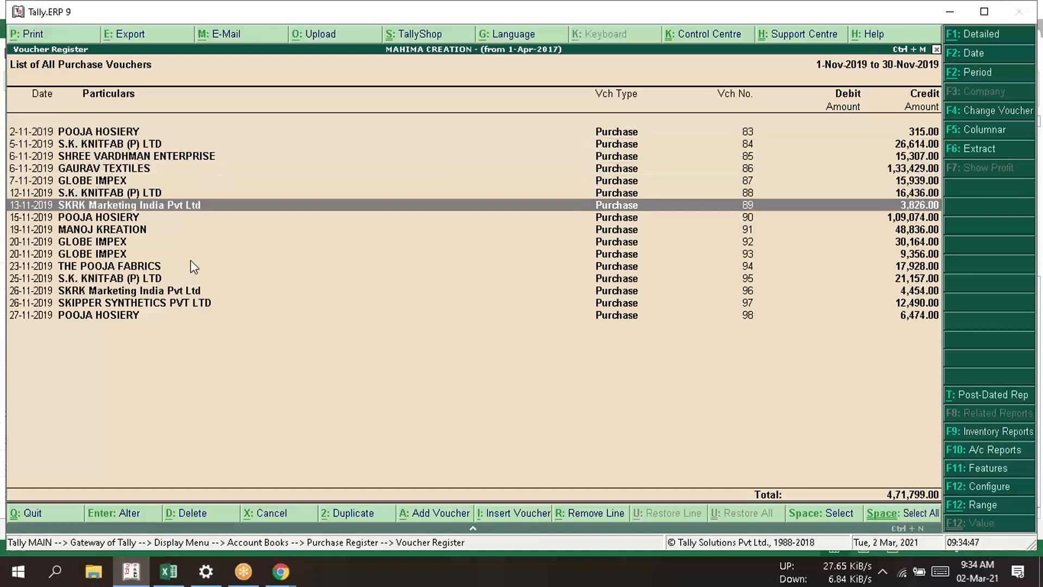
{"action": "key", "text": "Down"}
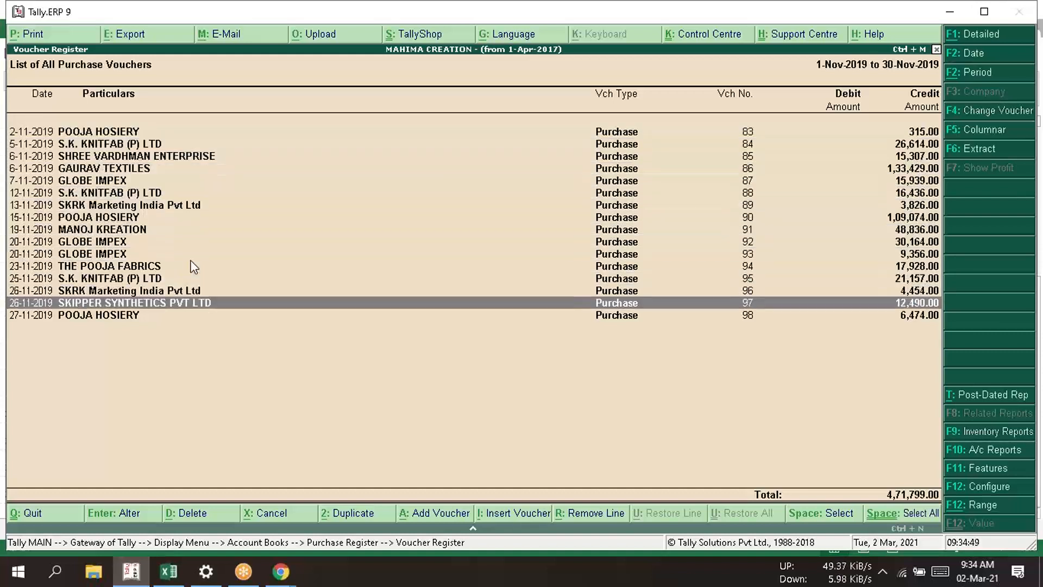
{"action": "key", "text": "Up"}
{"action": "key", "text": "Up"}
{"action": "key", "text": "Up"}
{"action": "key", "text": "Up"}
{"action": "key", "text": "Up"}
{"action": "key", "text": "Up"}
{"action": "key", "text": "Up"}
{"action": "key", "text": "Up"}
{"action": "key", "text": "Up"}
{"action": "key", "text": "Up"}
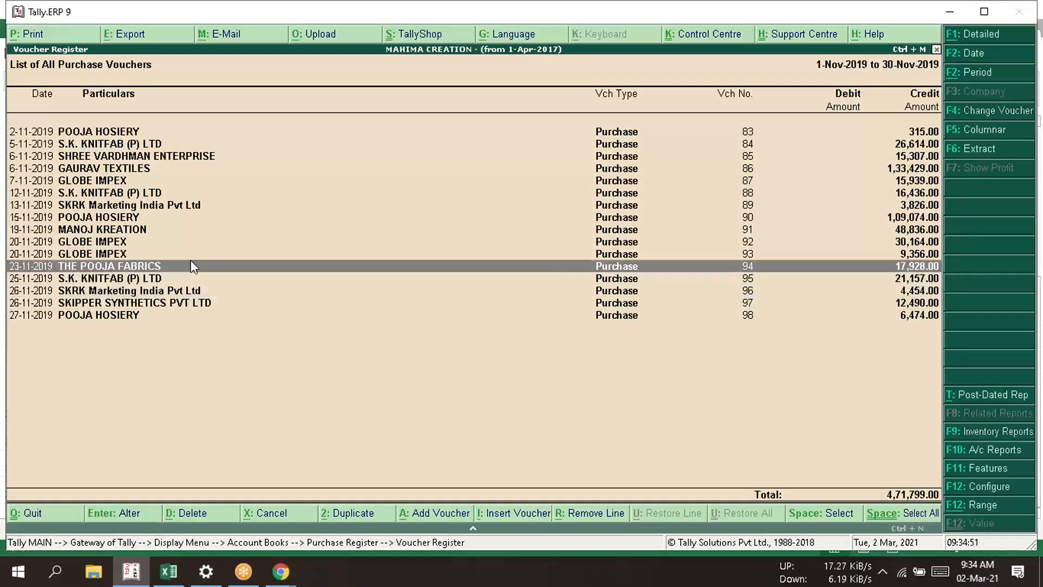
{"action": "key", "text": "Up"}
{"action": "key", "text": "Up"}
{"action": "key", "text": "Up"}
{"action": "key", "text": "Up"}
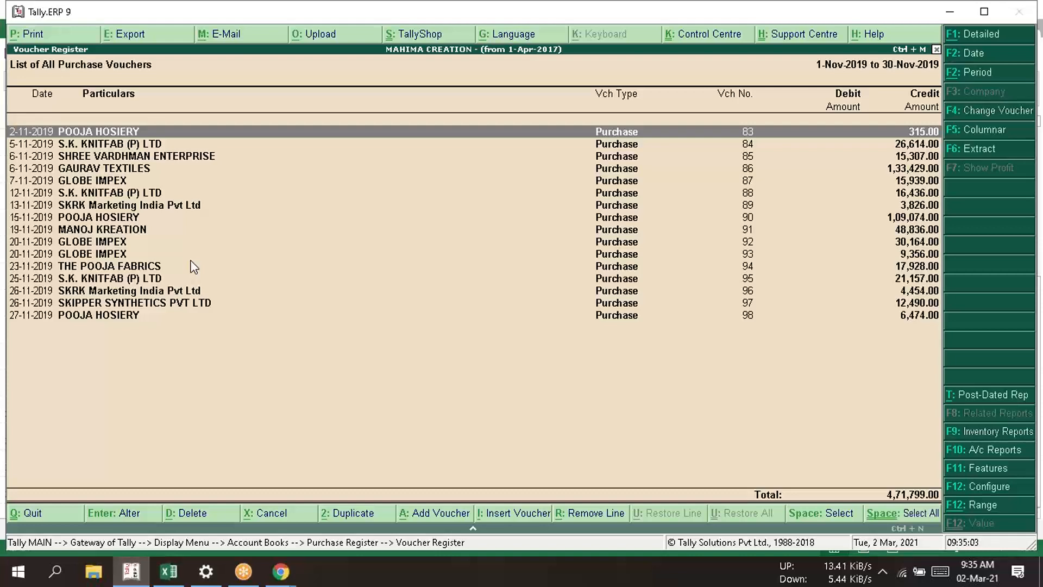
- Leave the purchase vouchers and open the November 2019 vouchers from the Sales Register
{"action": "key", "text": "Escape"}
{"action": "key", "text": "Escape"}
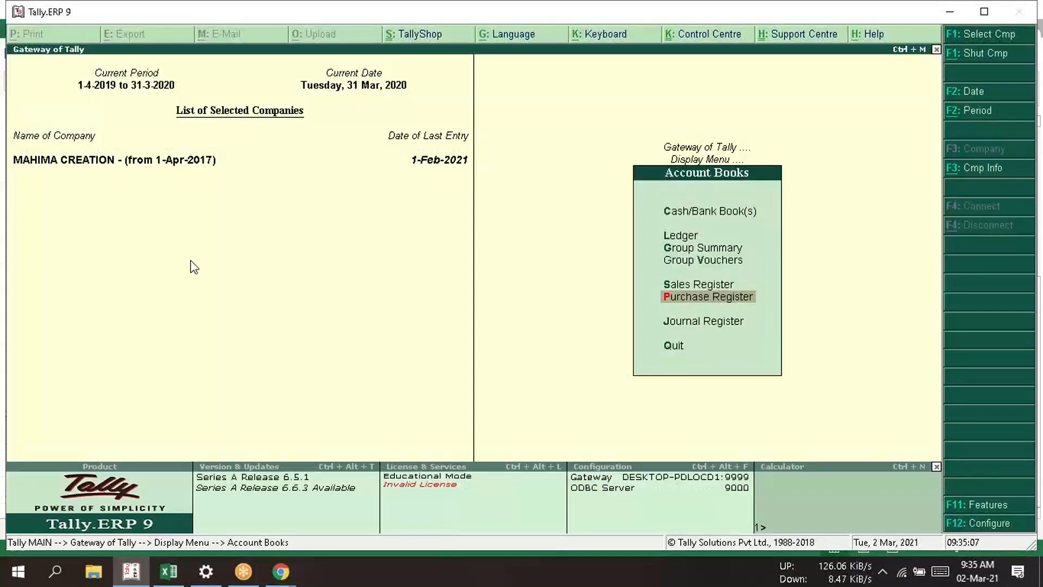
{"action": "key", "text": "Up"}
{"action": "key", "text": "Return"}
{"action": "key", "text": "Up"}
{"action": "key", "text": "Up"}
{"action": "key", "text": "Up"}
{"action": "key", "text": "Up"}
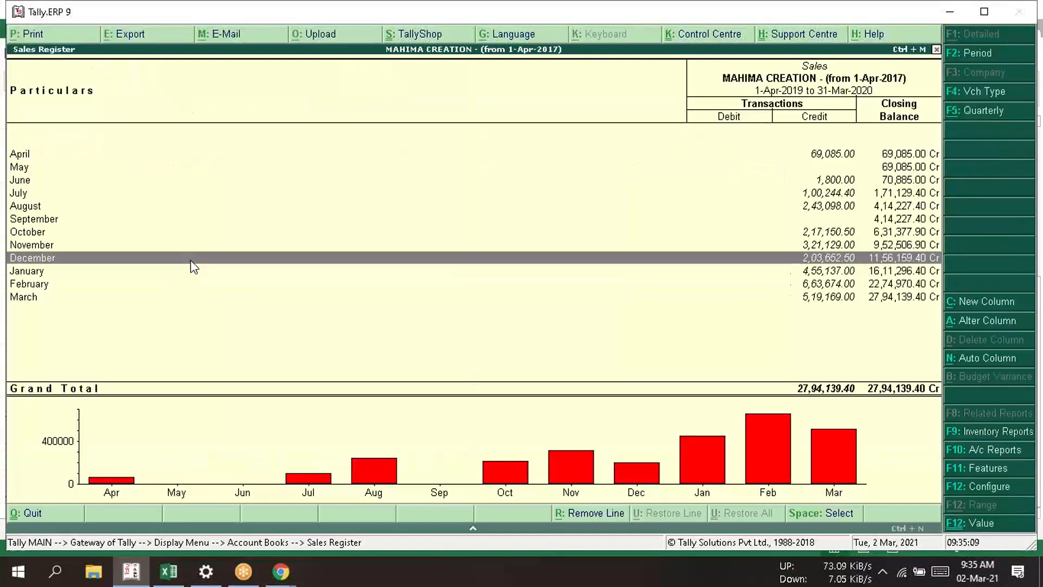
{"action": "key", "text": "Return"}
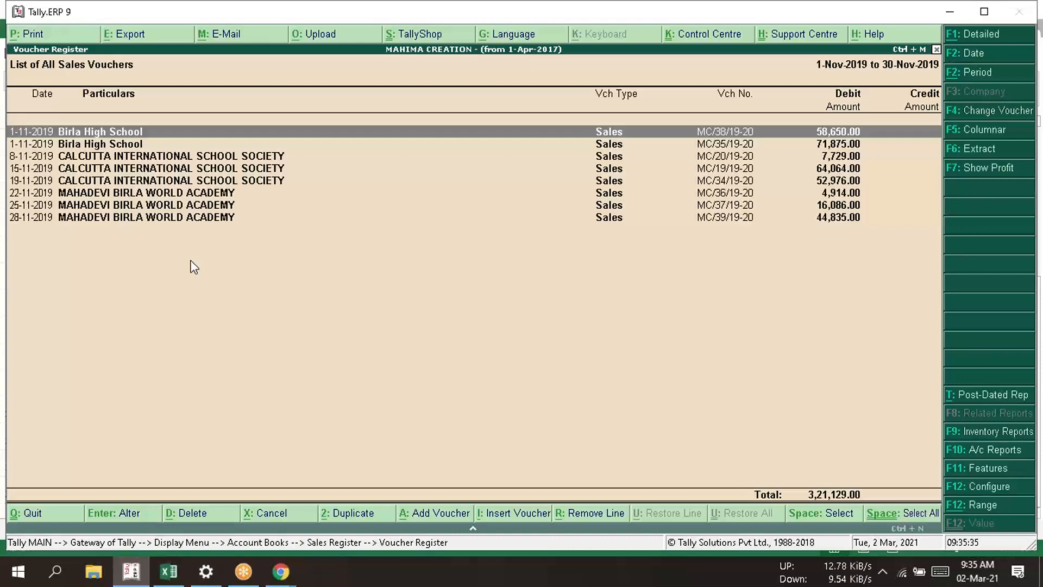
- Switch back to Excel and enter "step" in cell E22 and 1 in cell F22 below the payment due date
{"action": "key", "text": "alt+Tab"}
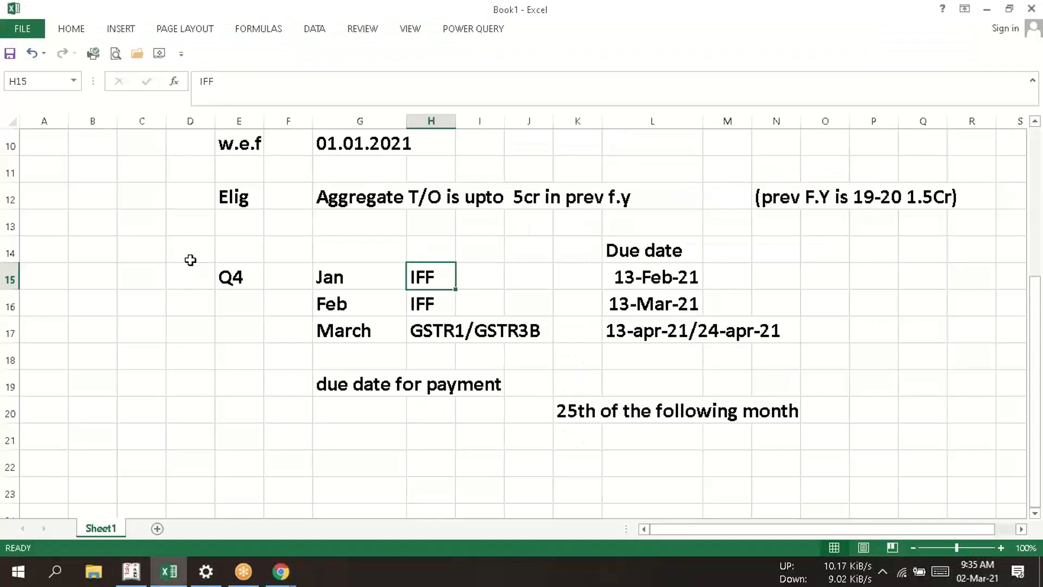
{"action": "key", "text": "Down"}
{"action": "key", "text": "Down"}
{"action": "key", "text": "Down"}
{"action": "key", "text": "Down"}
{"action": "key", "text": "Down"}
{"action": "key", "text": "Down"}
{"action": "key", "text": "Down"}
{"action": "key", "text": "Down"}
{"action": "key", "text": "Down"}
{"action": "key", "text": "Down"}
{"action": "key", "text": "Down"}
{"action": "key", "text": "Down"}
{"action": "key", "text": "Down"}
{"action": "key", "text": "Down"}
{"action": "key", "text": "Down"}
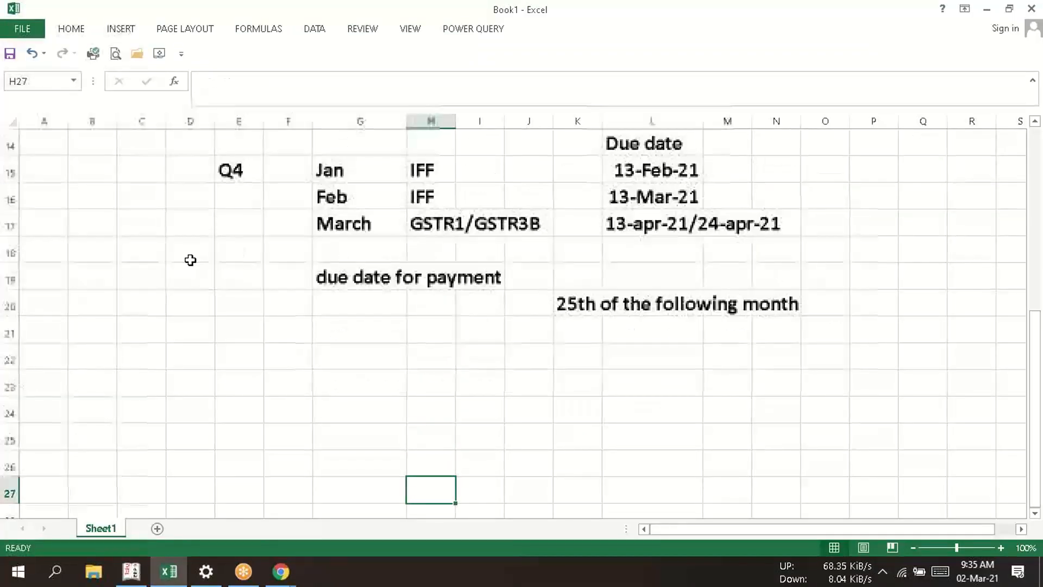
{"action": "key", "text": "Up"}
{"action": "key", "text": "Up"}
{"action": "key", "text": "Up"}
{"action": "key", "text": "Up"}
{"action": "key", "text": "Up"}
{"action": "key", "text": "Up"}
{"action": "key", "text": "Up"}
{"action": "key", "text": "Up"}
{"action": "key", "text": "Left"}
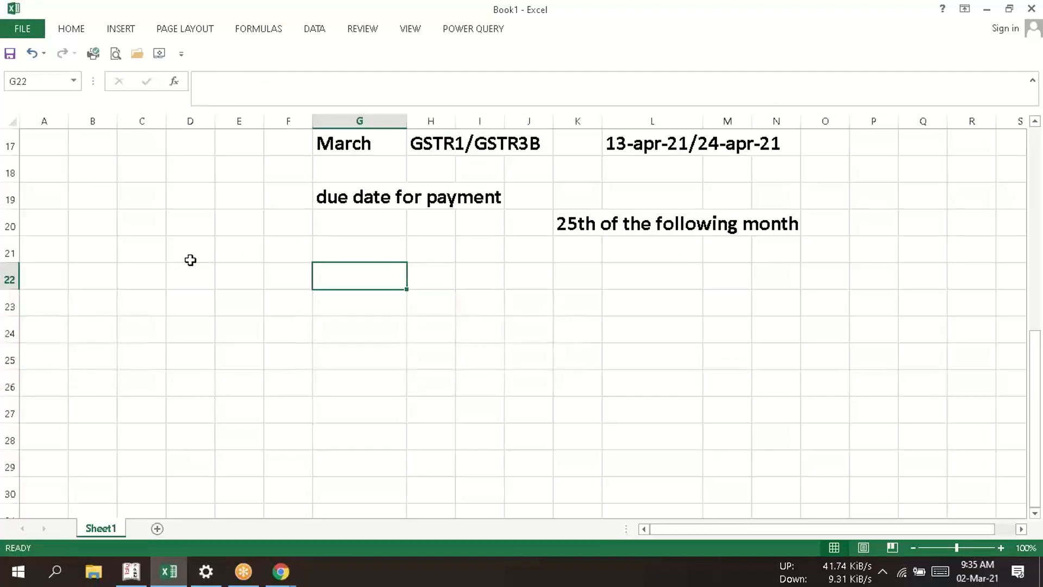
{"action": "key", "text": "Left"}
{"action": "key", "text": "Left"}
{"action": "type", "text": "s"}
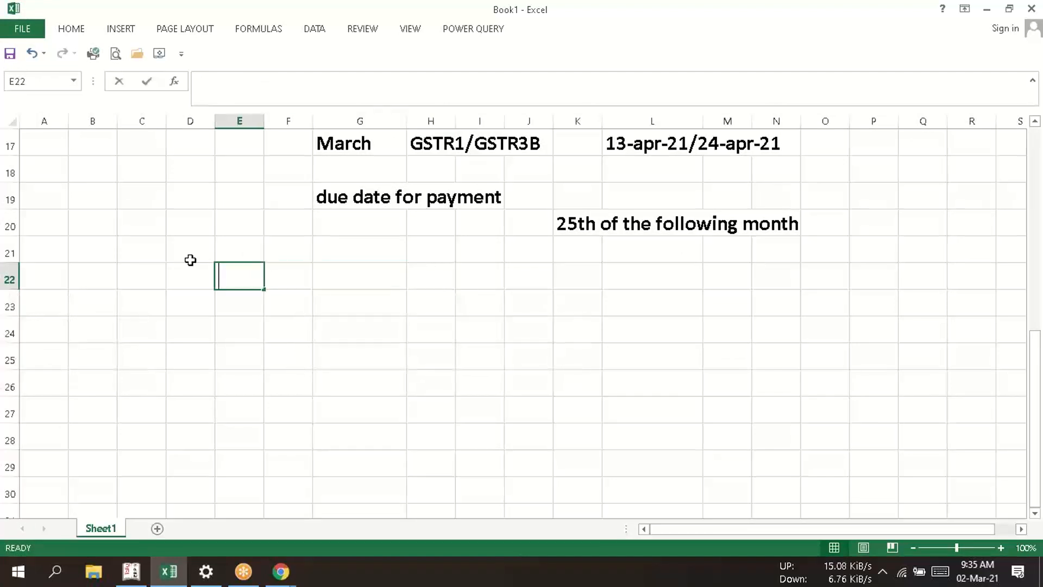
{"action": "type", "text": "tep"}
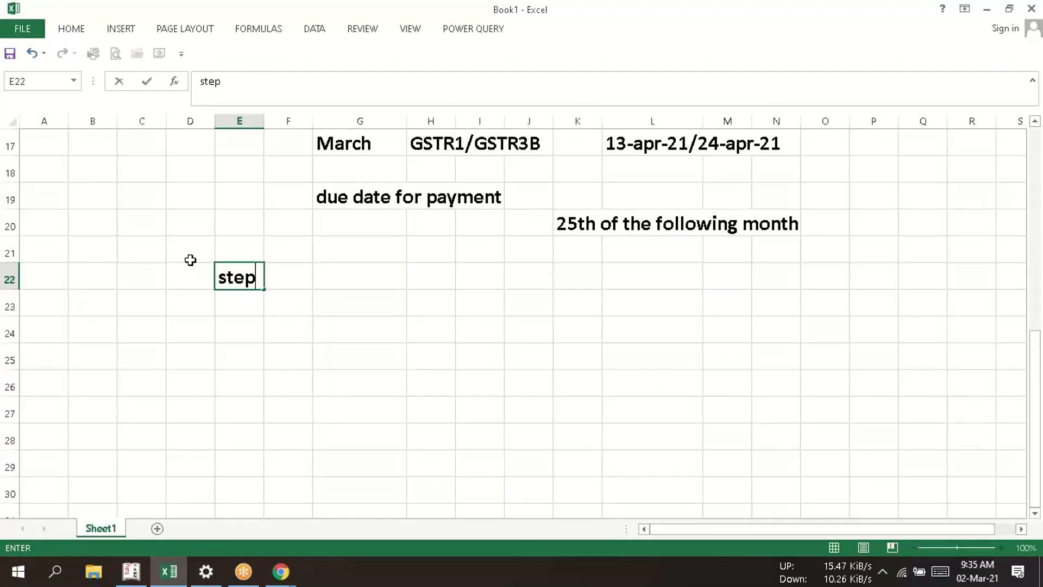
{"action": "key", "text": "Right"}
{"action": "type", "text": "1"}
{"action": "key", "text": "Right"}
{"action": "key", "text": "Down"}
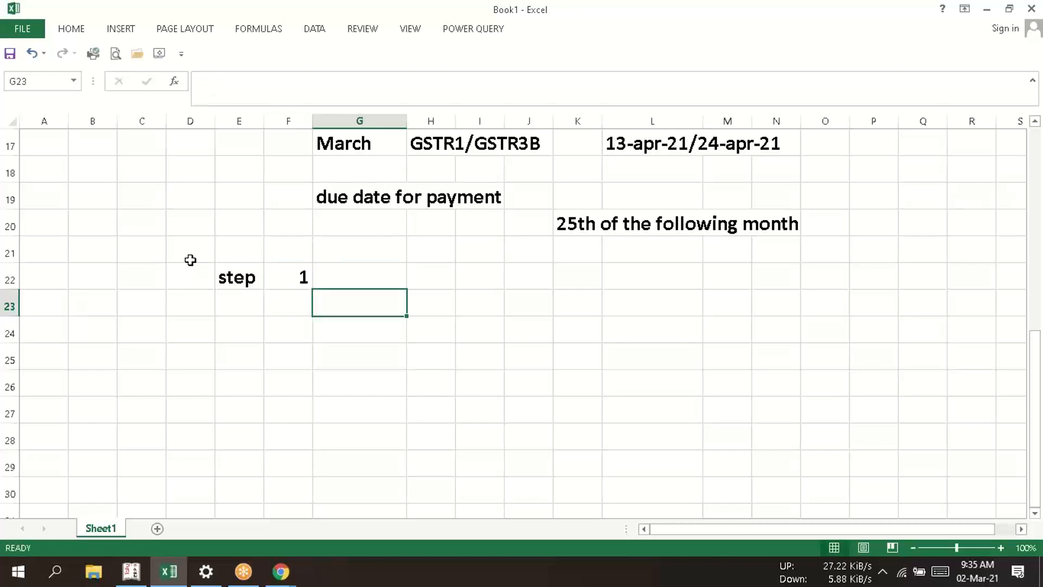
- Enter "Check the outward supply" in cell G24 as the instruction for step 1
{"action": "key", "text": "Down"}
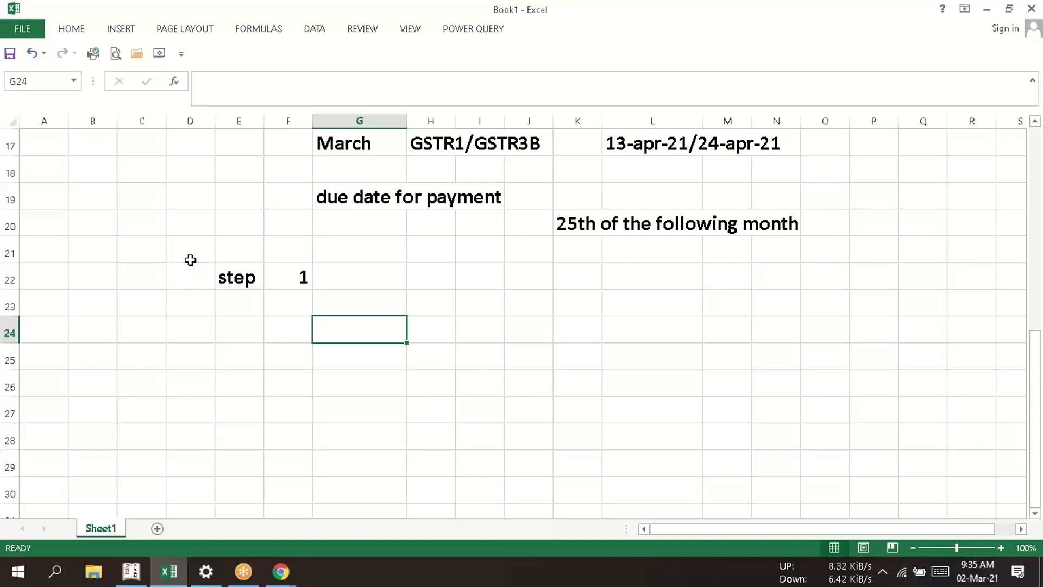
{"action": "type", "text": "Check "}
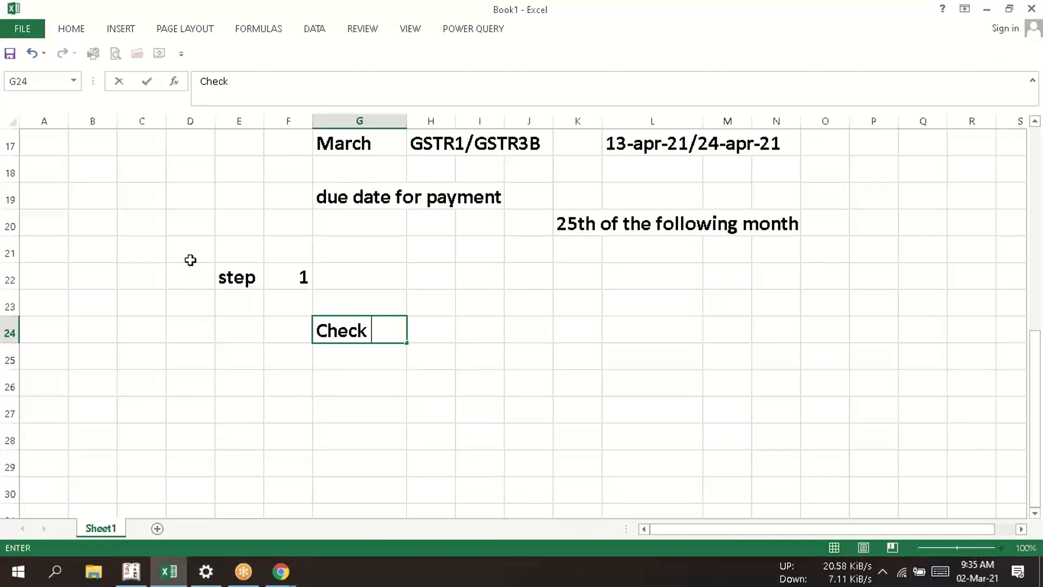
{"action": "type", "text": "the out"}
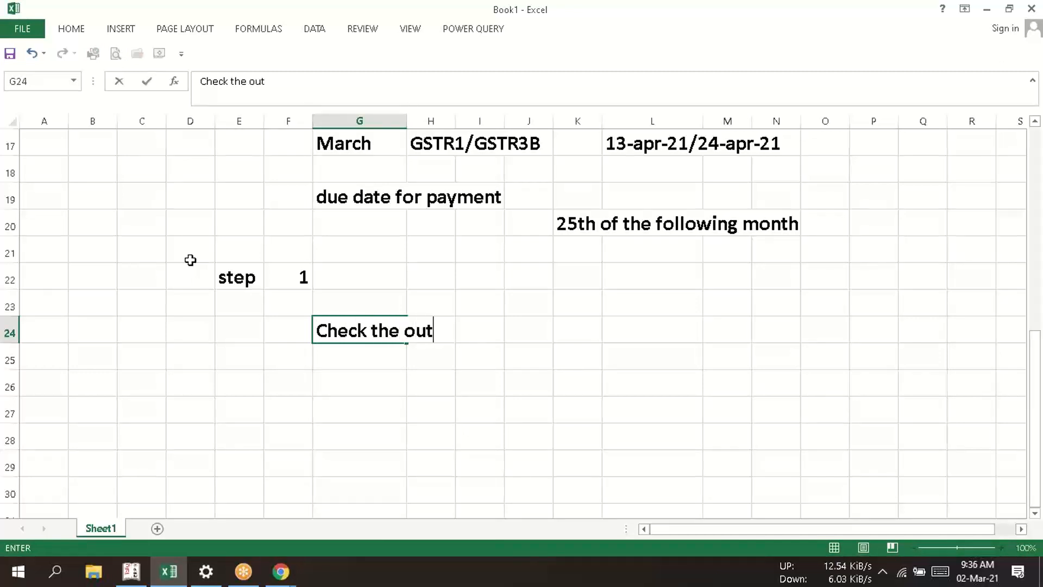
{"action": "type", "text": "ward supply"}
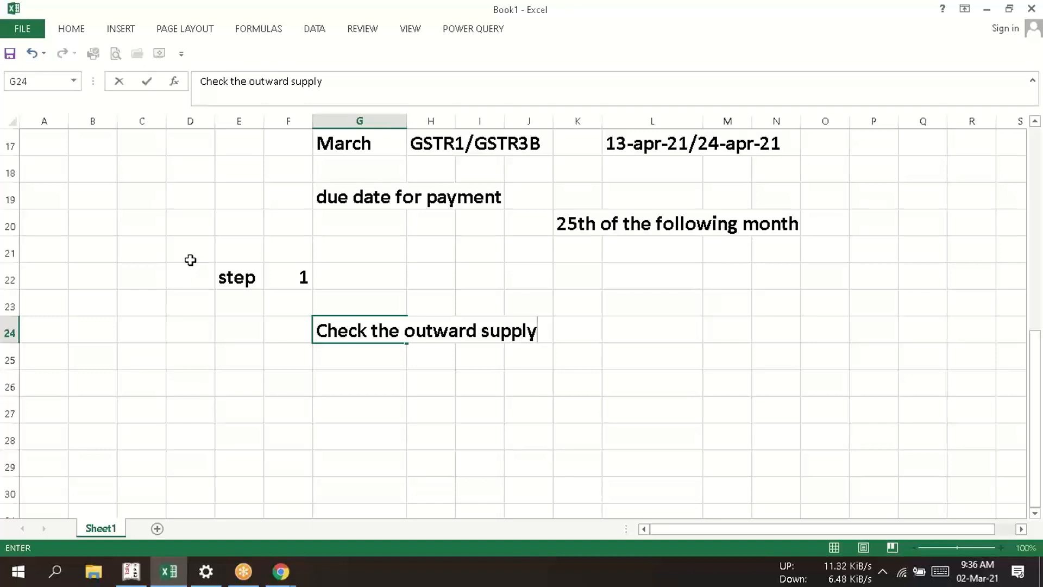
{"action": "key", "text": "Return"}
{"action": "key", "text": "Return"}
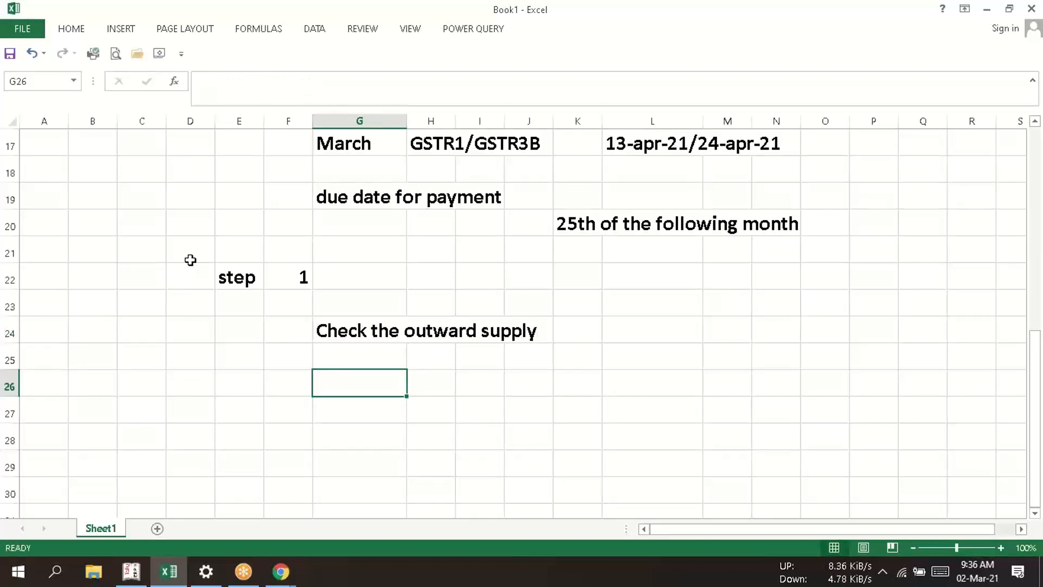
- List the supply types "B2B" in cell G26 and "B2C" in cell G28 under the instruction
{"action": "type", "text": "B@"}
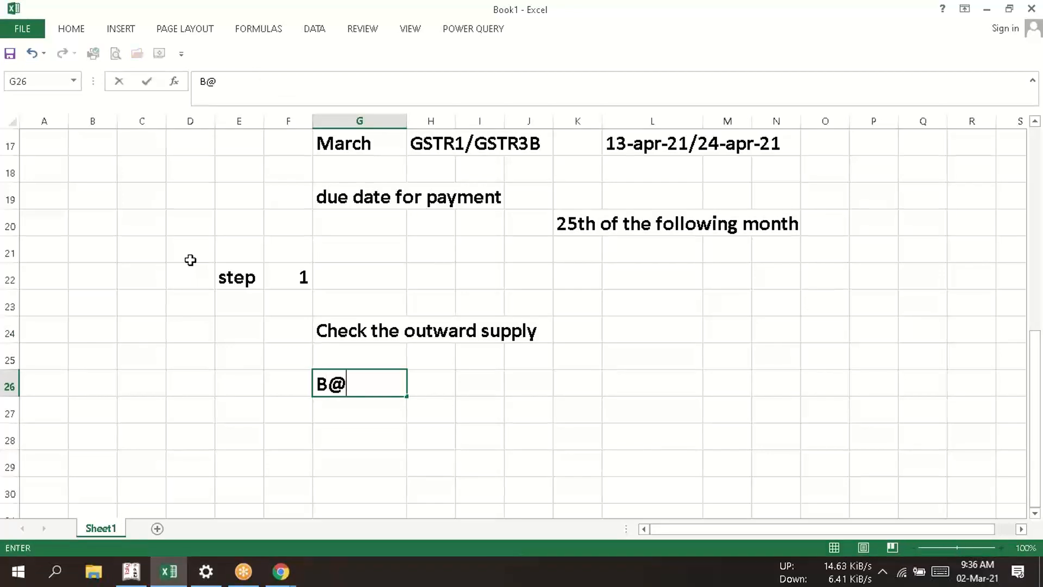
{"action": "key", "text": "BackSpace"}
{"action": "type", "text": "2B"}
{"action": "key", "text": "Return"}
{"action": "key", "text": "Return"}
{"action": "type", "text": "B2c"}
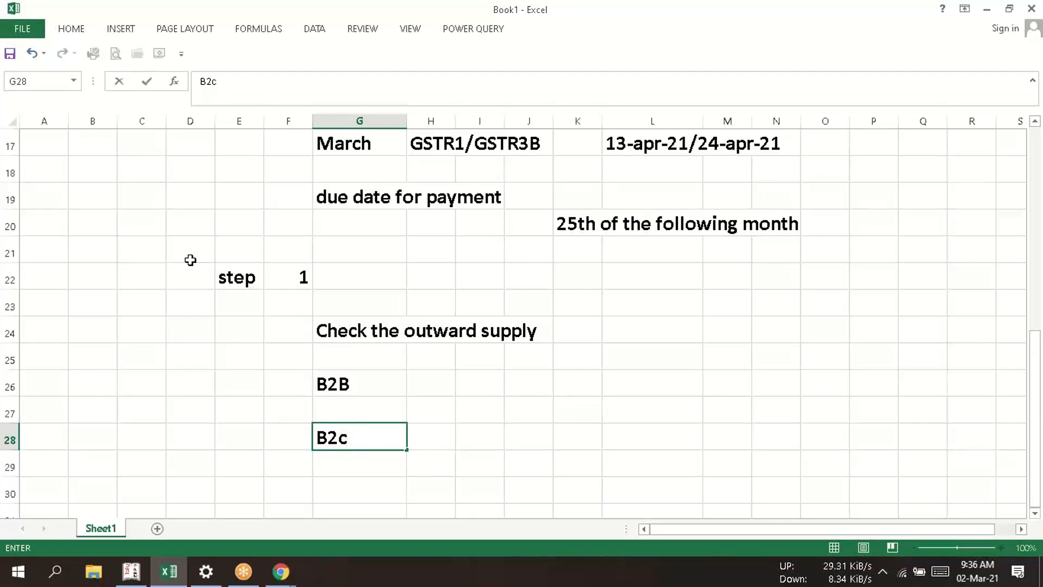
{"action": "key", "text": "BackSpace"}
{"action": "type", "text": "C"}
{"action": "key", "text": "Tab"}
{"action": "key", "text": "Tab"}
- Enter "If the recepient is registered" in cell I26 as the explanation beside B2B
{"action": "key", "text": "Up"}
{"action": "key", "text": "Up"}
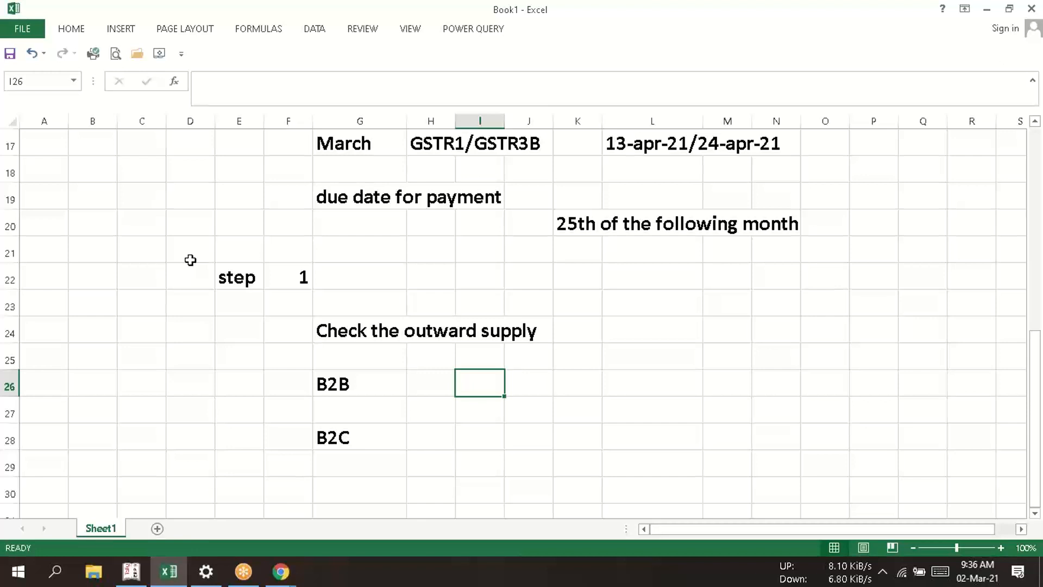
{"action": "type", "text": "If "}
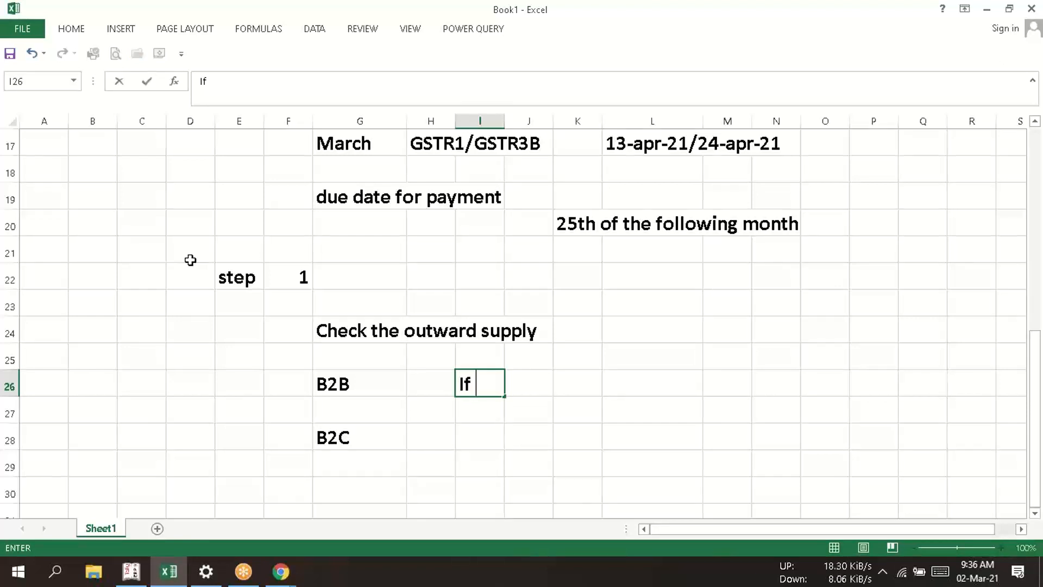
{"action": "type", "text": "the rec"}
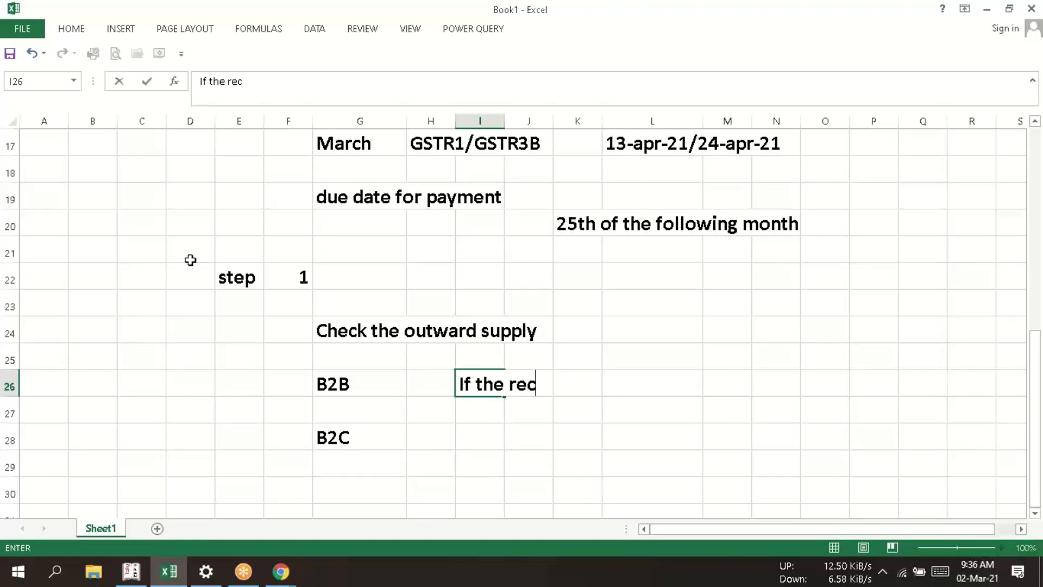
{"action": "type", "text": "epi"}
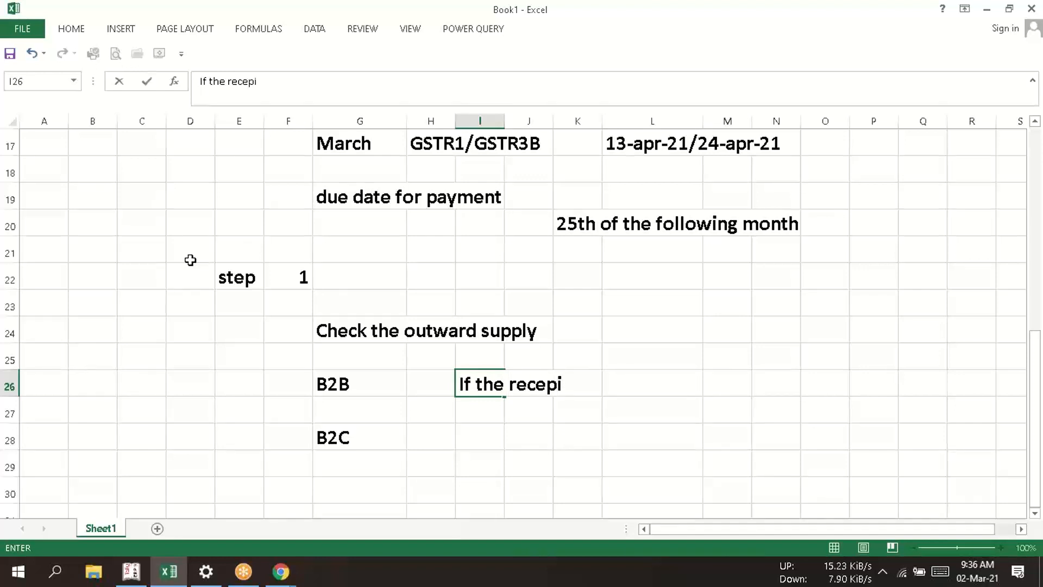
{"action": "type", "text": "ent is re"}
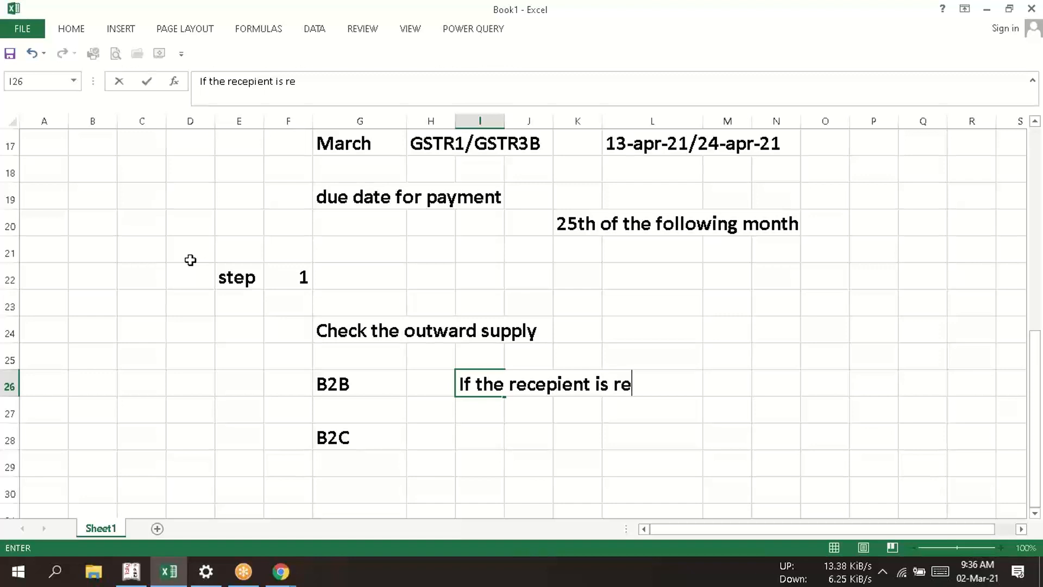
{"action": "type", "text": "gistered"}
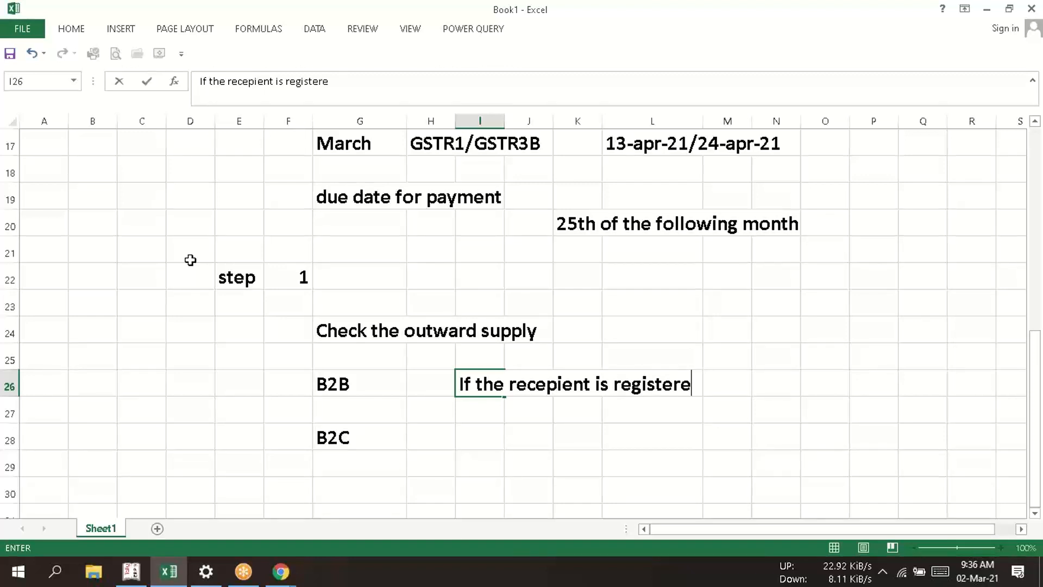
{"action": "key", "text": "Return"}
{"action": "key", "text": "Return"}
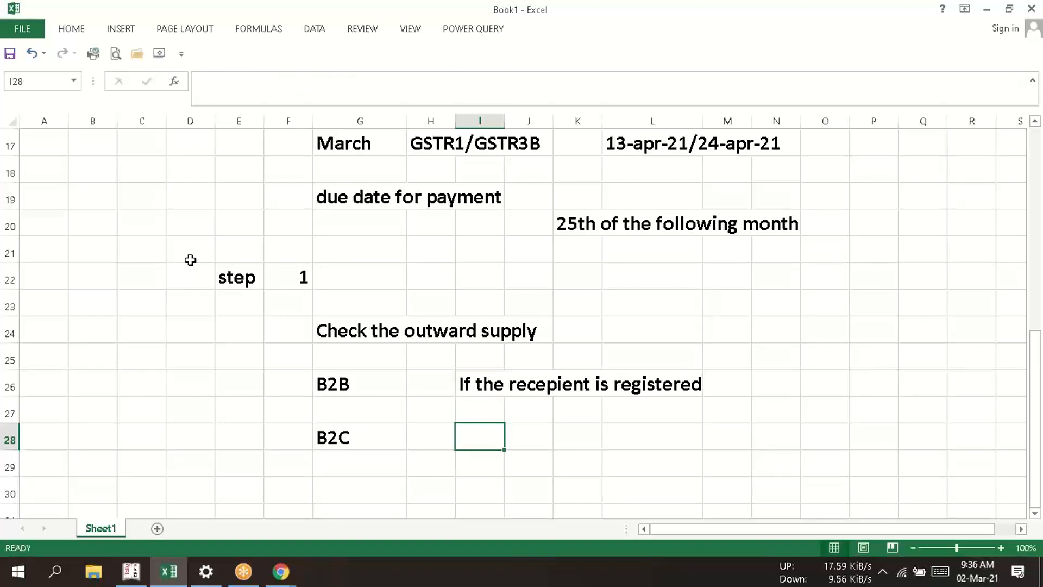
- Enter "if the recepient is unregistered" in cell I28 as the explanation beside B2C
{"action": "type", "text": "if the"}
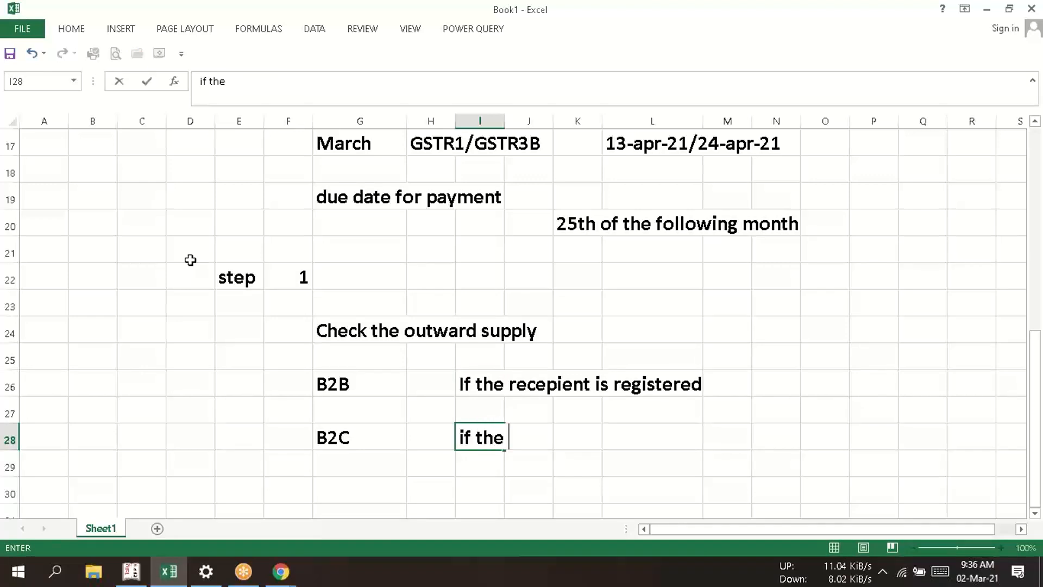
{"action": "type", "text": " recepi"}
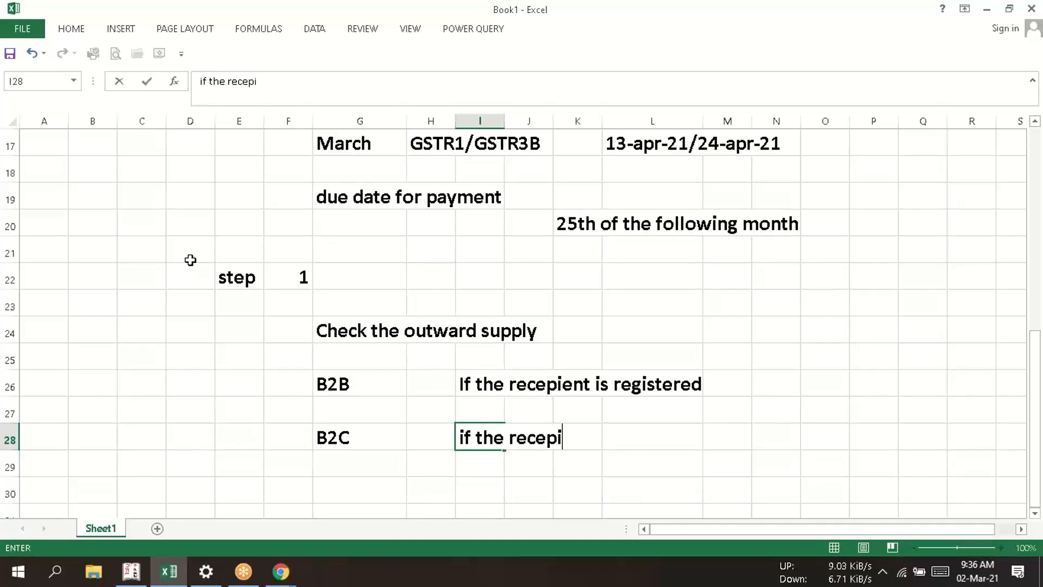
{"action": "type", "text": "ent "}
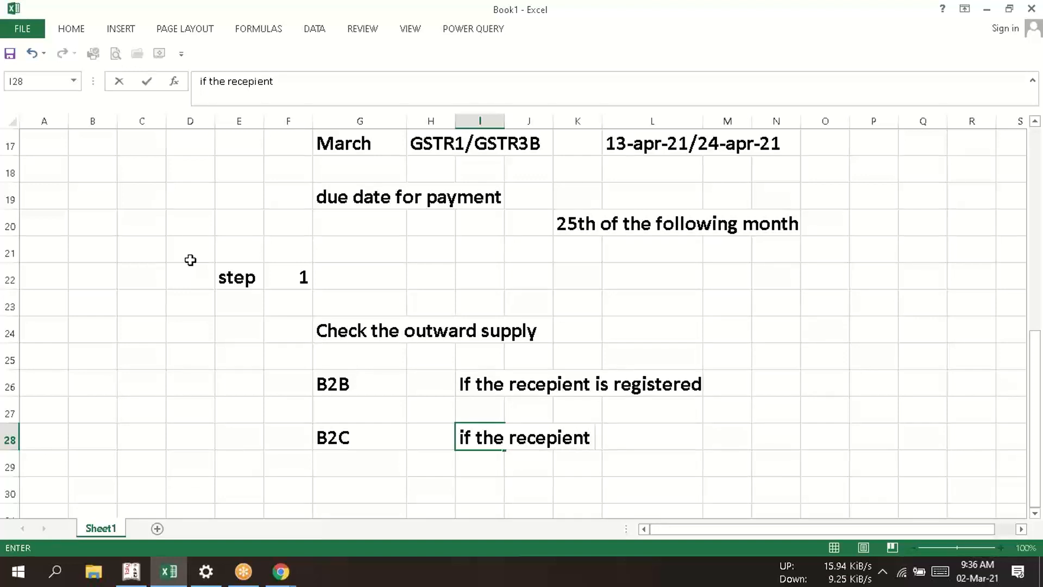
{"action": "type", "text": "is u"}
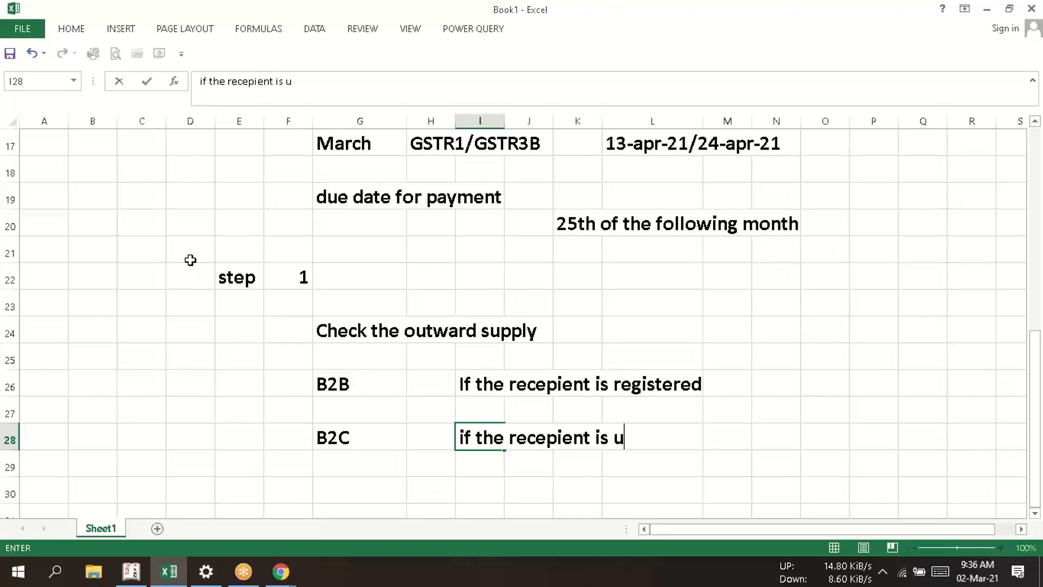
{"action": "type", "text": "nre"}
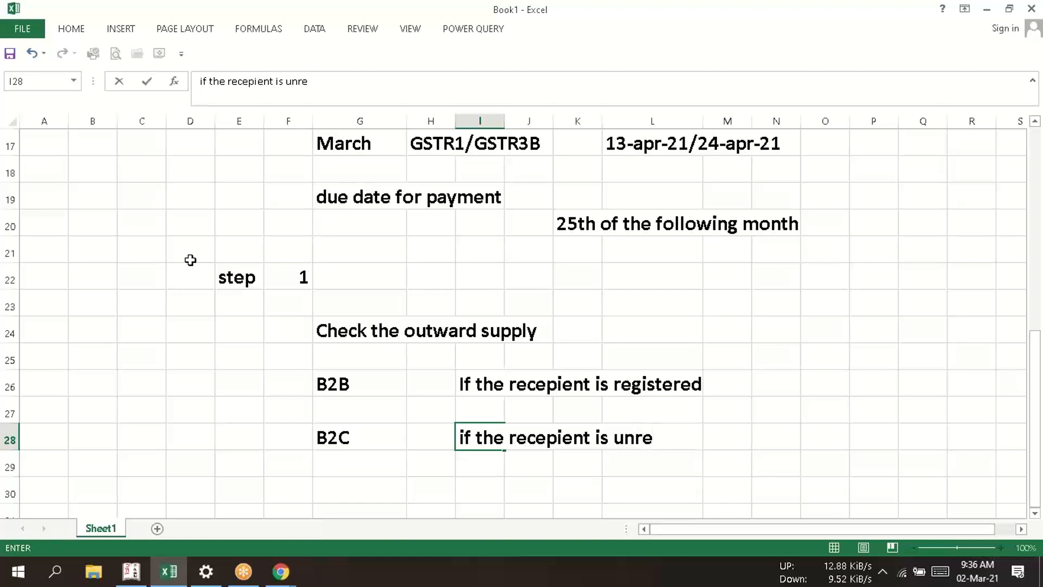
{"action": "type", "text": "gi"}
{"action": "type", "text": "stered"}
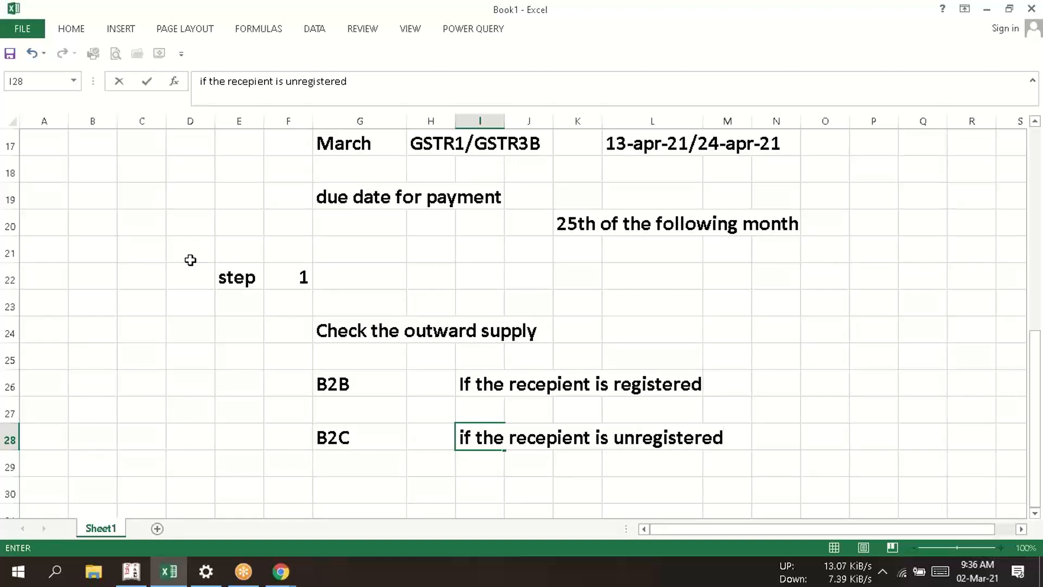
{"action": "key", "text": "Return"}
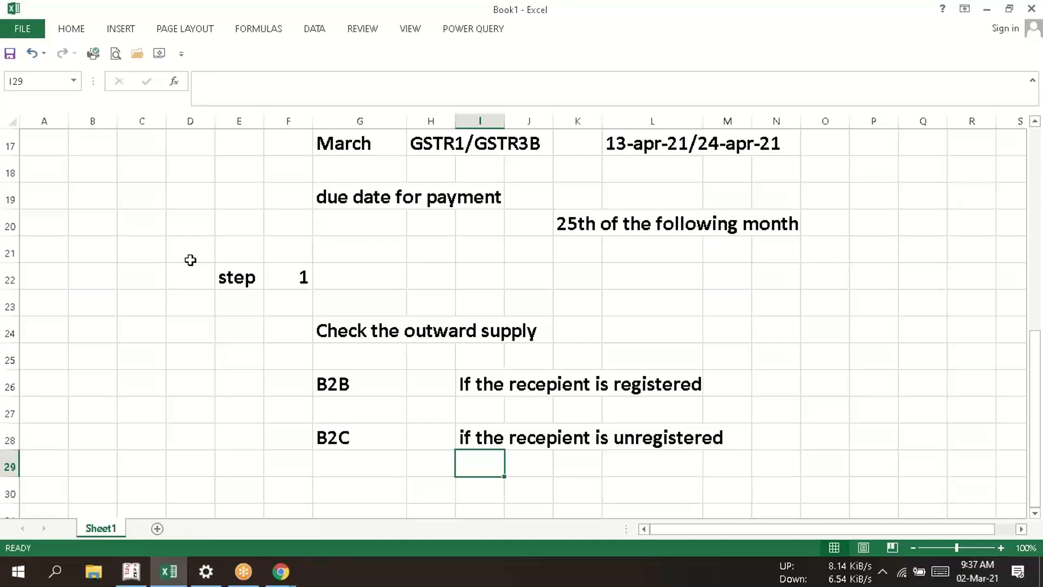
- Switch to Tally and display the November 2019 sales vouchers as a columnar register that includes the party's GSTIN/UIN
{"action": "key", "text": "alt+Tab"}
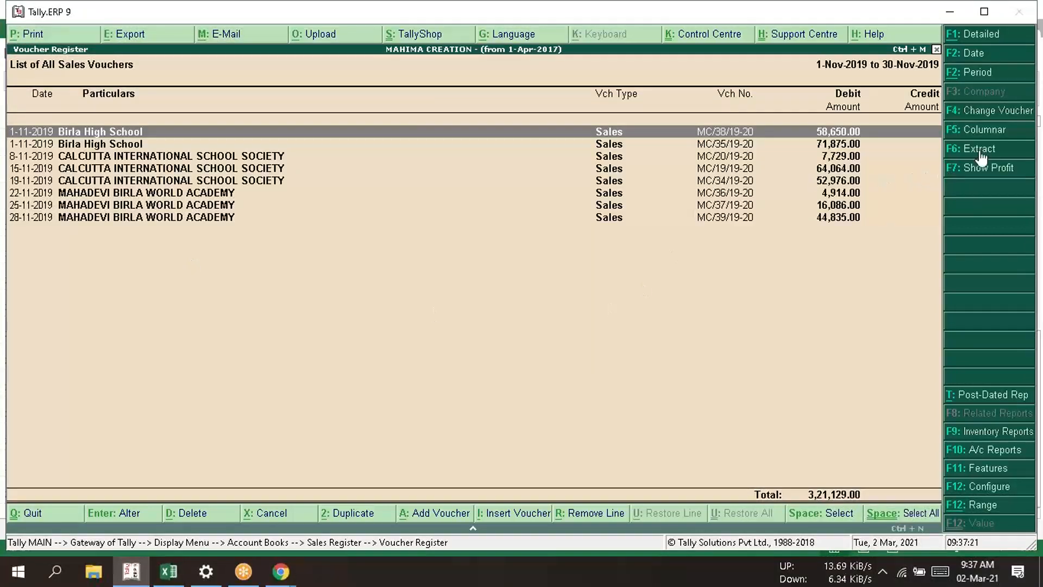
{"action": "left_click", "coordinate": [988, 129]}
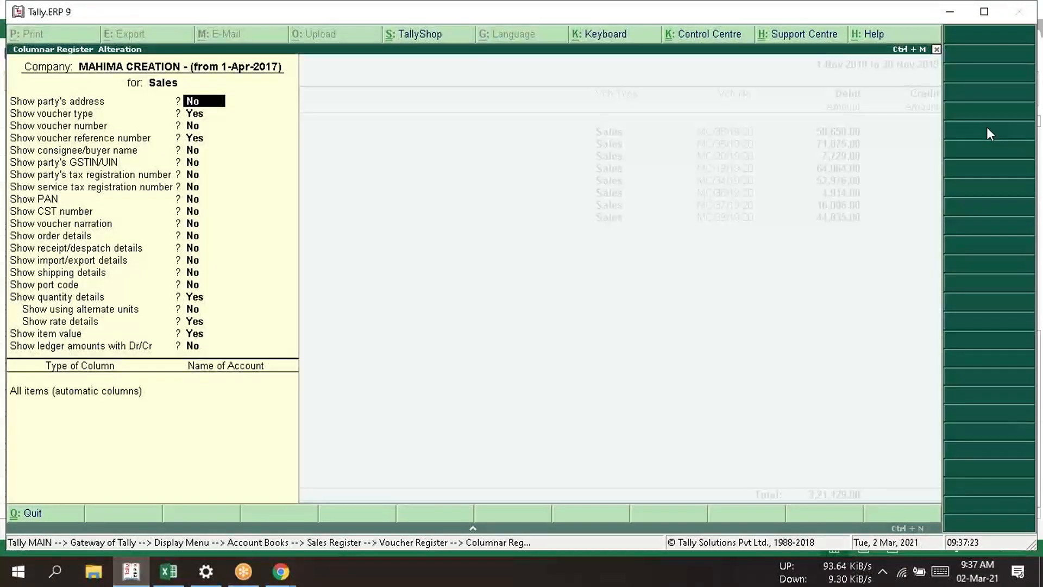
{"action": "key", "text": "Return"}
{"action": "key", "text": "Return"}
{"action": "key", "text": "Return"}
{"action": "key", "text": "Return"}
{"action": "key", "text": "Return"}
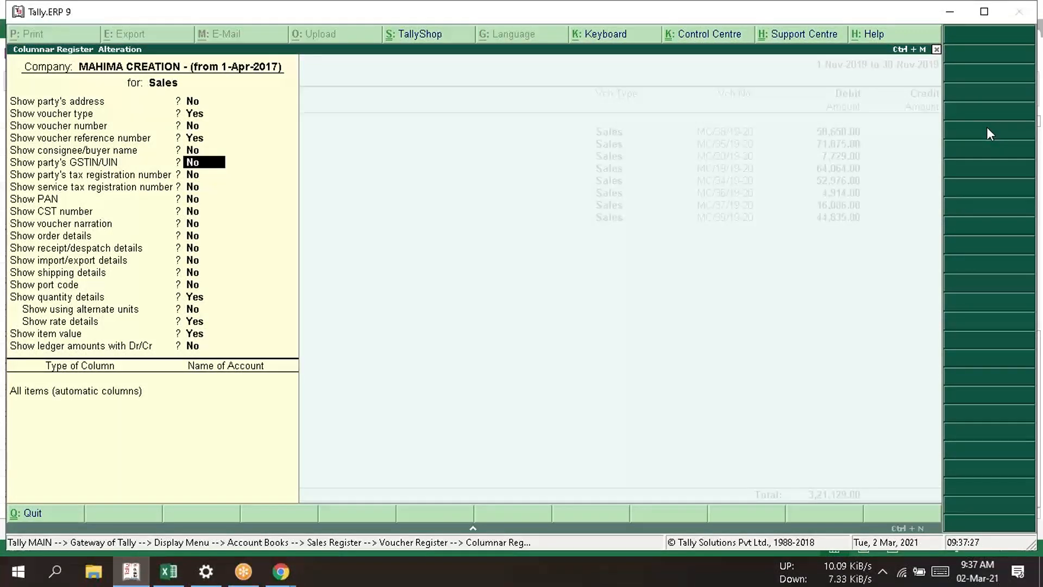
{"action": "type", "text": "y"}
{"action": "key", "text": "Return"}
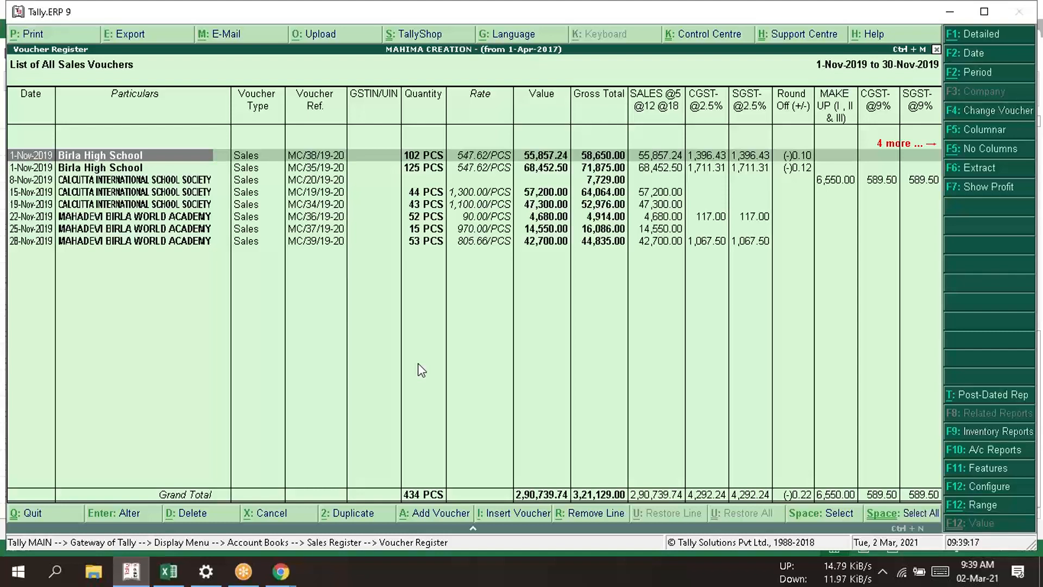
- Switch back to Excel and enter "is not going to upload in IFF" in cell N28 on the B2C row
{"action": "left_click", "coordinate": [168, 571]}
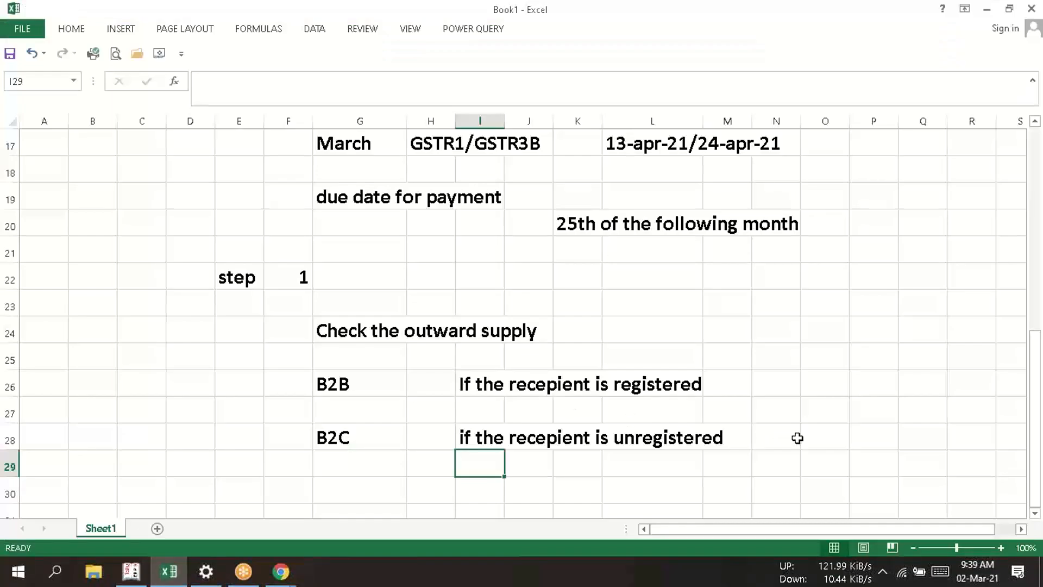
{"action": "left_click", "coordinate": [781, 437]}
{"action": "type", "text": "i"}
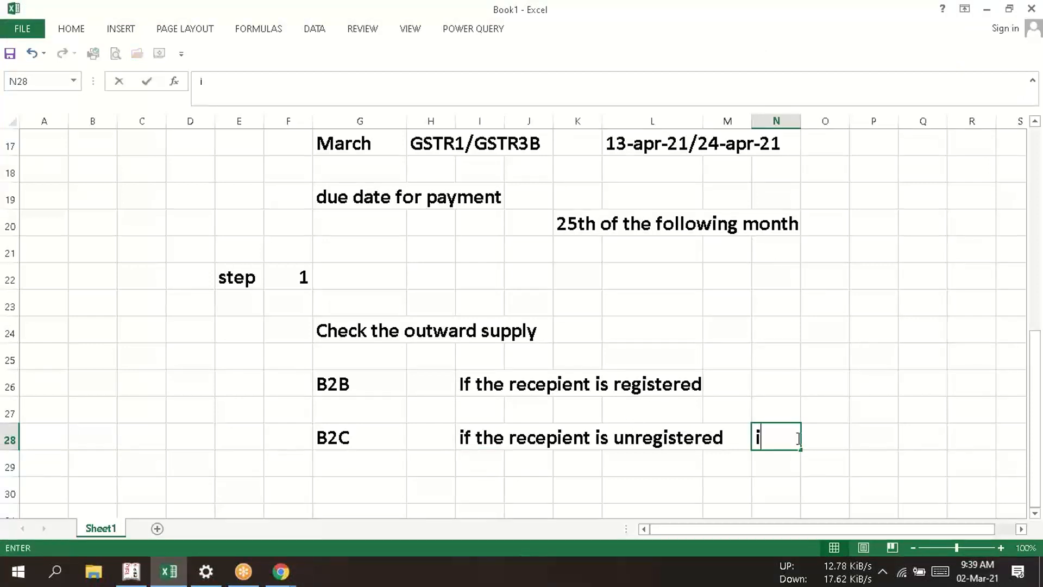
{"action": "type", "text": "s not "}
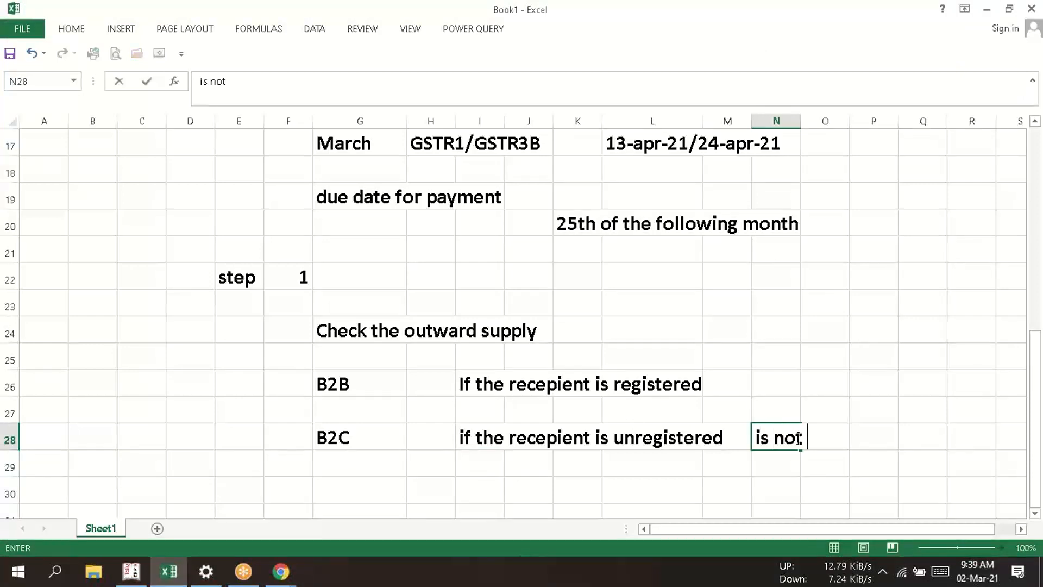
{"action": "type", "text": "going t"}
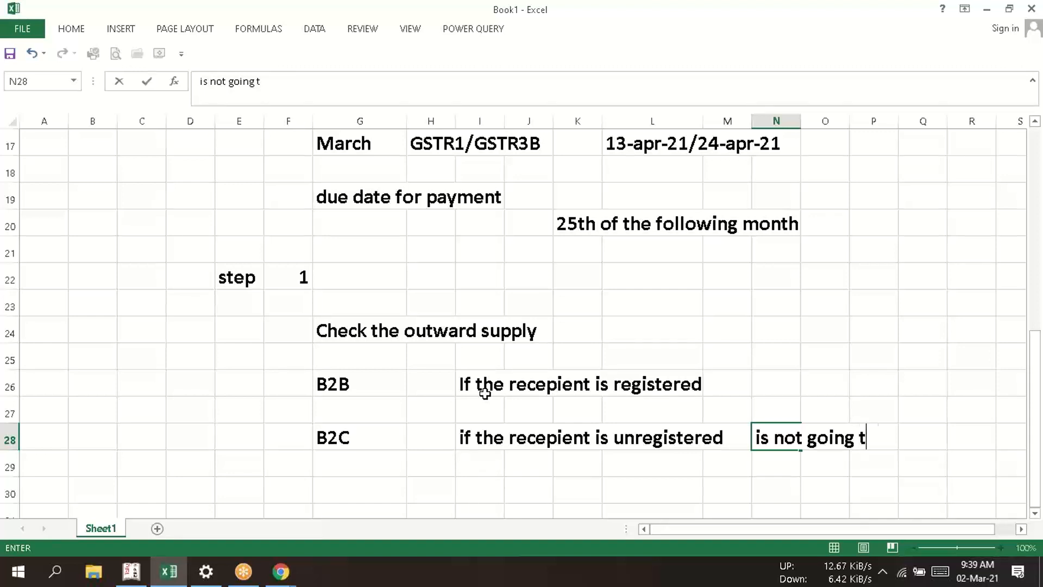
{"action": "type", "text": "o uplo"}
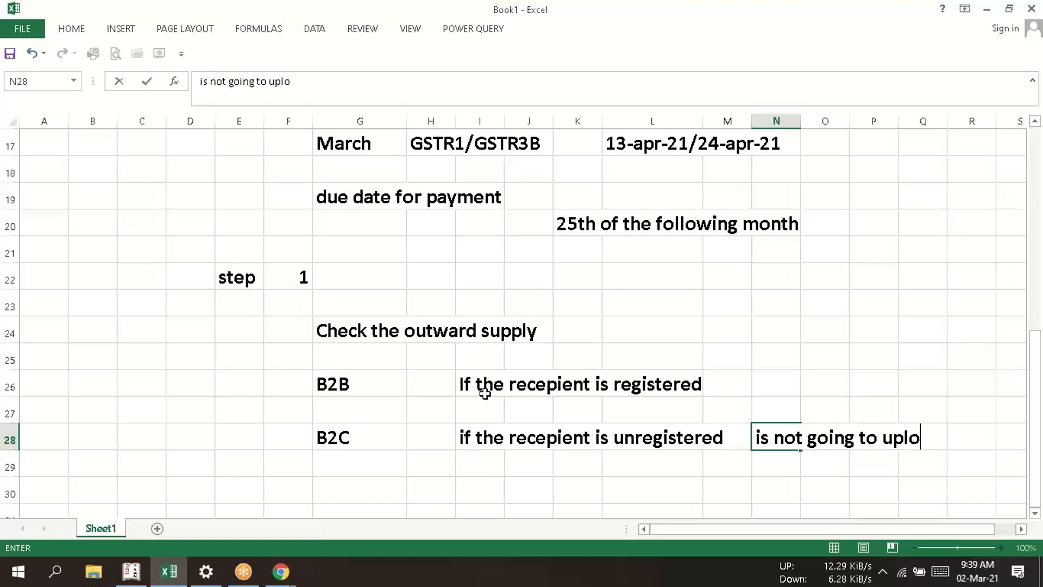
{"action": "type", "text": "ad o"}
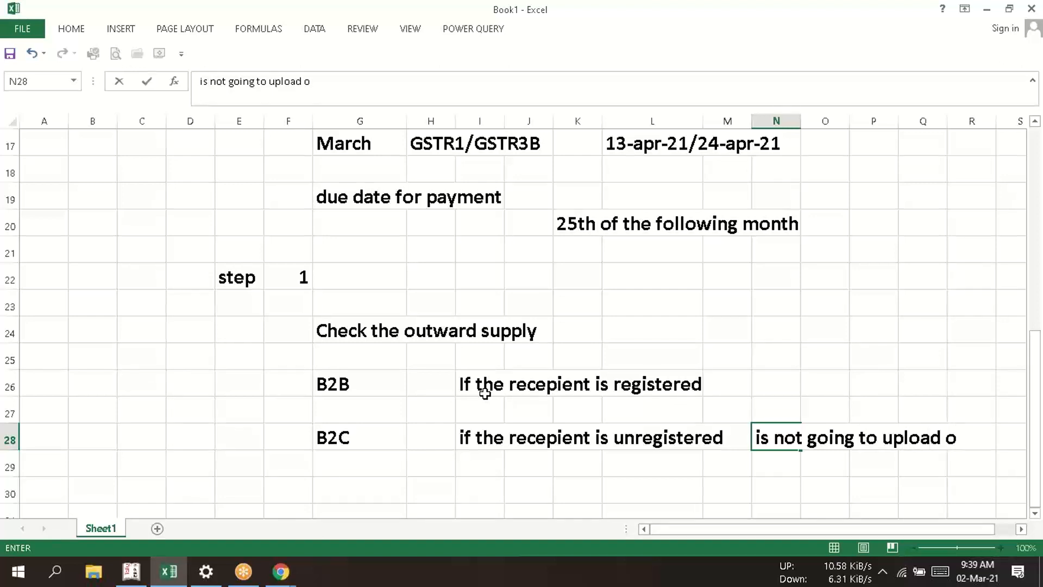
{"action": "key", "text": "BackSpace"}
{"action": "type", "text": "in IFF"}
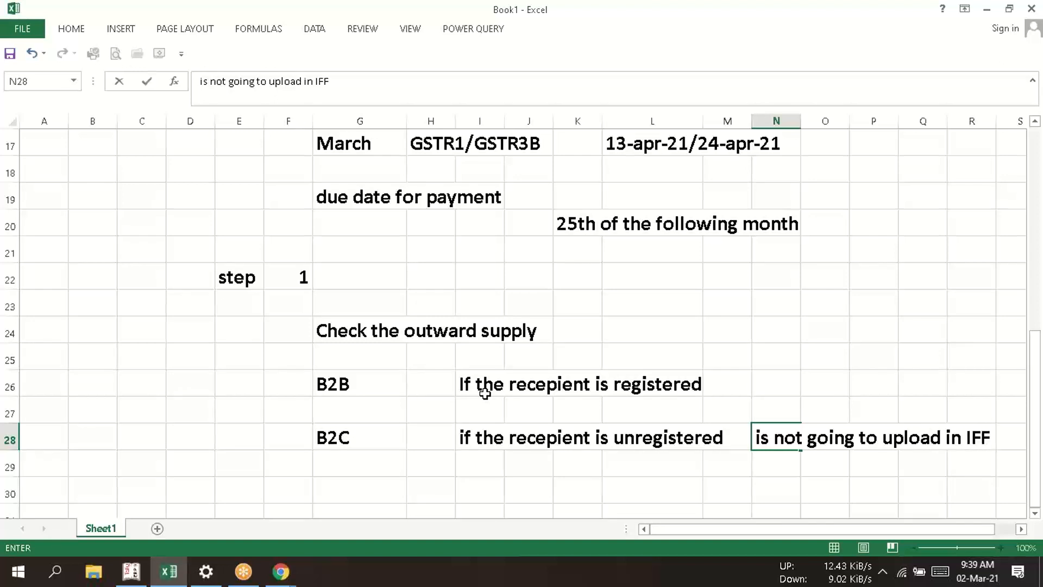
{"action": "key", "text": "Return"}
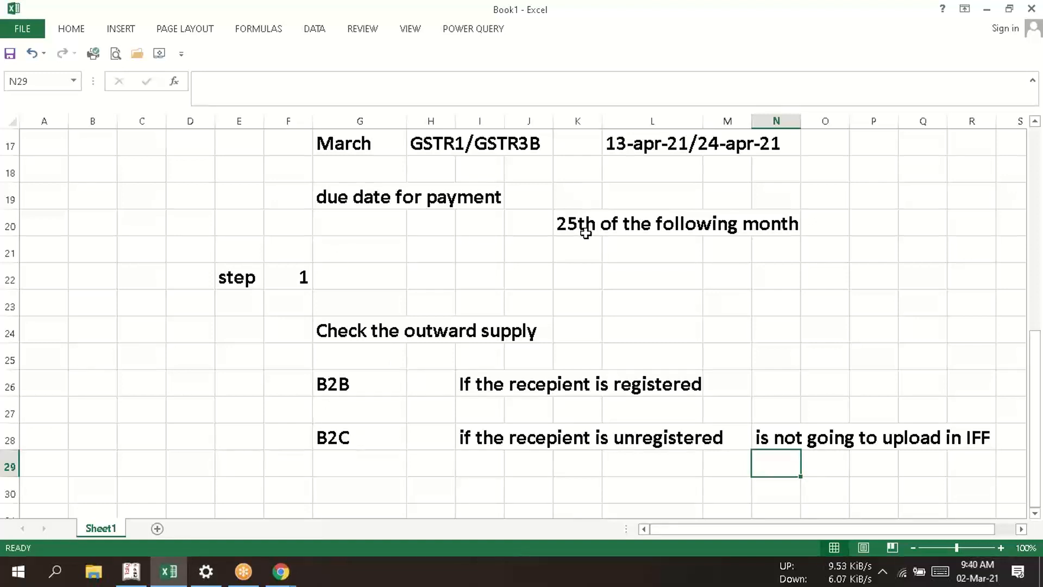
- Switch to the GST portal window in Chrome and open its login page
{"action": "left_click", "coordinate": [280, 571]}
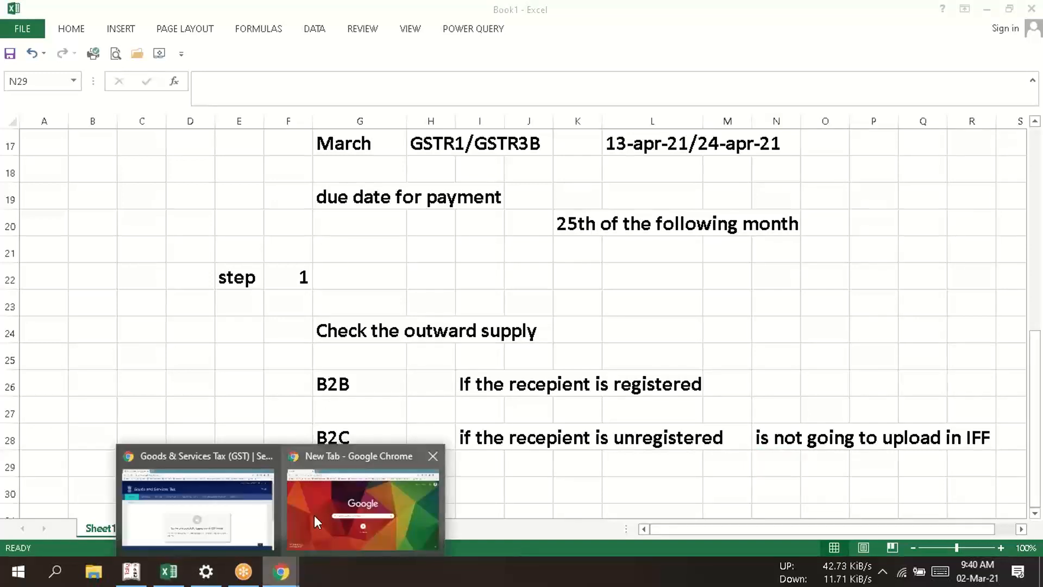
{"action": "left_click", "coordinate": [210, 507]}
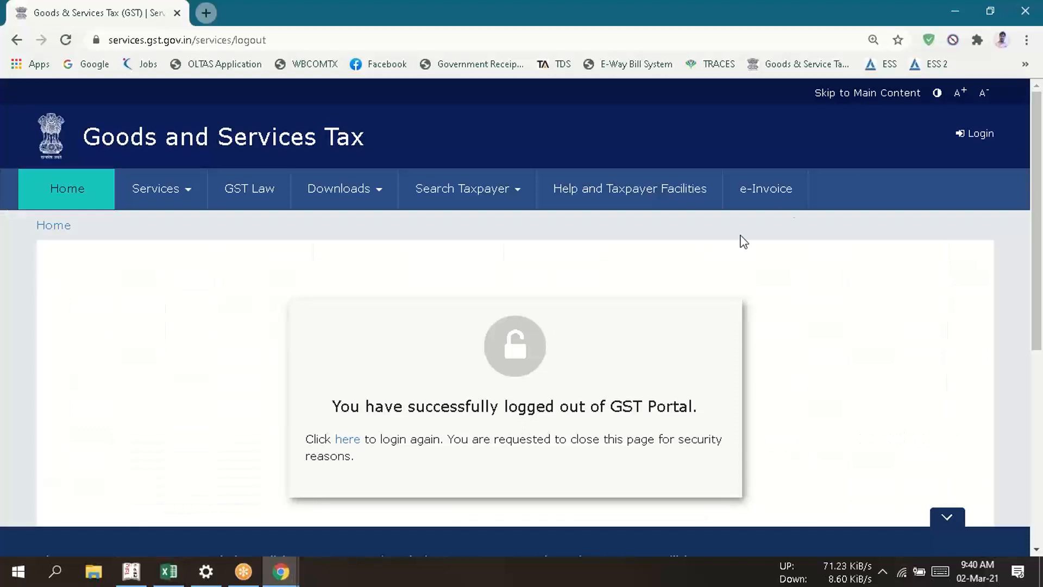
{"action": "left_click", "coordinate": [977, 134]}
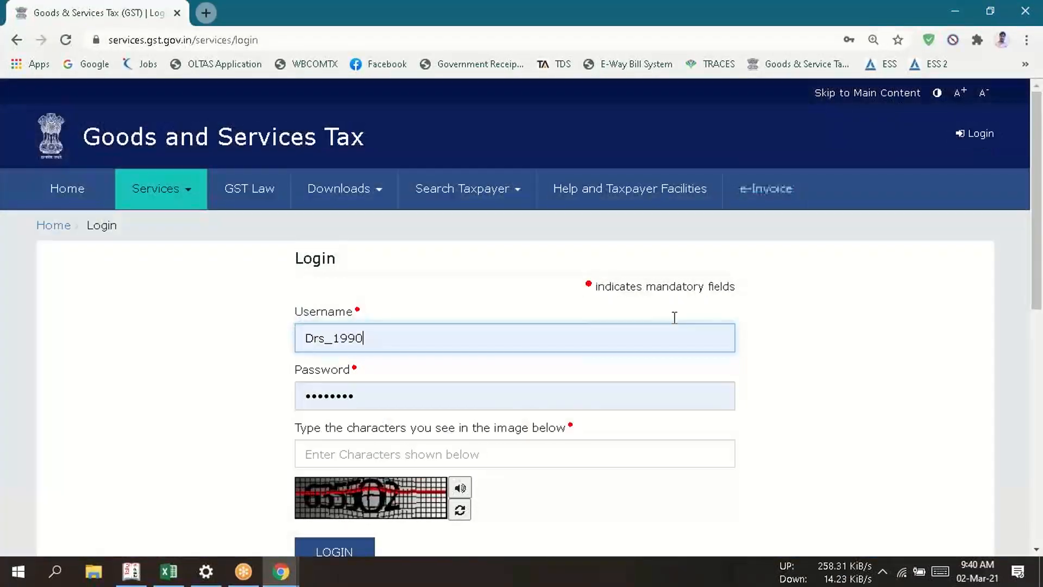
- Clear the prefilled username, look through the saved logins, and fill in the account username and password from a saved login
{"action": "left_click", "coordinate": [379, 344]}
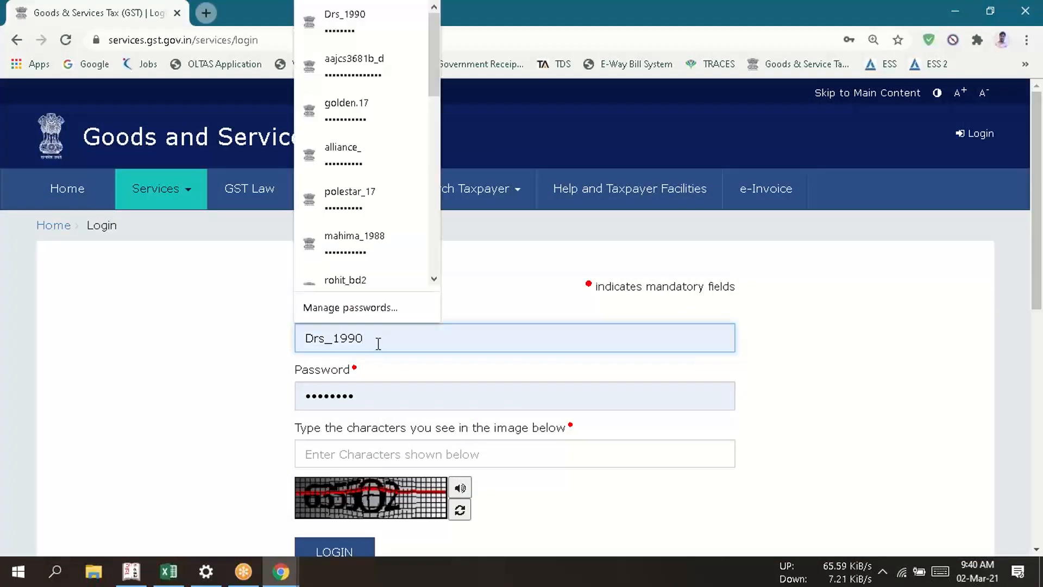
{"action": "key", "text": "BackSpace"}
{"action": "key", "text": "BackSpace"}
{"action": "key", "text": "BackSpace"}
{"action": "key", "text": "BackSpace"}
{"action": "key", "text": "BackSpace"}
{"action": "key", "text": "BackSpace"}
{"action": "key", "text": "BackSpace"}
{"action": "key", "text": "BackSpace"}
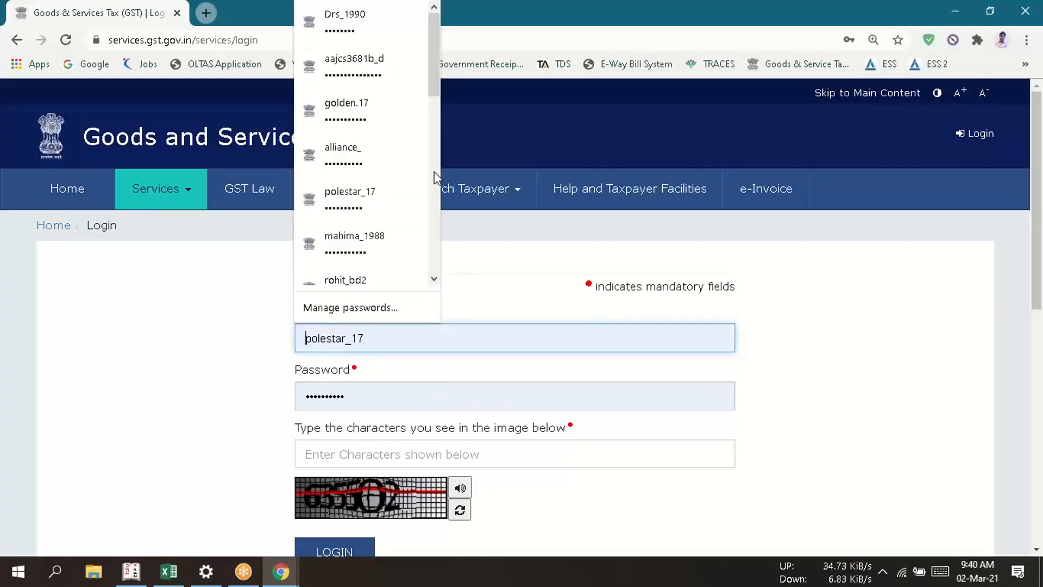
{"action": "left_click_drag", "start_coordinate": [428, 78], "coordinate": [448, 175]}
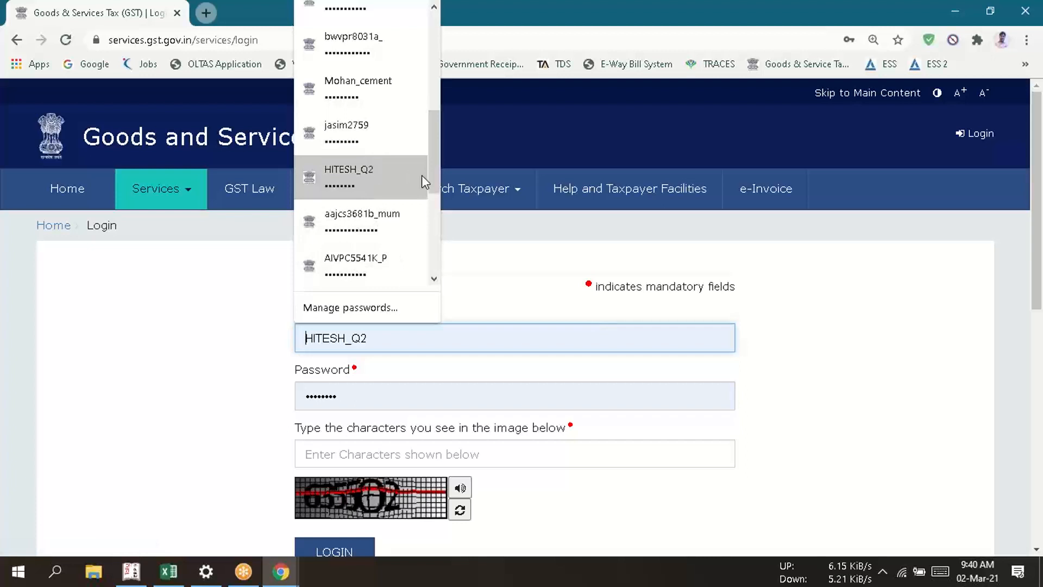
{"action": "left_click_drag", "start_coordinate": [430, 175], "coordinate": [434, 66]}
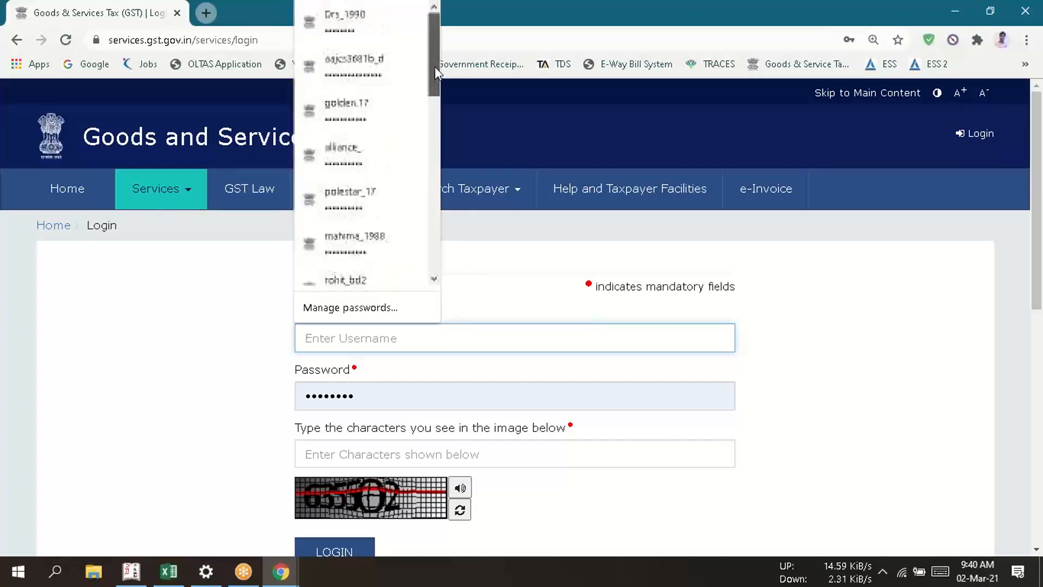
{"action": "type", "text": "d"}
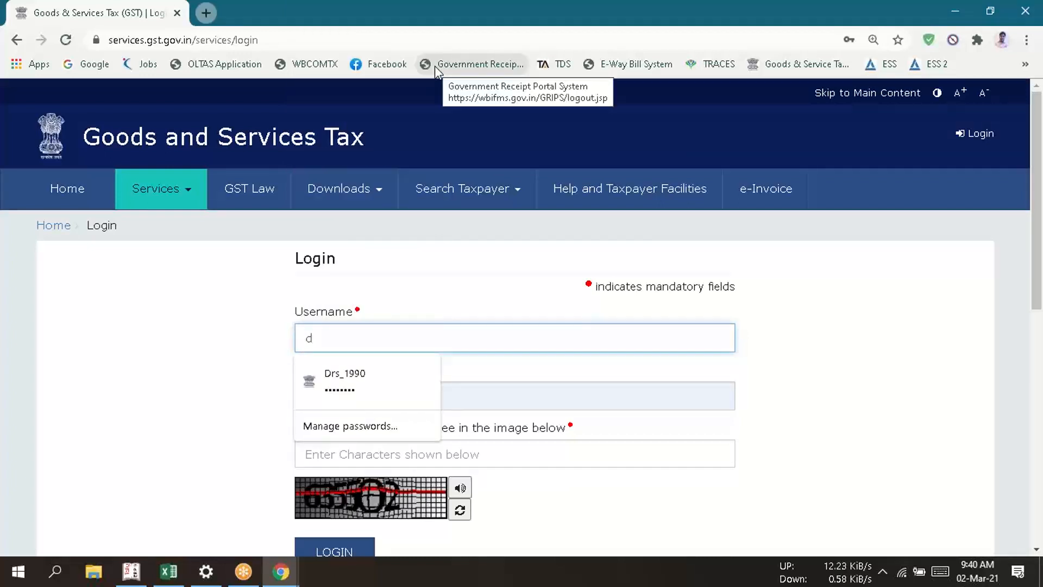
{"action": "left_click", "coordinate": [344, 373]}
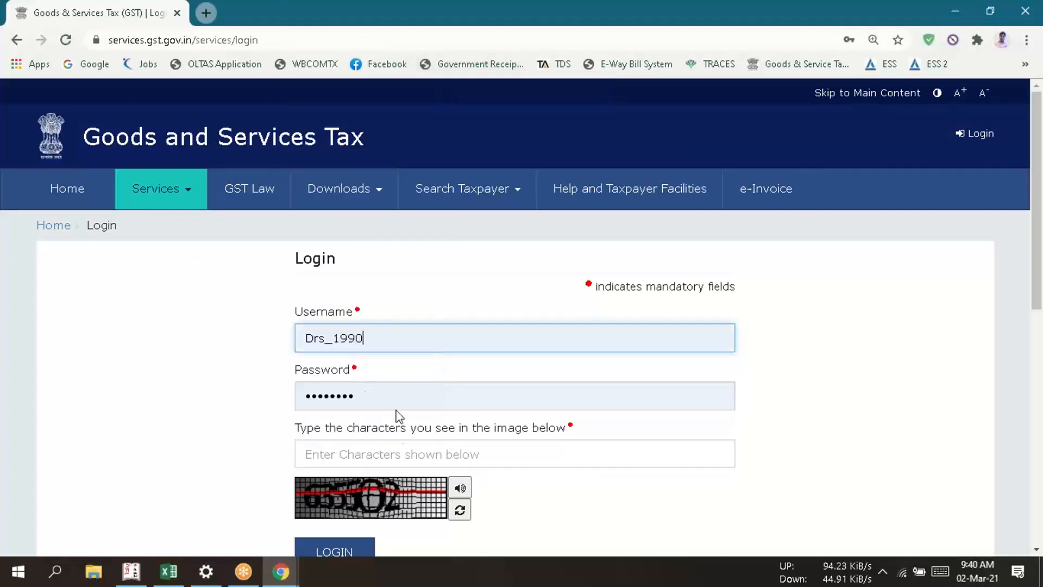
- Enter the captcha characters, log in to the GST portal, and postpone the Aadhaar authentication reminder
{"action": "left_click", "coordinate": [395, 452]}
{"action": "type", "text": "6"}
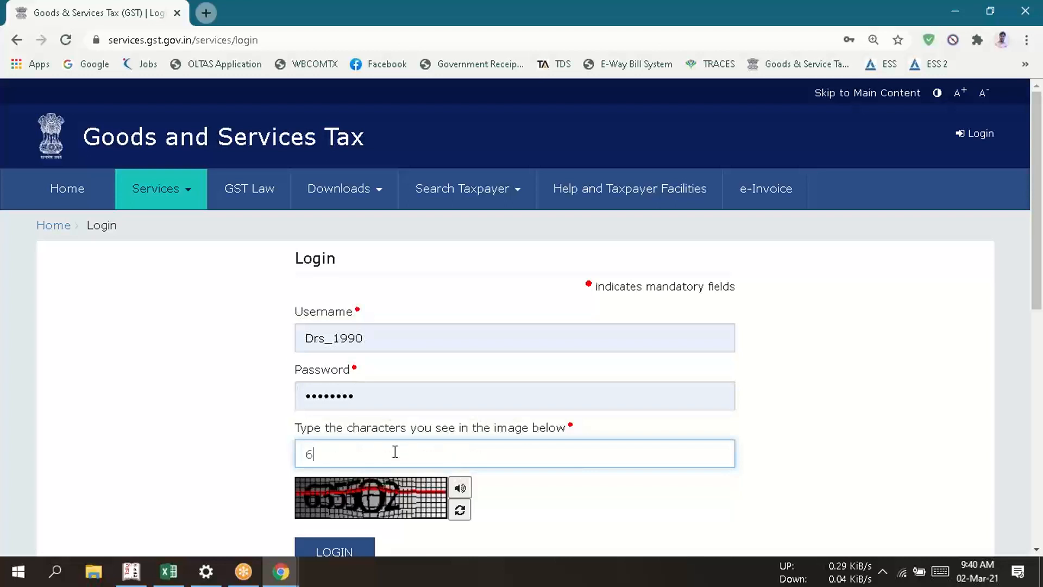
{"action": "type", "text": "35502"}
{"action": "left_click", "coordinate": [340, 539]}
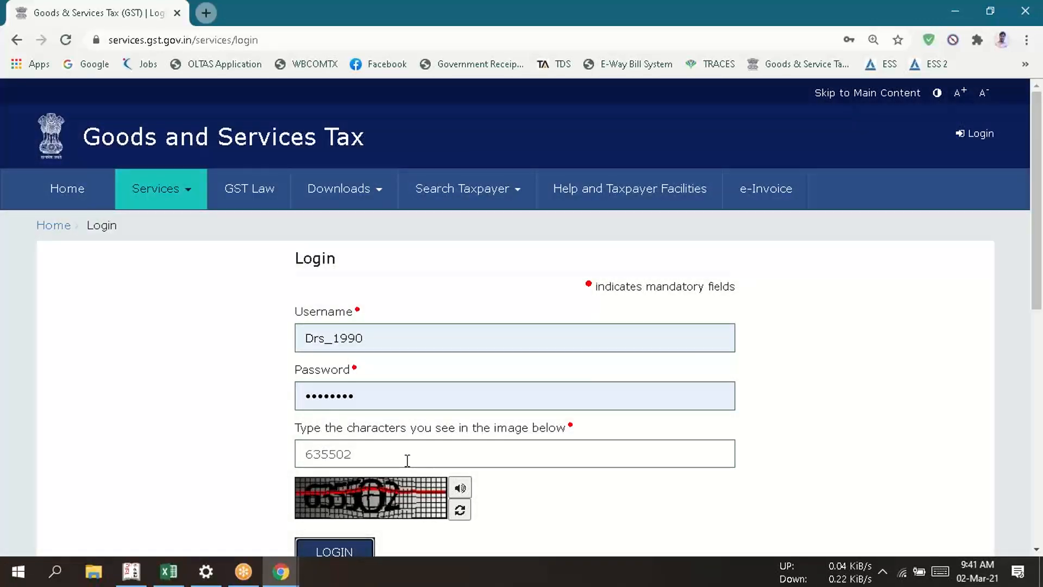
{"action": "left_click", "coordinate": [324, 542]}
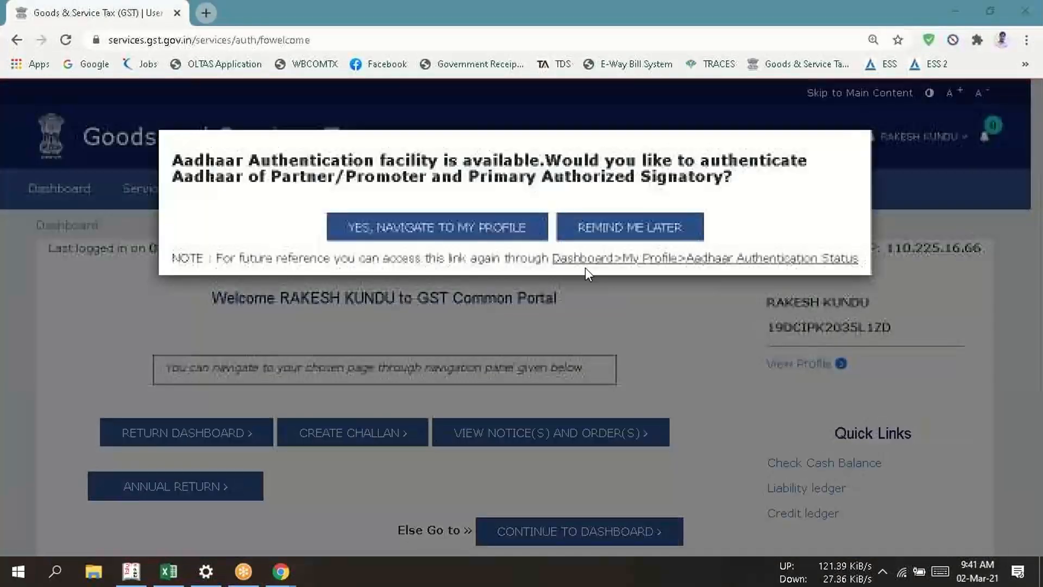
{"action": "left_click", "coordinate": [600, 227]}
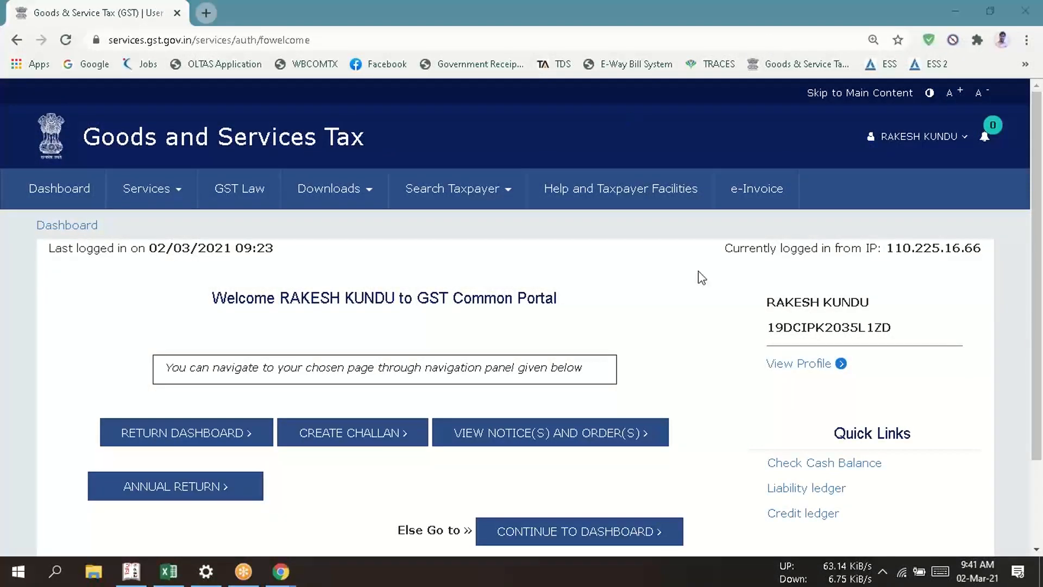
- Open the return dashboard and search for the returns of February in financial year 2020-21
{"action": "left_click", "coordinate": [1038, 211]}
{"action": "scroll", "coordinate": [1038, 211], "scroll_direction": "down", "scroll_amount": 2}
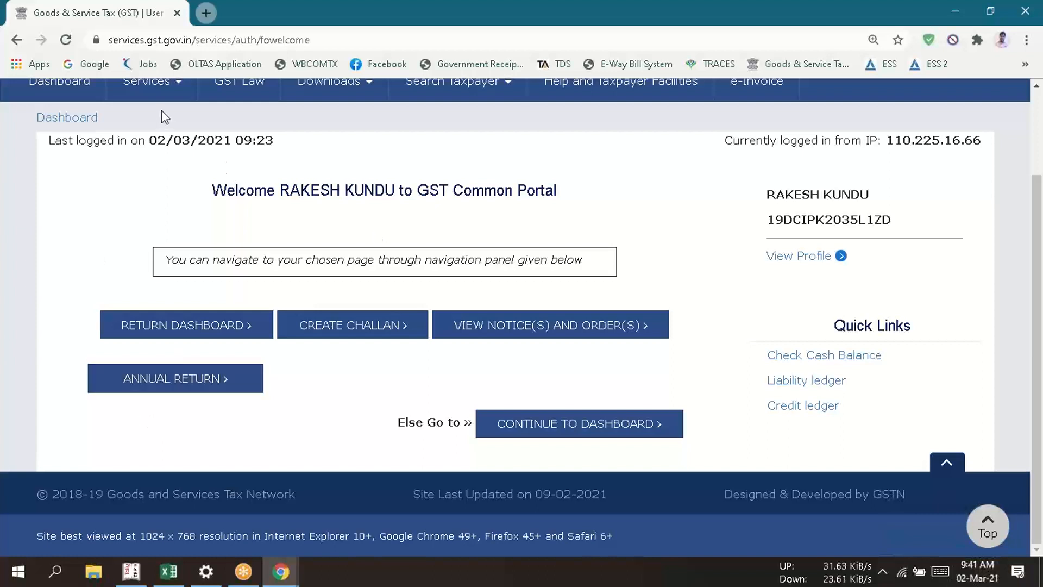
{"action": "left_click", "coordinate": [183, 330]}
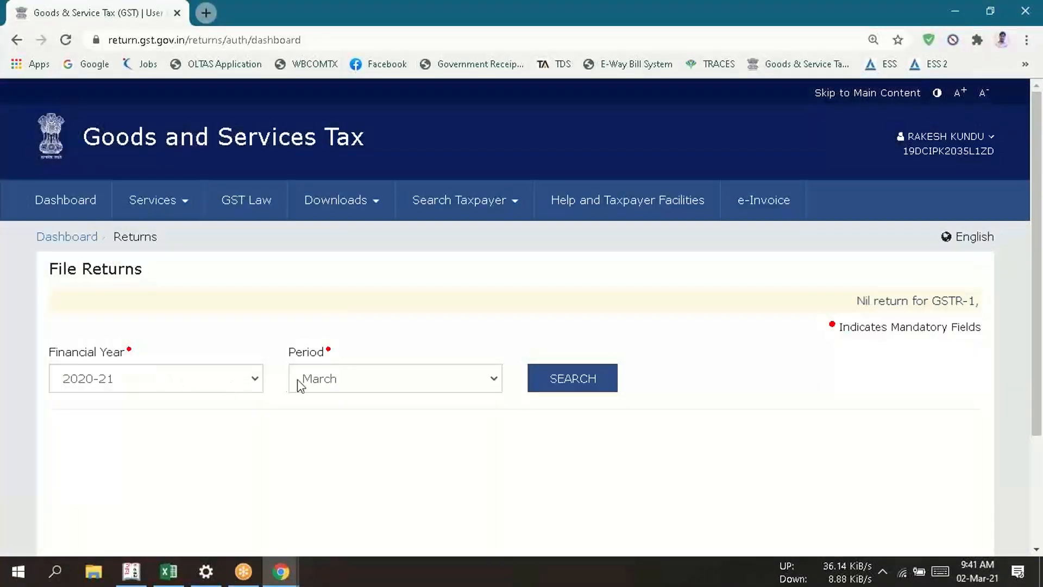
{"action": "left_click", "coordinate": [307, 379]}
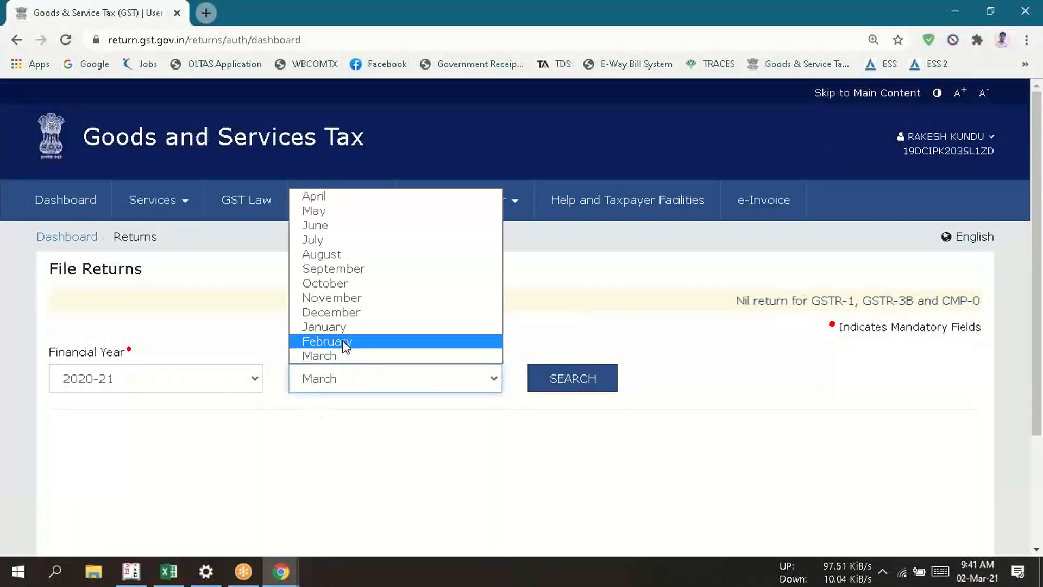
{"action": "left_click", "coordinate": [342, 340]}
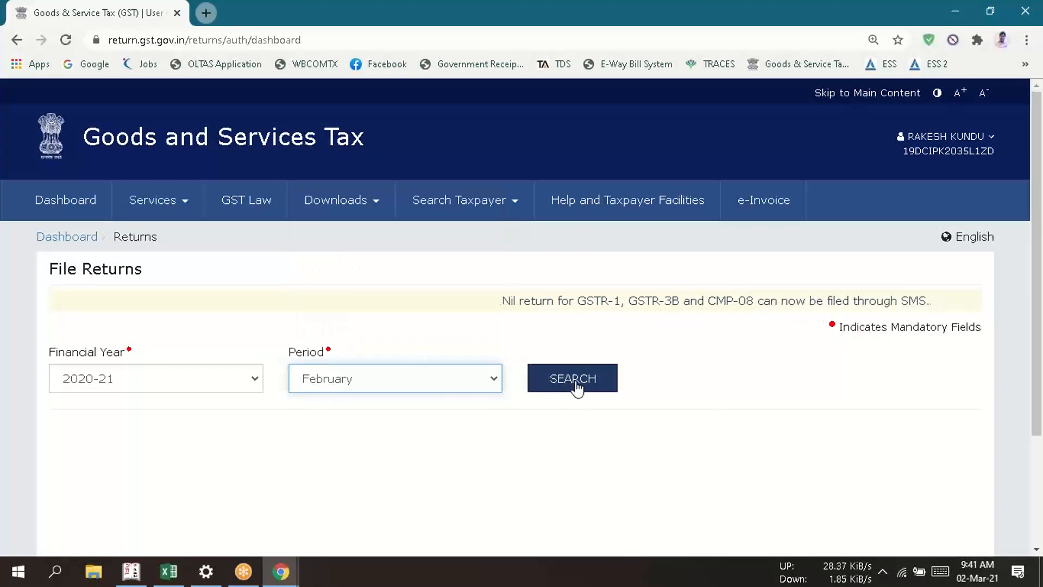
{"action": "left_click", "coordinate": [555, 382]}
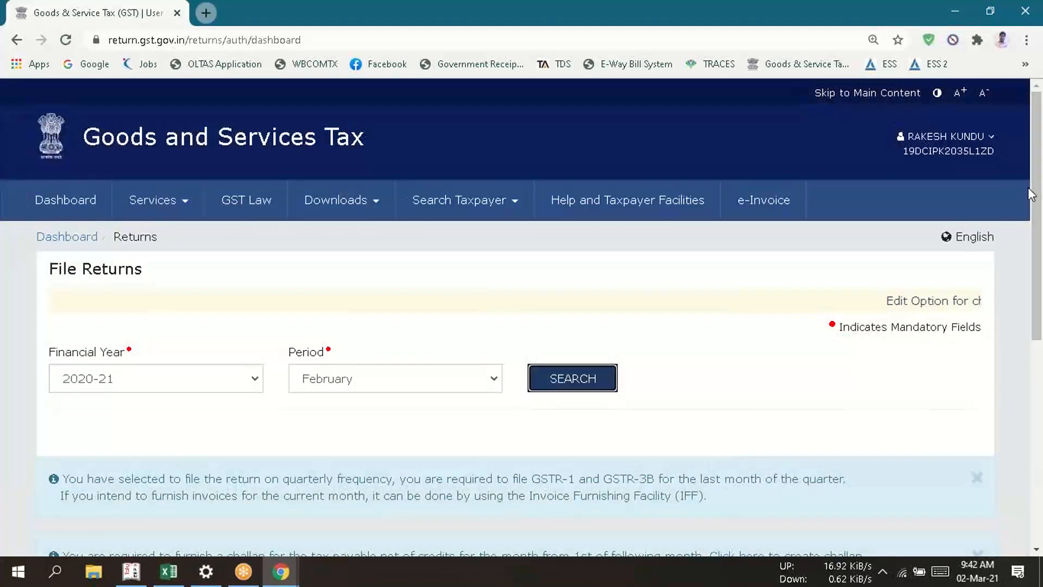
- Open the Invoice Furnishing Facility for outward supplies and examine its B2B invoice, credit/debit note and amendment sections
{"action": "scroll", "coordinate": [1037, 310], "scroll_direction": "down", "scroll_amount": 3}
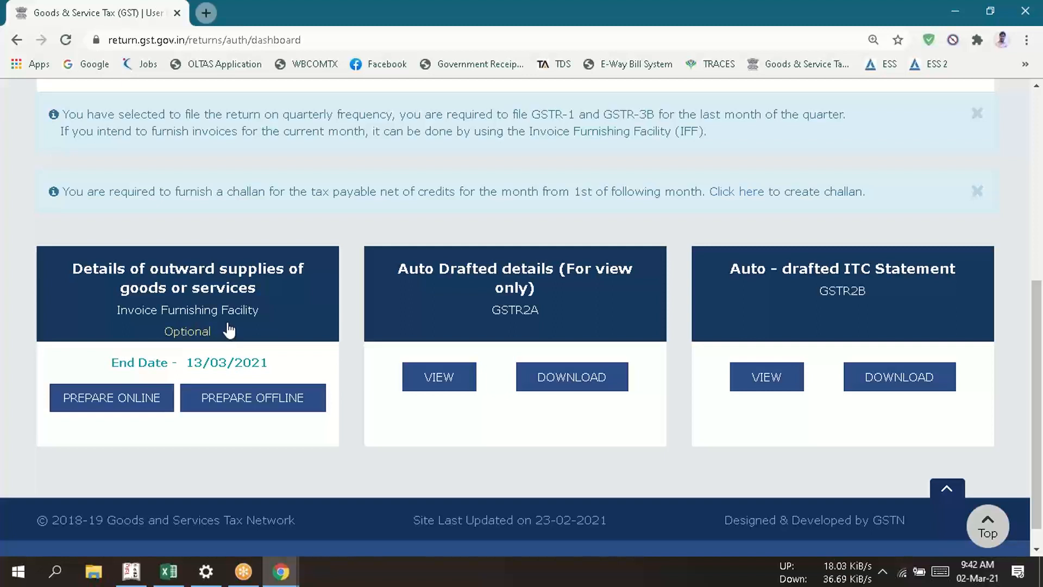
{"action": "left_click", "coordinate": [187, 287]}
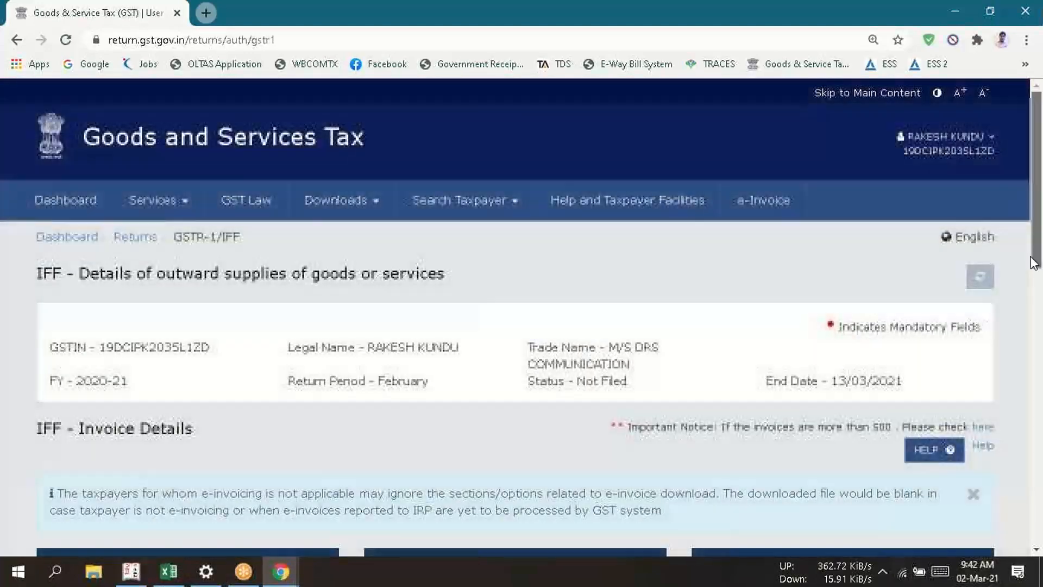
{"action": "left_click_drag", "start_coordinate": [1036, 239], "coordinate": [1031, 381]}
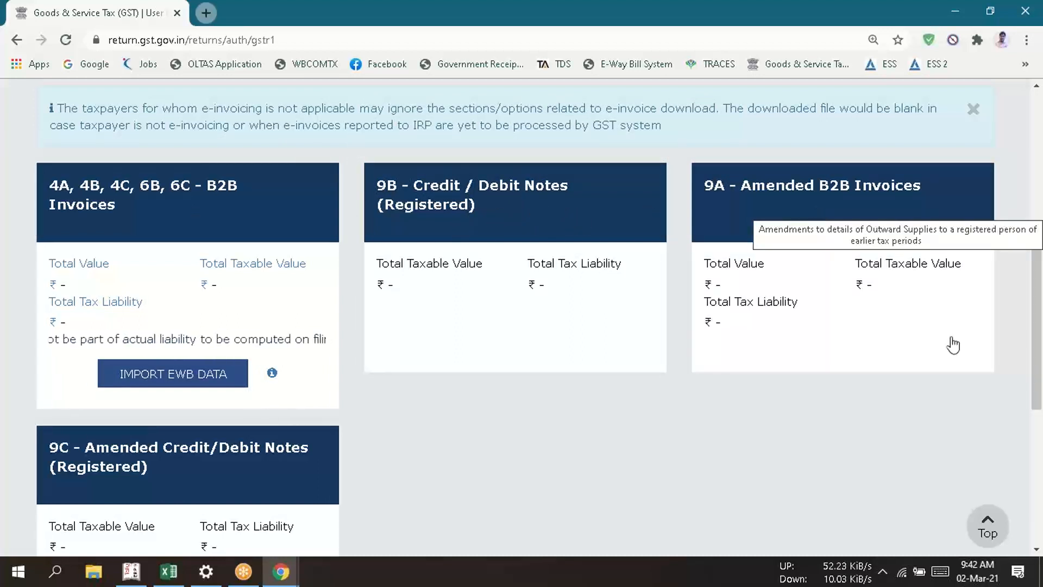
{"action": "mouse_move", "coordinate": [1039, 364]}
{"action": "left_mouse_down"}
{"action": "mouse_move", "coordinate": [1039, 429]}
{"action": "mouse_move", "coordinate": [1039, 360]}
{"action": "mouse_move", "coordinate": [1039, 400]}
{"action": "mouse_move", "coordinate": [1040, 380]}
{"action": "left_mouse_up"}
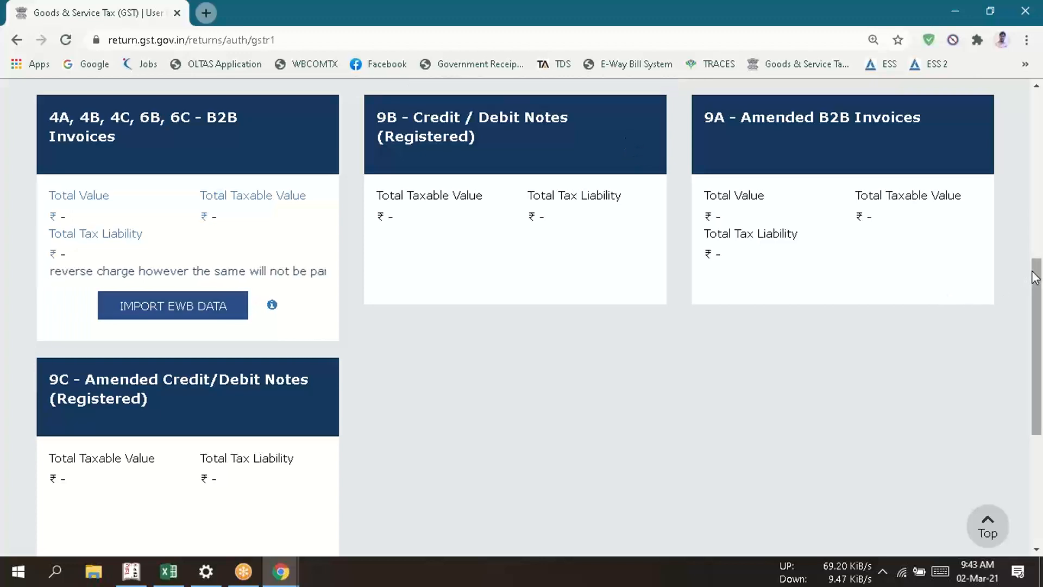
{"action": "left_click_drag", "start_coordinate": [1034, 277], "coordinate": [1041, 251]}
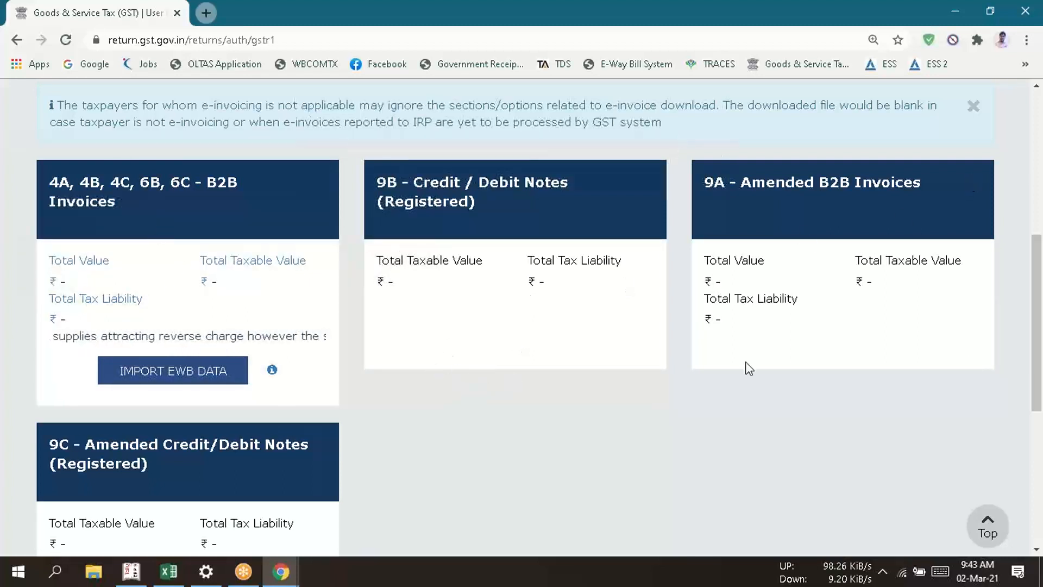
{"action": "mouse_move", "coordinate": [1038, 312]}
{"action": "left_mouse_down"}
{"action": "mouse_move", "coordinate": [1023, 429]}
{"action": "mouse_move", "coordinate": [1027, 321]}
{"action": "left_mouse_up"}
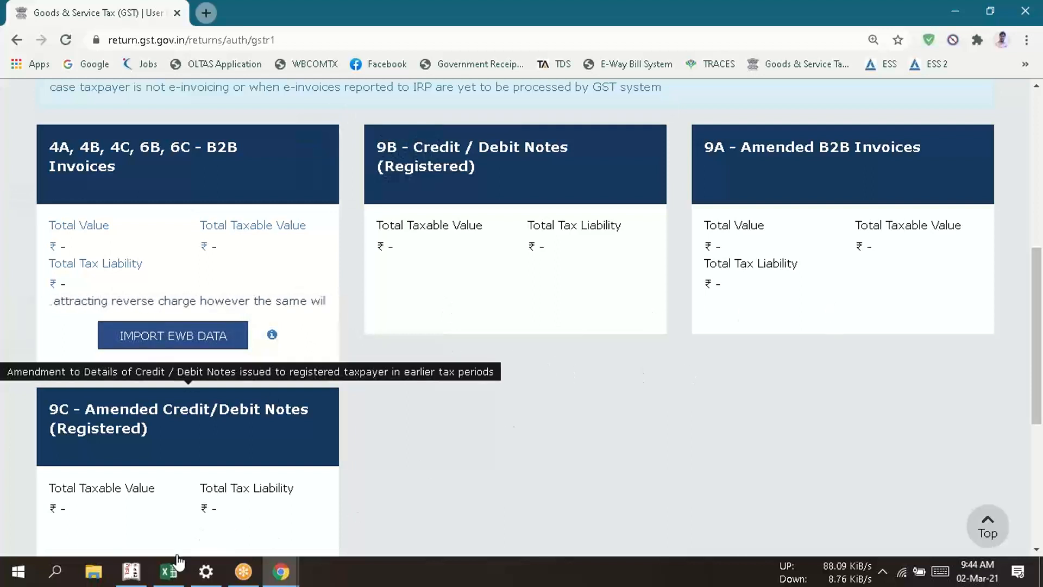
- Switch to Excel to review the step 1 outward supply notes, then return to the IFF page in Chrome
{"action": "key", "text": "alt+Tab"}
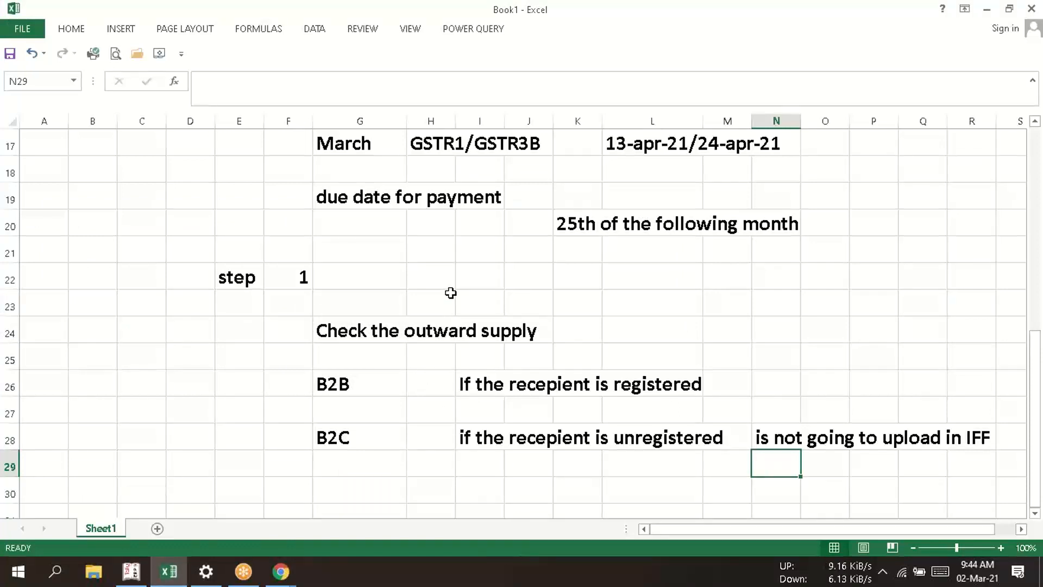
{"action": "left_click", "coordinate": [376, 273]}
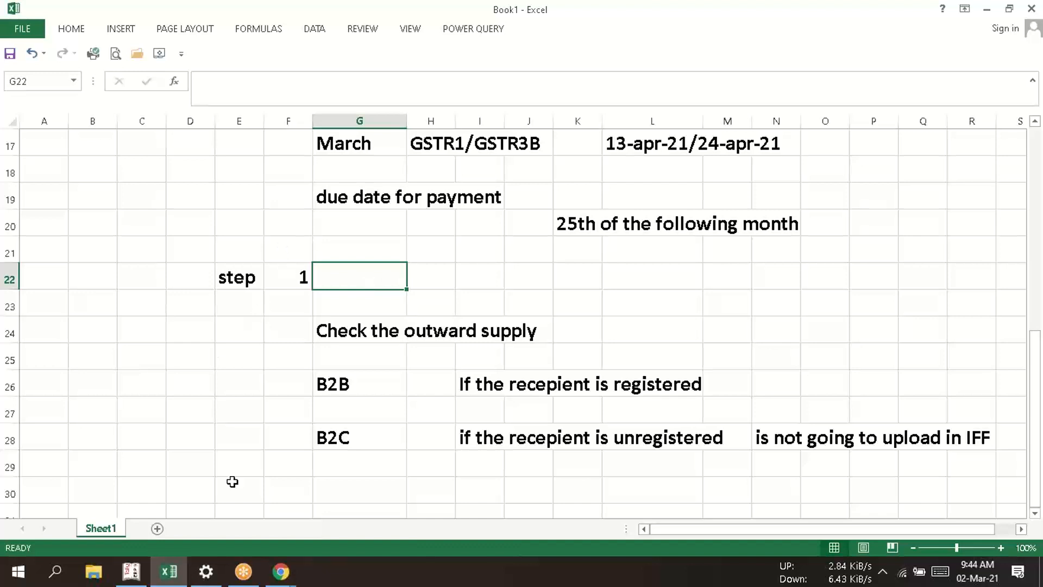
{"action": "left_click", "coordinate": [281, 572]}
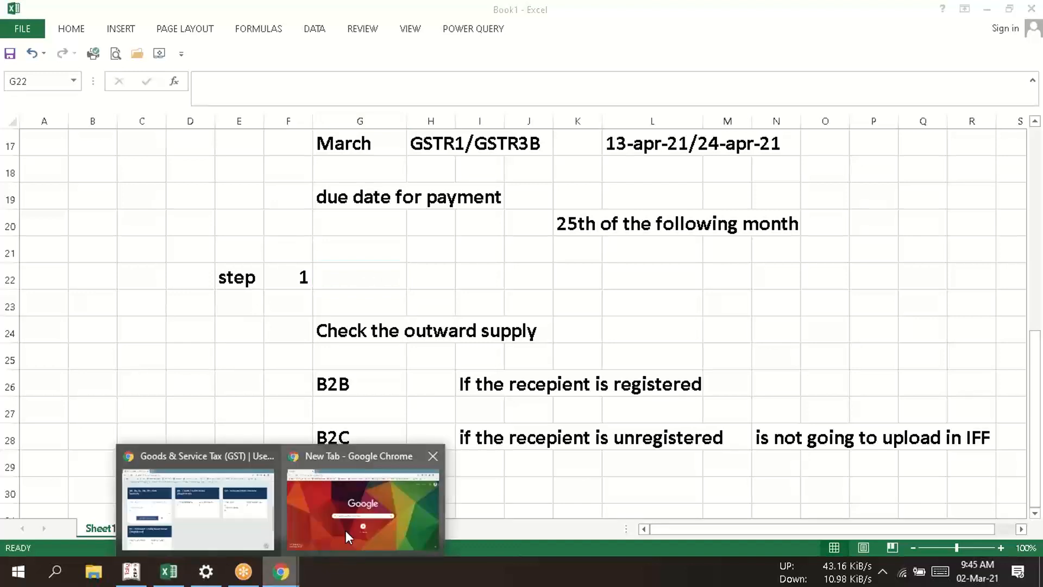
{"action": "left_click", "coordinate": [246, 511]}
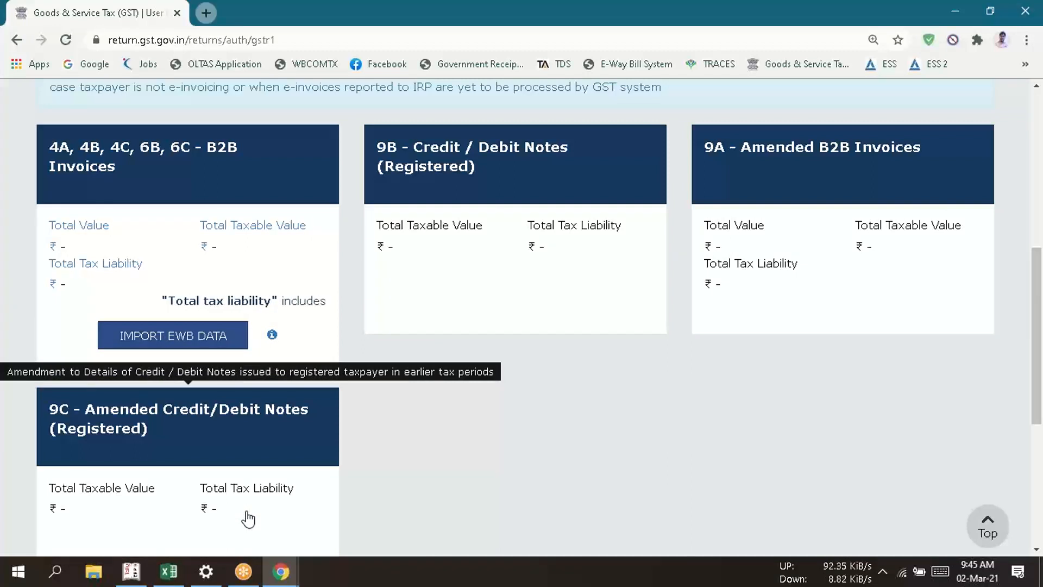